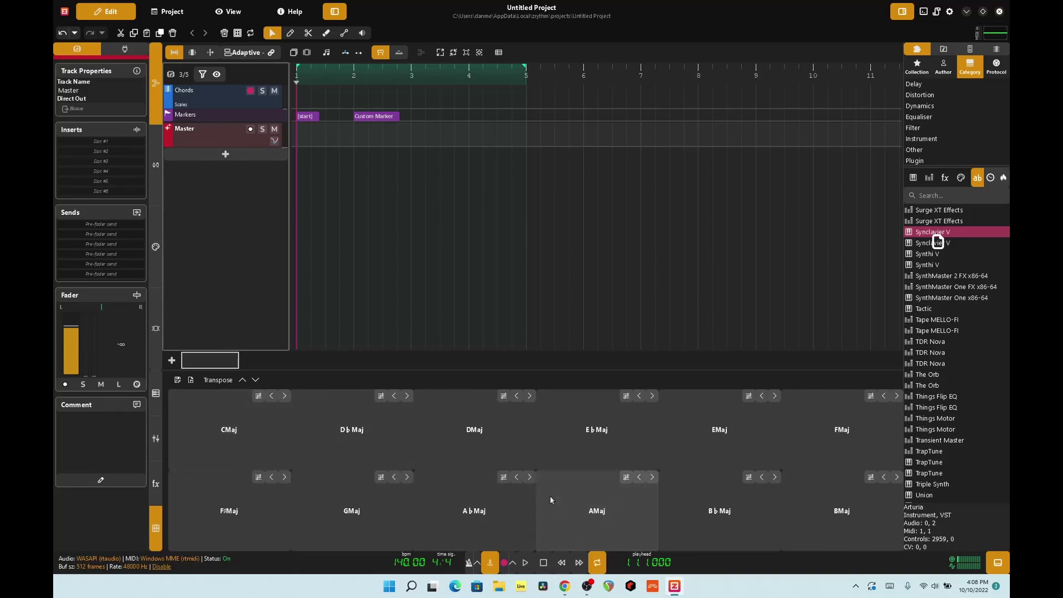
# Step: Switch to Chrome, view the Zrythm installer options, and load the zrythm.org home page by trimming the download path from the address
pyautogui.click(563, 583)
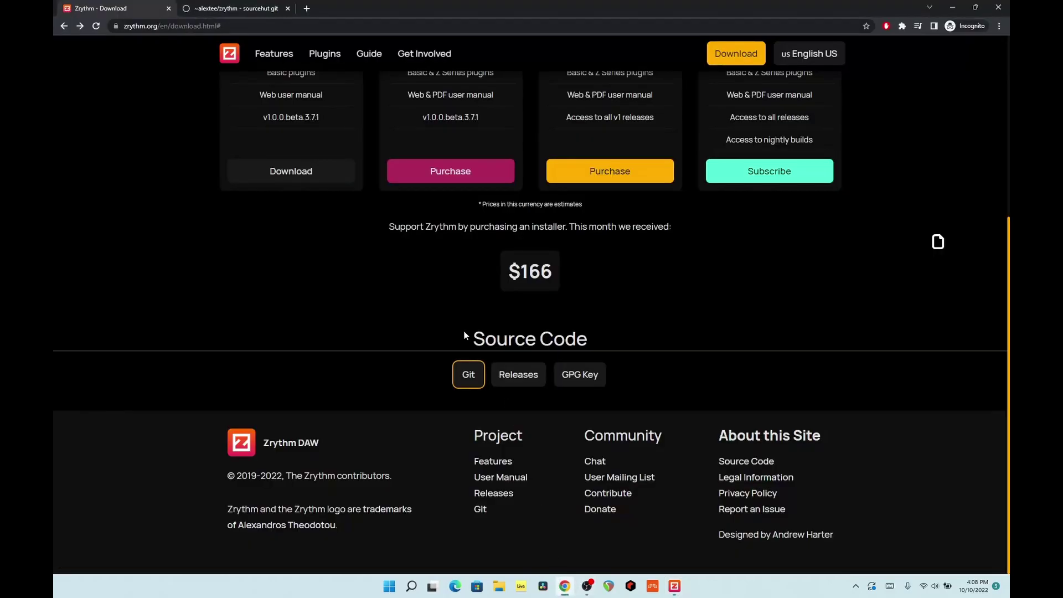
pyautogui.scroll(10, 400, 265)
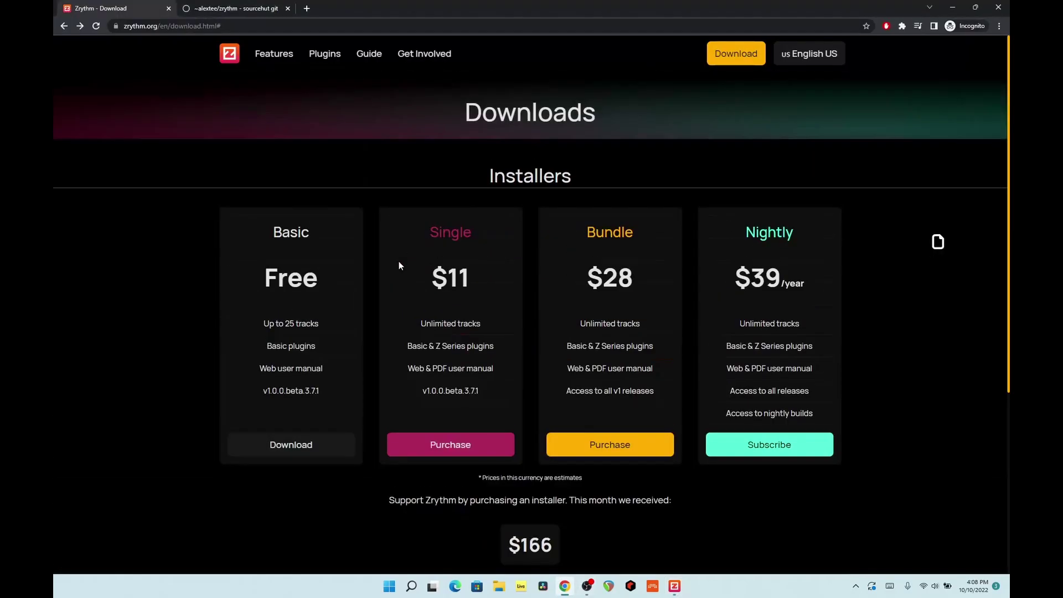
pyautogui.click(65, 26)
pyautogui.click(78, 26)
pyautogui.moveTo(164, 28); pyautogui.dragTo(437, 32)
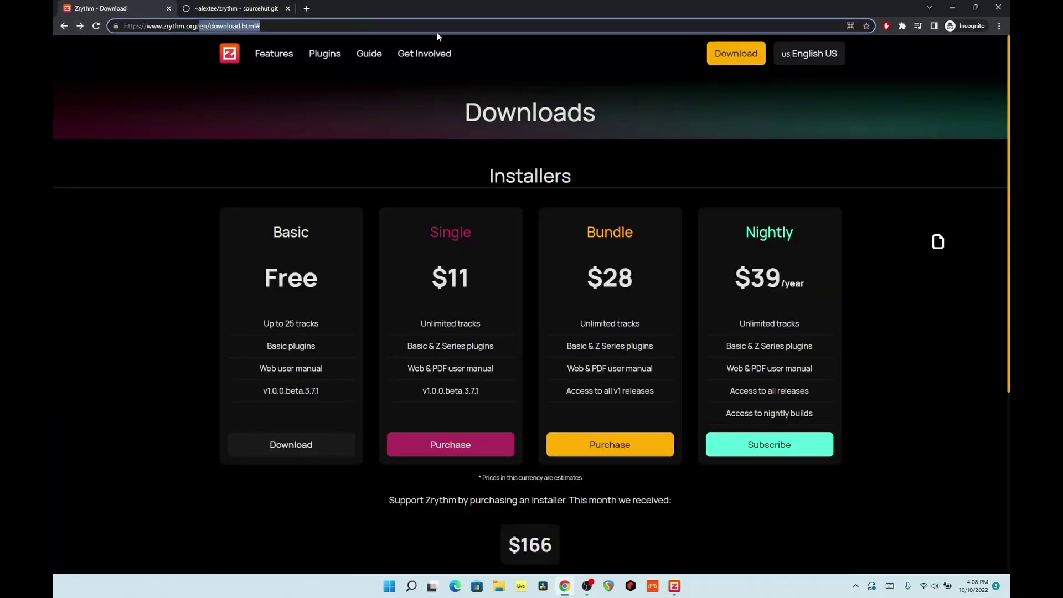
pyautogui.press('BackSpace')
pyautogui.press('Return')
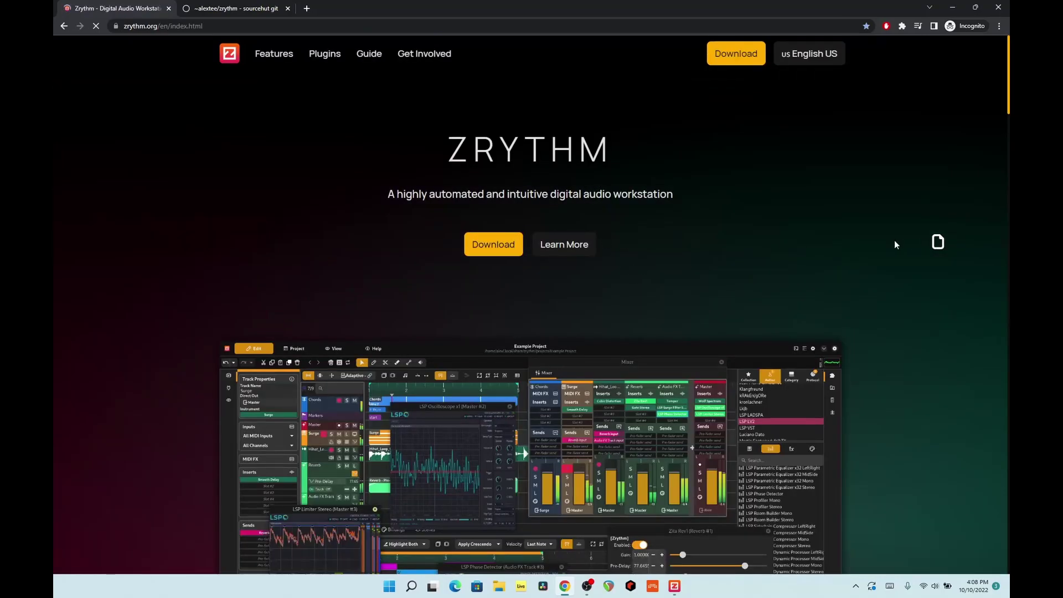
pyautogui.scroll(-1, 886, 247)
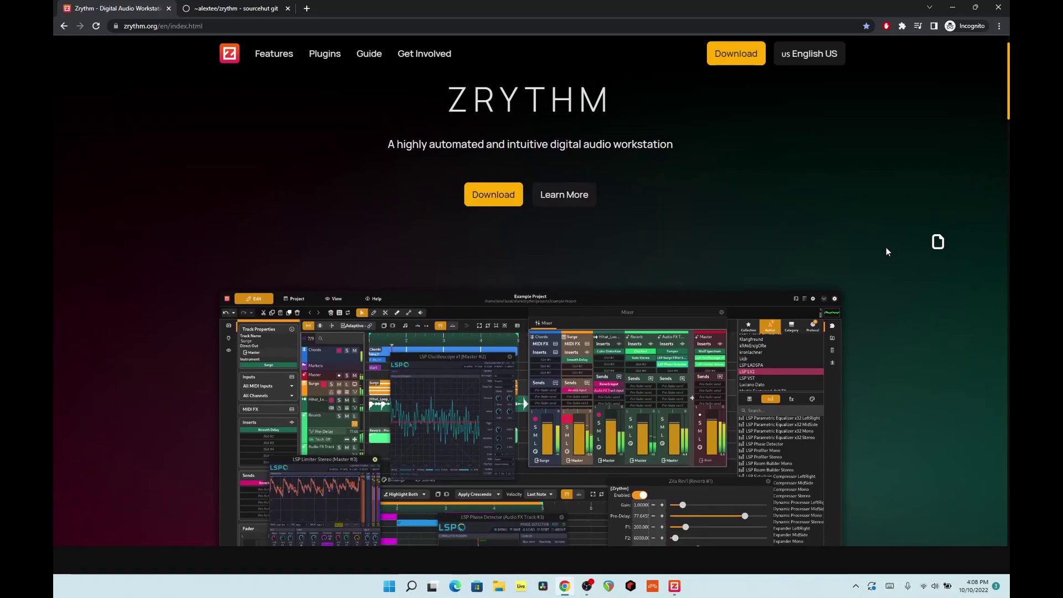
# Step: Switch back to Zrythm and look through its mixer and modulators views before returning to the timeline
pyautogui.hotkey('alt', 'Tab')
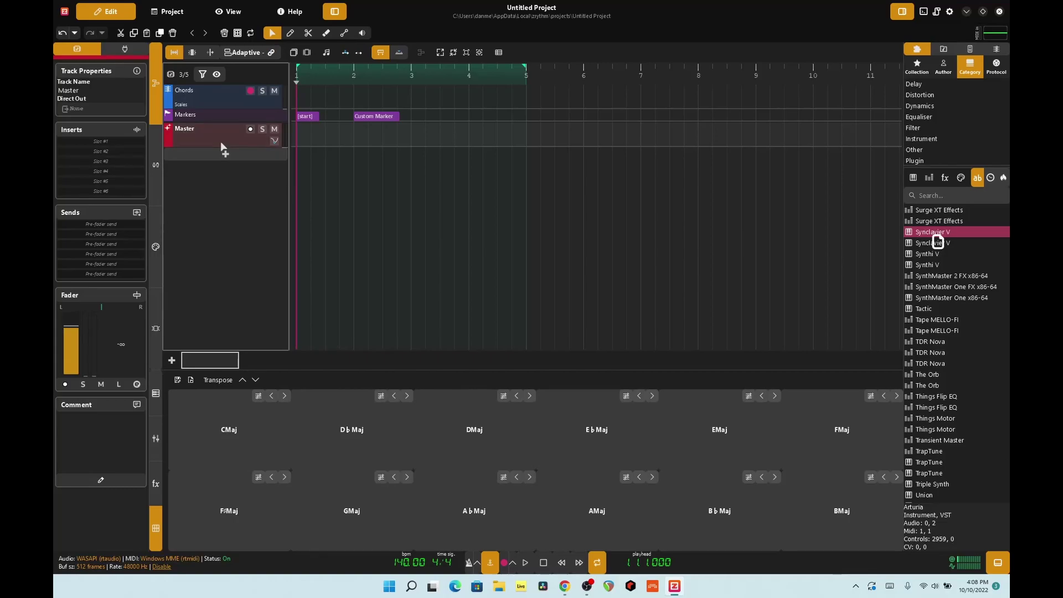
pyautogui.click(158, 171)
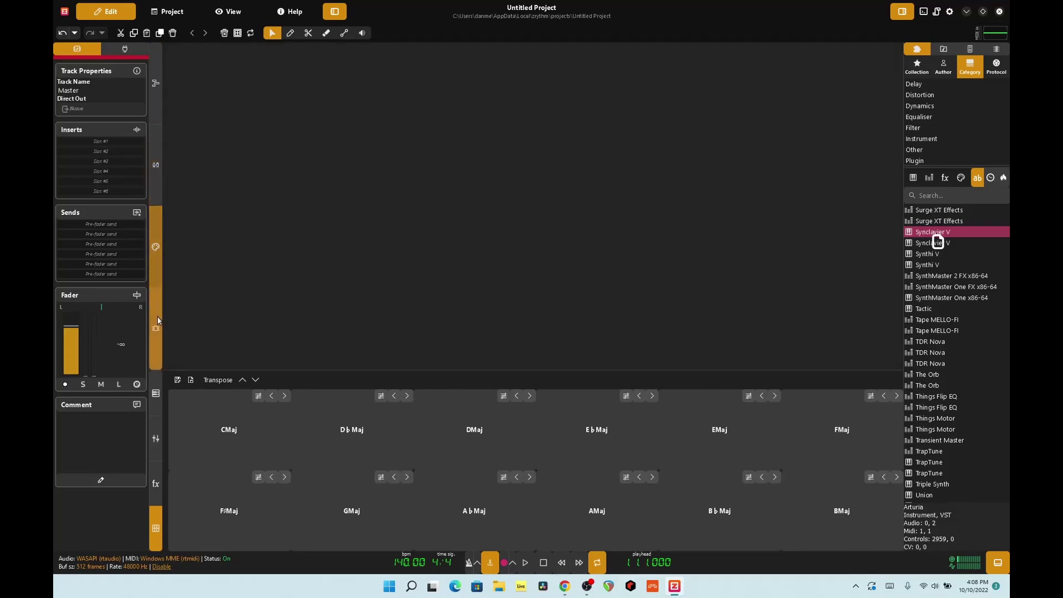
pyautogui.click(162, 408)
pyautogui.click(158, 438)
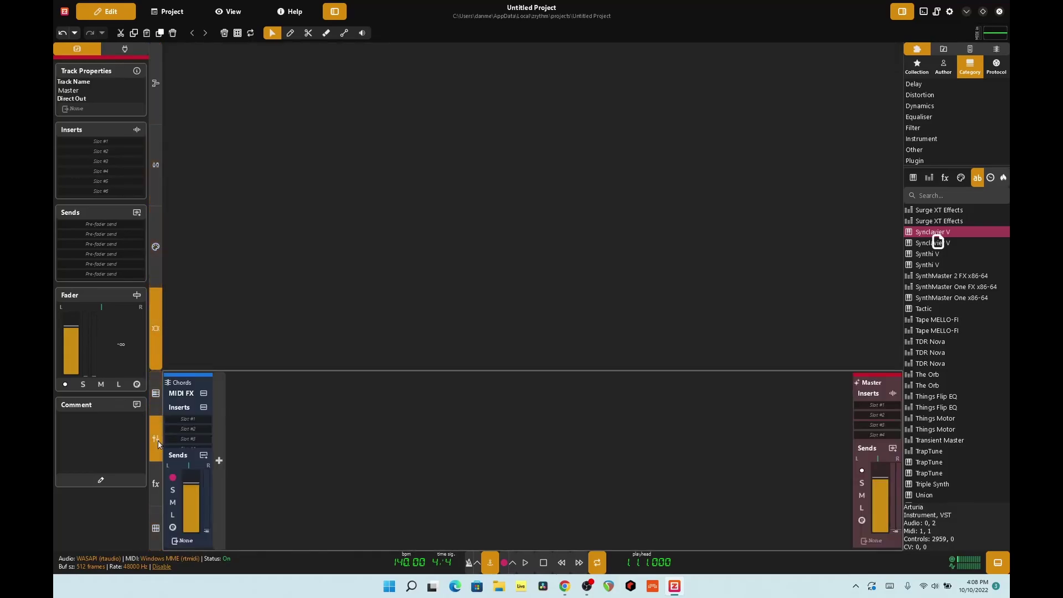
pyautogui.click(155, 483)
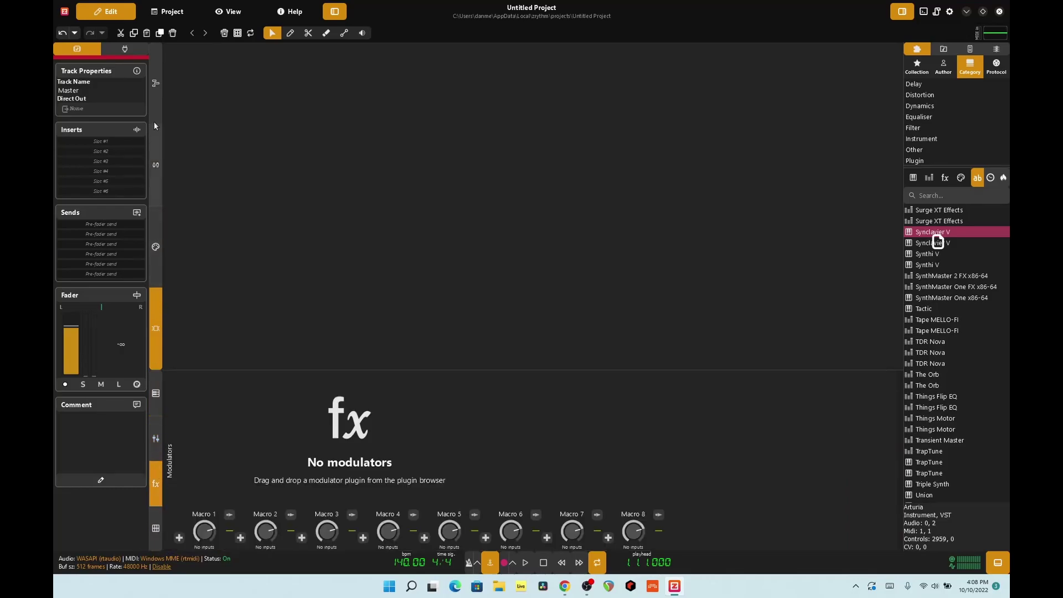
pyautogui.click(155, 83)
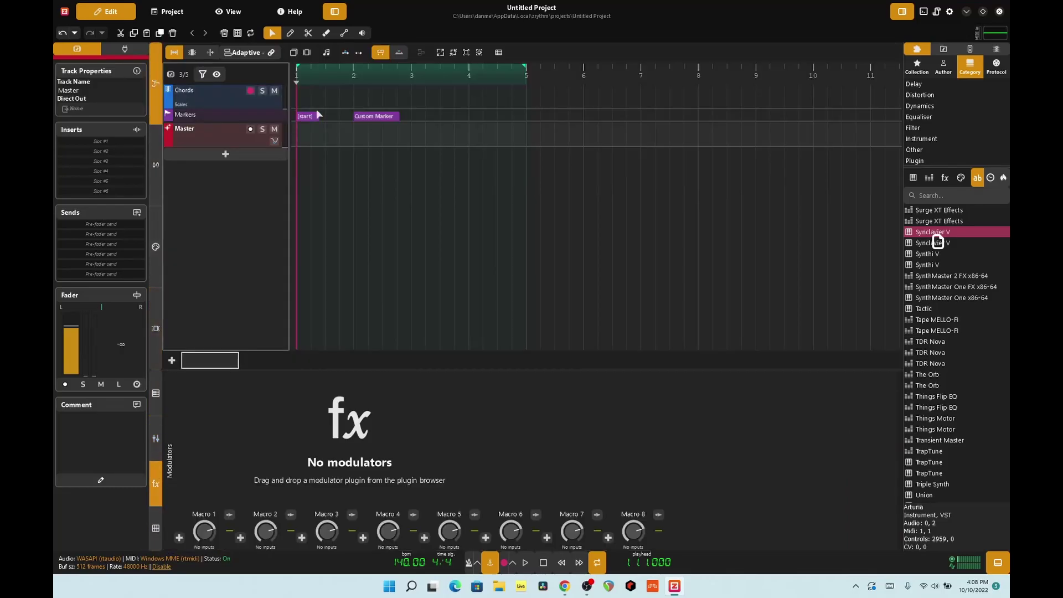
# Step: Inspect the timeline's snap options and look through the list of available plugins
pyautogui.click(238, 56)
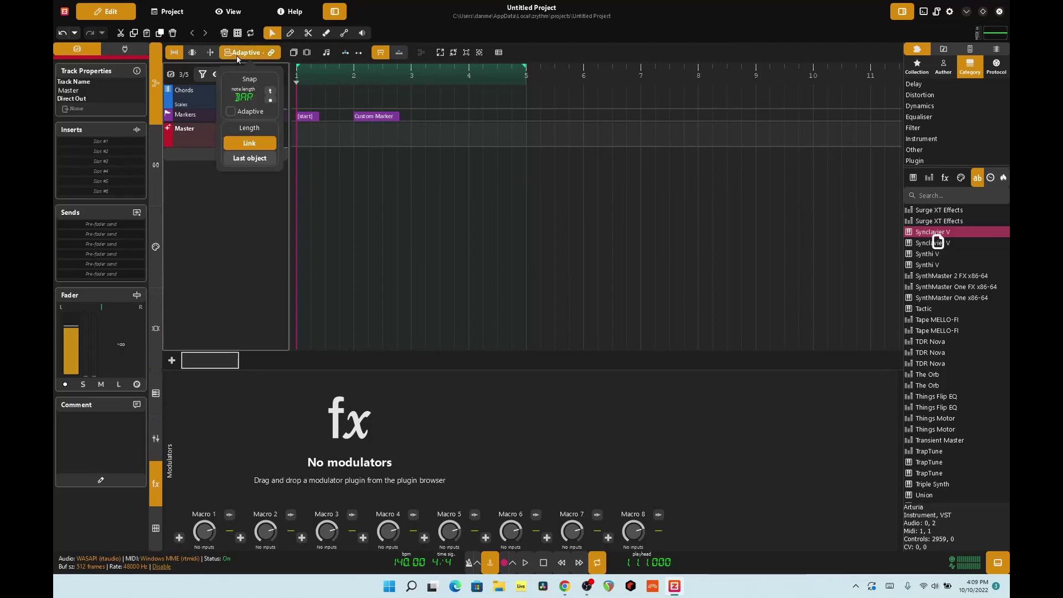
pyautogui.click(472, 189)
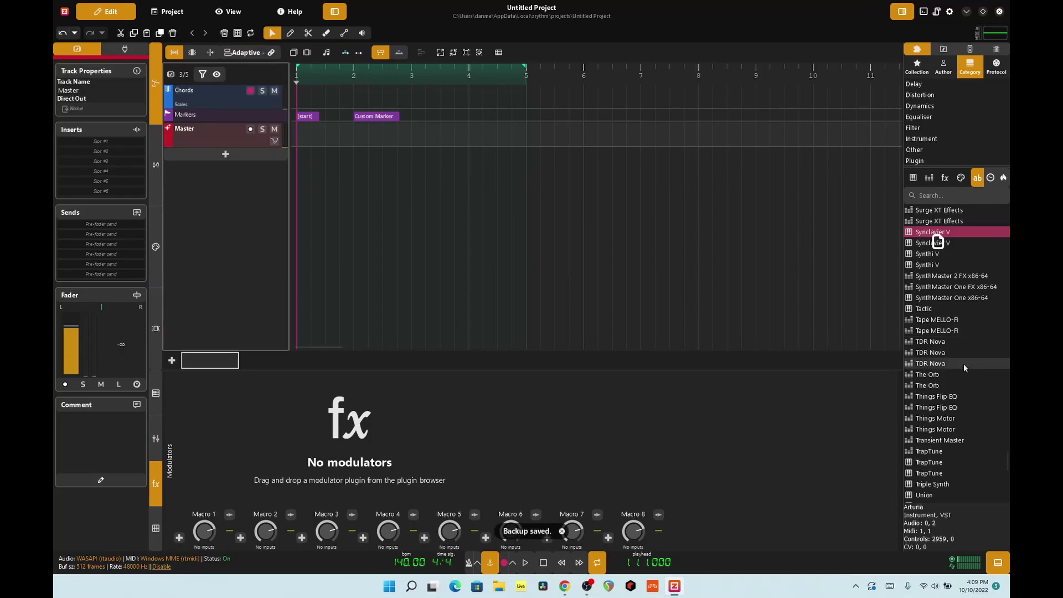
pyautogui.scroll(-5, 959, 300)
pyautogui.scroll(5, 959, 300)
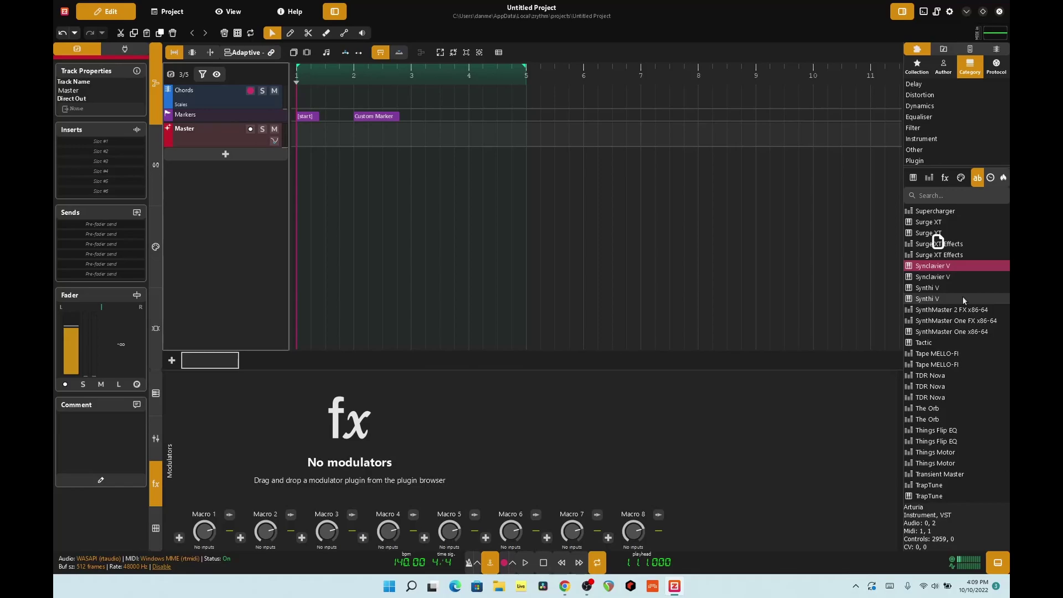
pyautogui.scroll(-1, 993, 316)
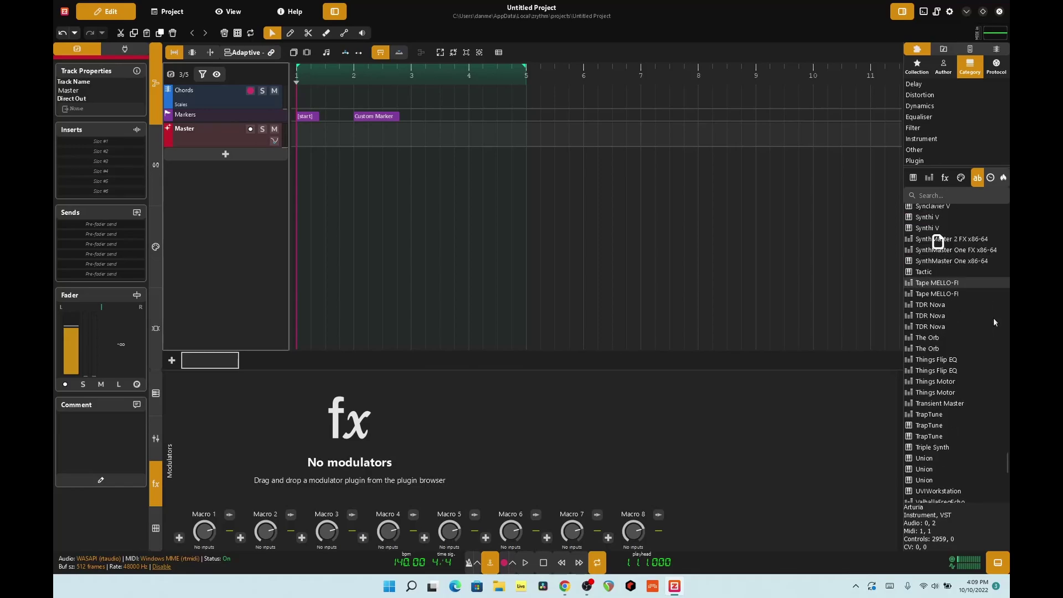
pyautogui.scroll(15, 994, 321)
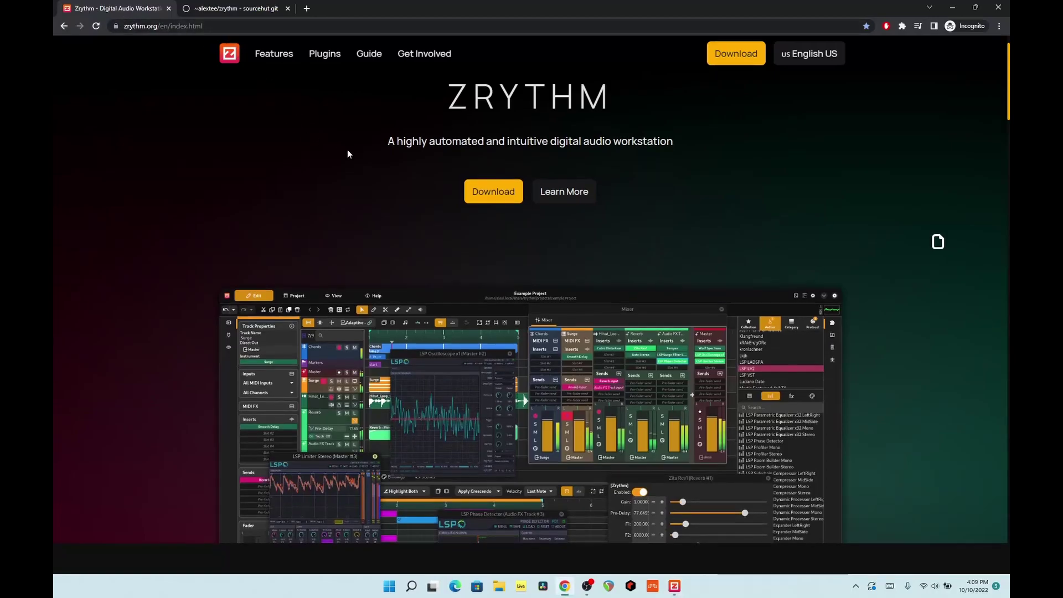
# Step: Look over the Zrythm home page in Chrome and open the site's Downloads page
pyautogui.scroll(-4, 349, 152)
pyautogui.scroll(4, 350, 151)
pyautogui.click(492, 193)
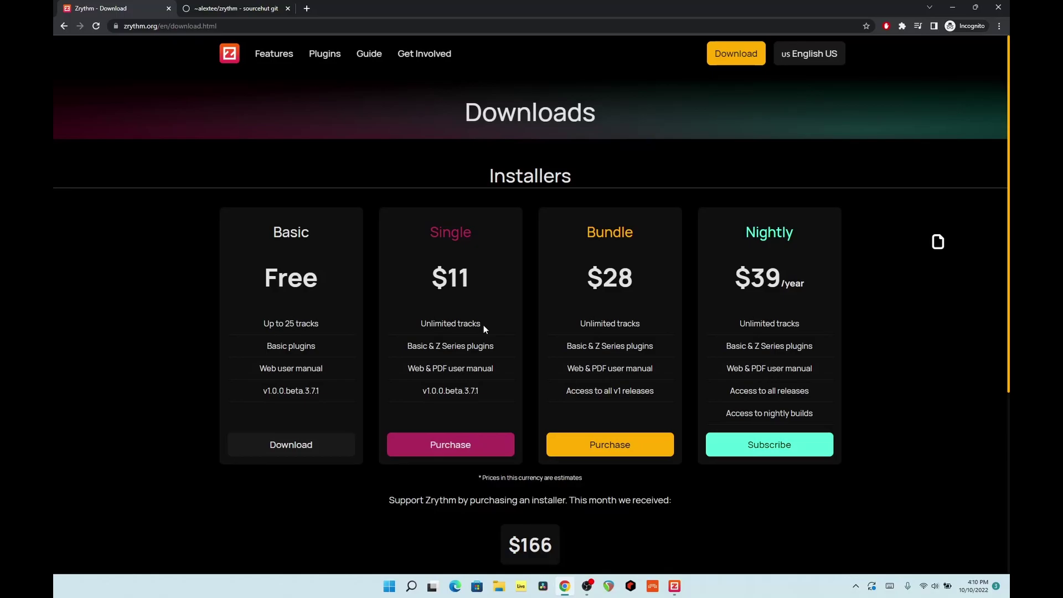
# Step: Open src/zrythm.c from the file tree of Zrythm's sourcehut repository and look through the code
pyautogui.click(210, 8)
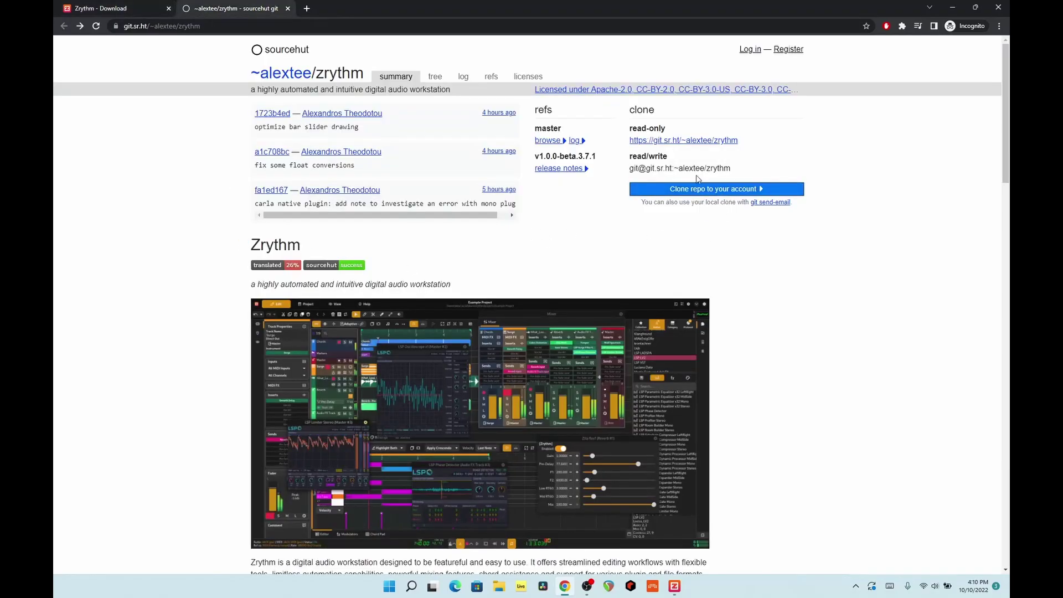
pyautogui.click(435, 77)
pyautogui.scroll(-1, 512, 229)
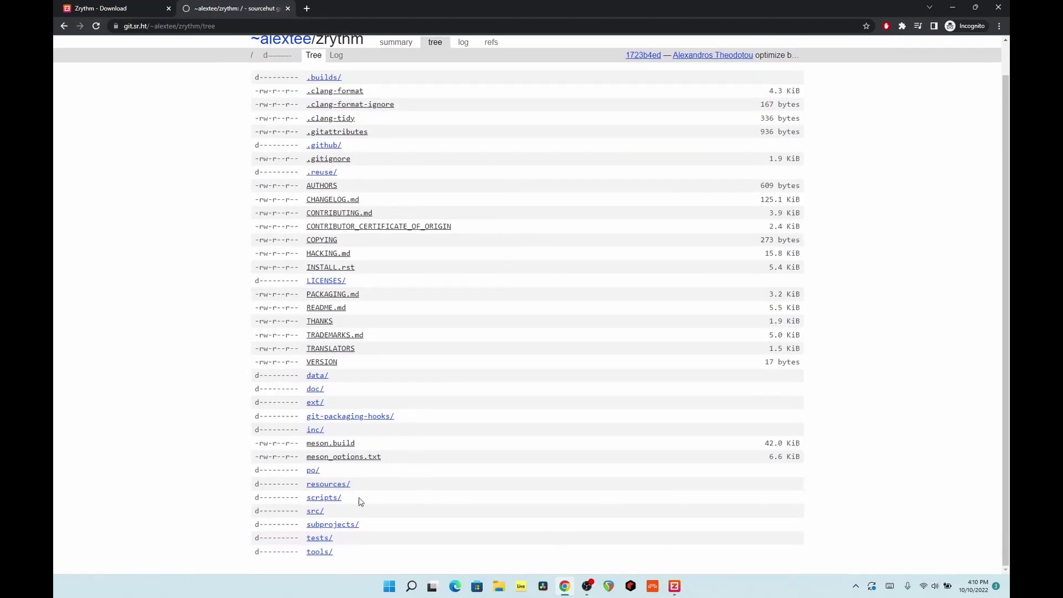
pyautogui.click(315, 510)
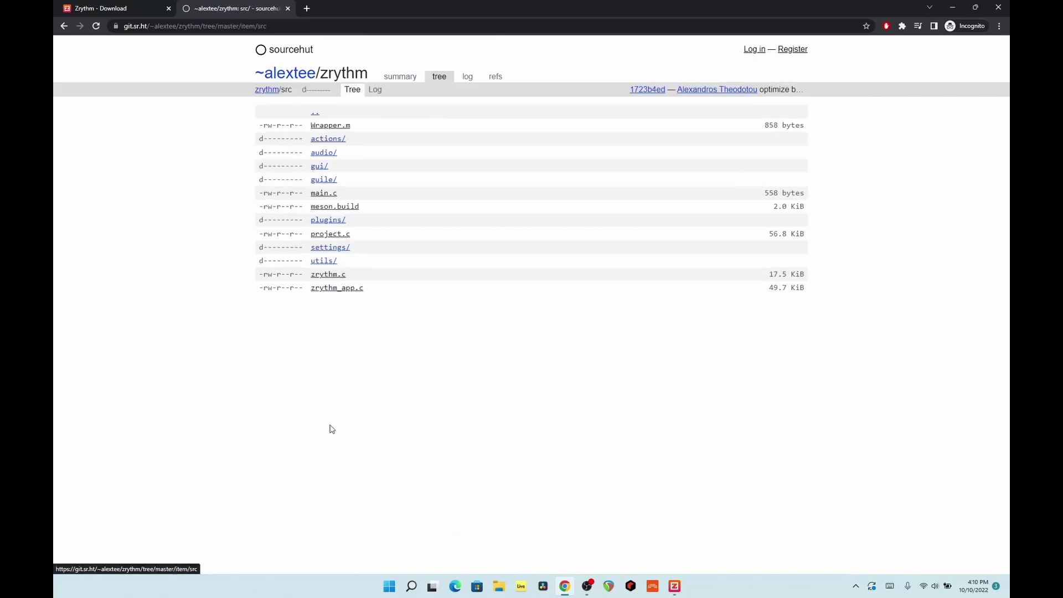
pyautogui.click(337, 278)
pyautogui.scroll(-20, 564, 336)
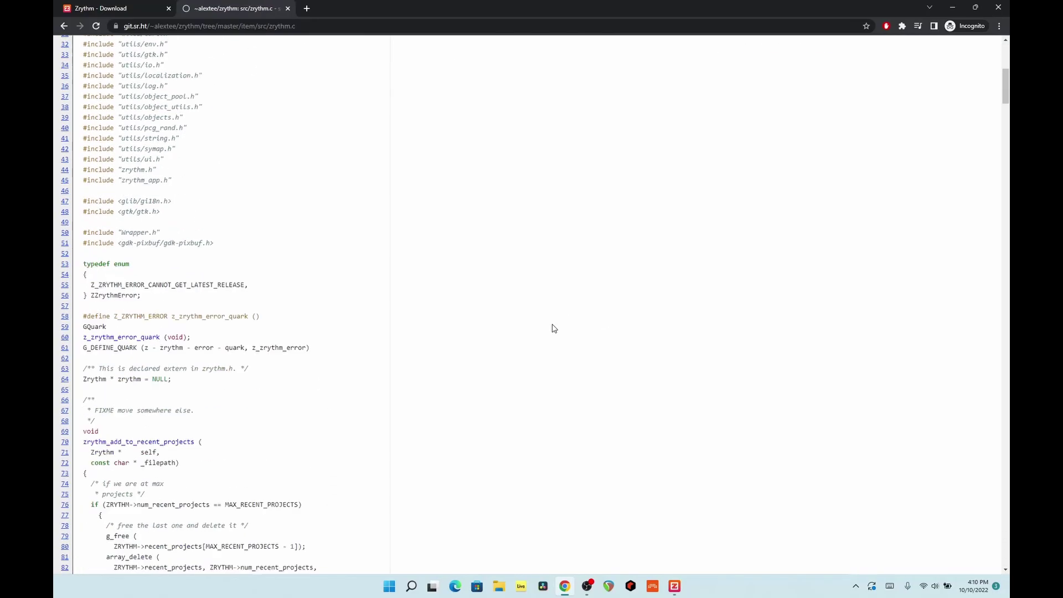
pyautogui.scroll(-20, 551, 328)
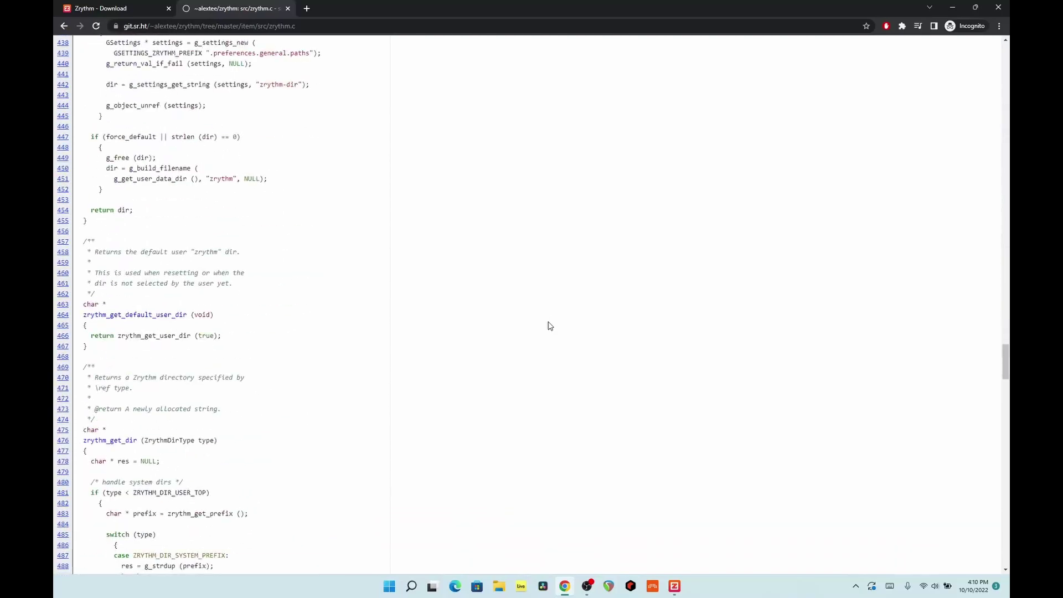
pyautogui.scroll(-6, 550, 325)
# Step: Return to the Zrythm Downloads page, highlight the Nightly plan's price, and review the installer and source code sections
pyautogui.click(135, 9)
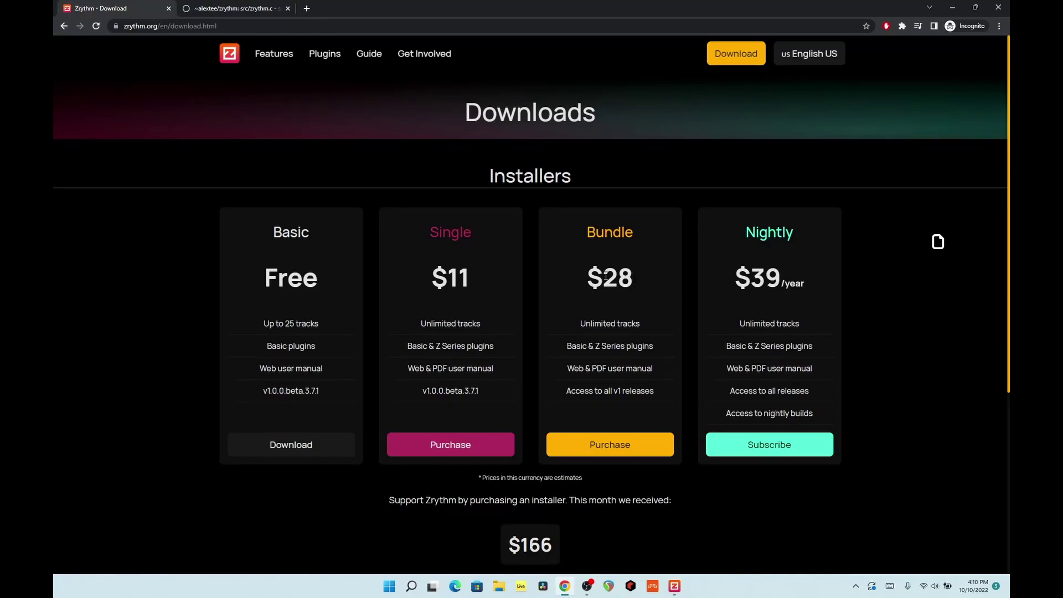
pyautogui.moveTo(803, 285); pyautogui.dragTo(721, 276)
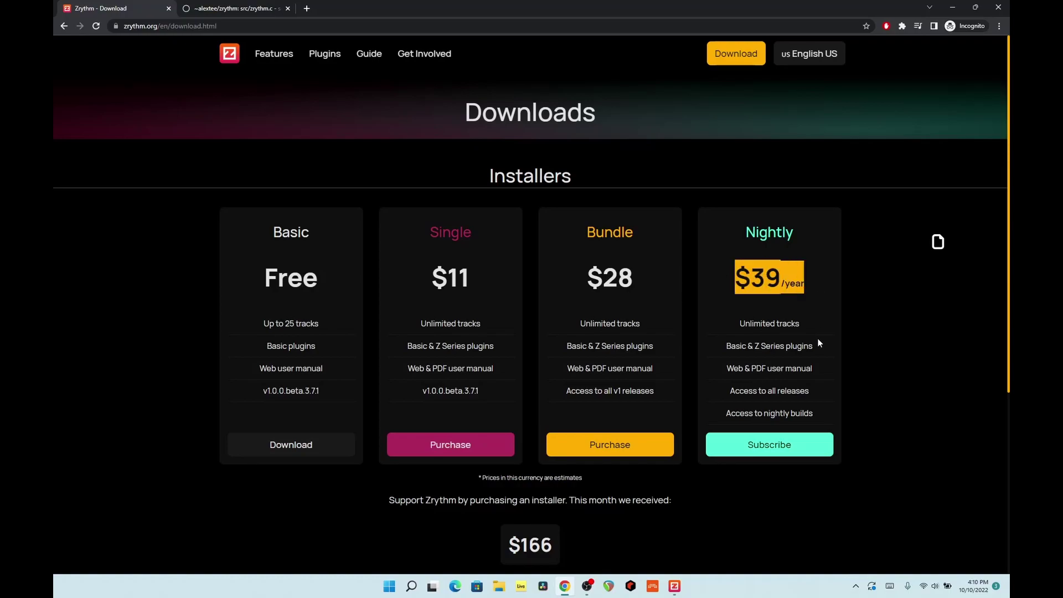
pyautogui.scroll(-5, 819, 335)
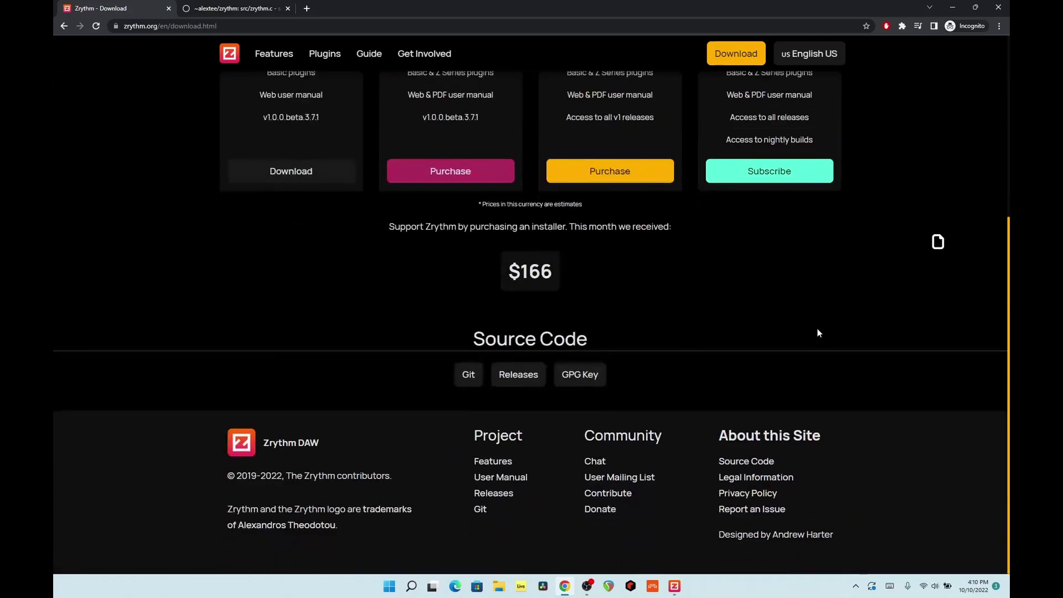
pyautogui.scroll(5, 818, 330)
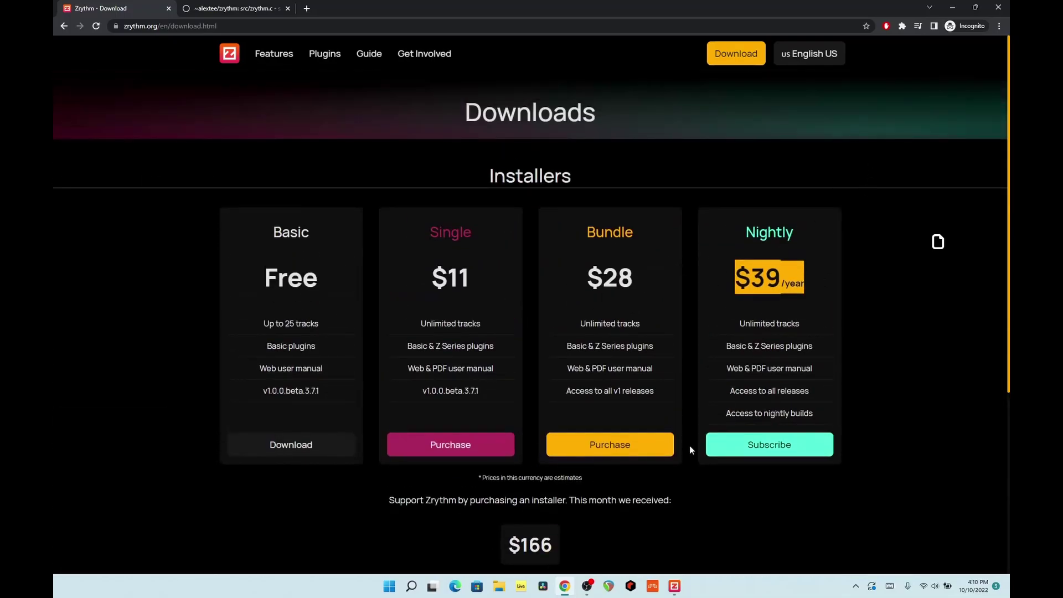
# Step: Switch to Zrythm and add an A Aeolian scale in bar 1 and a short chord region at bar 3 on the Chords track
pyautogui.click(674, 585)
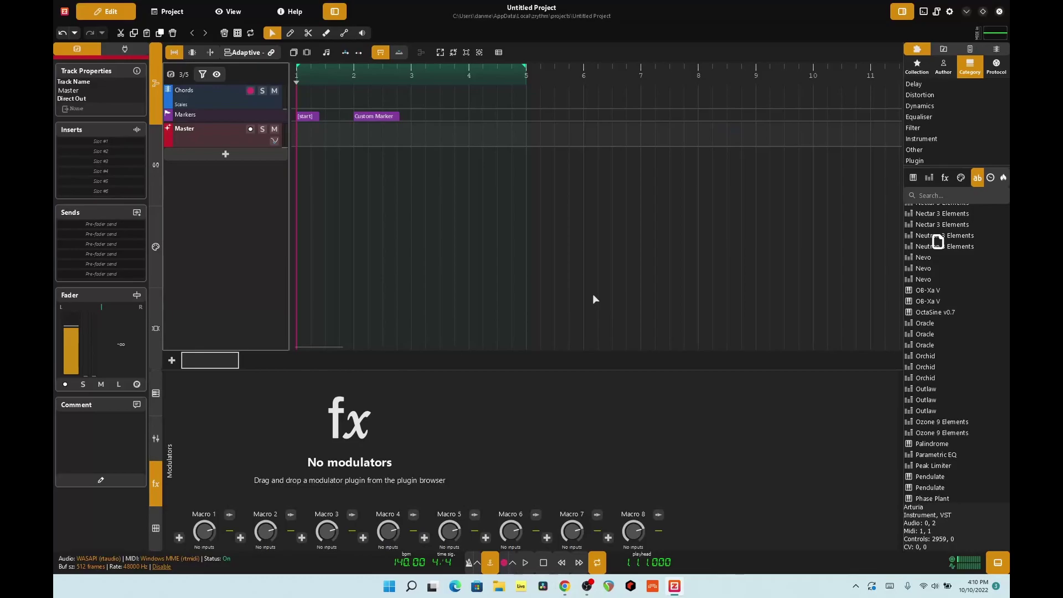
pyautogui.click(305, 92)
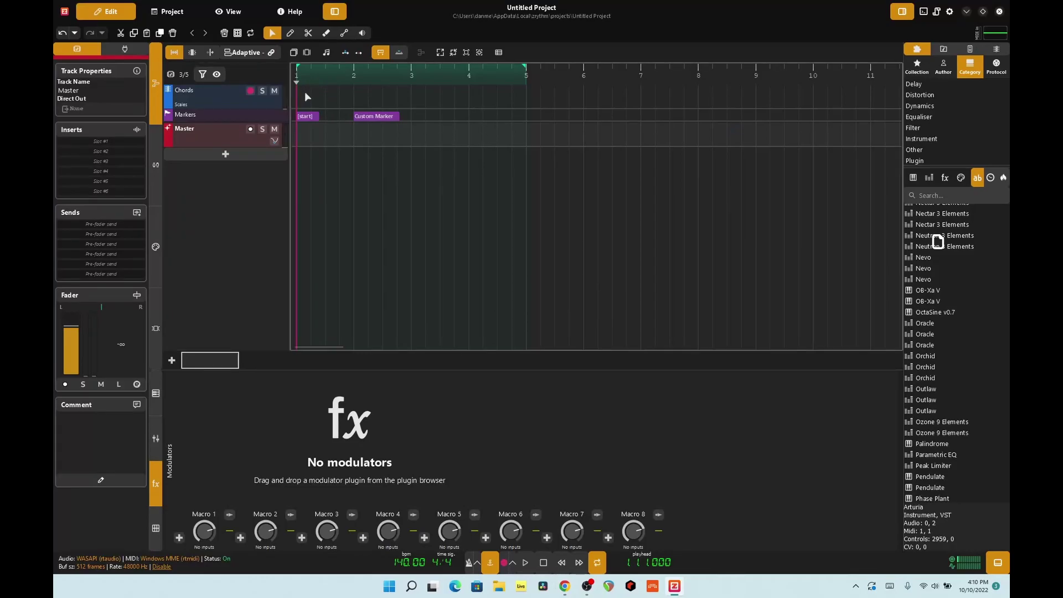
pyautogui.doubleClick(311, 104)
pyautogui.moveTo(313, 91); pyautogui.dragTo(443, 102)
pyautogui.rightClick(439, 107)
pyautogui.click(410, 88)
pyautogui.rightClick(412, 103)
pyautogui.click(418, 129)
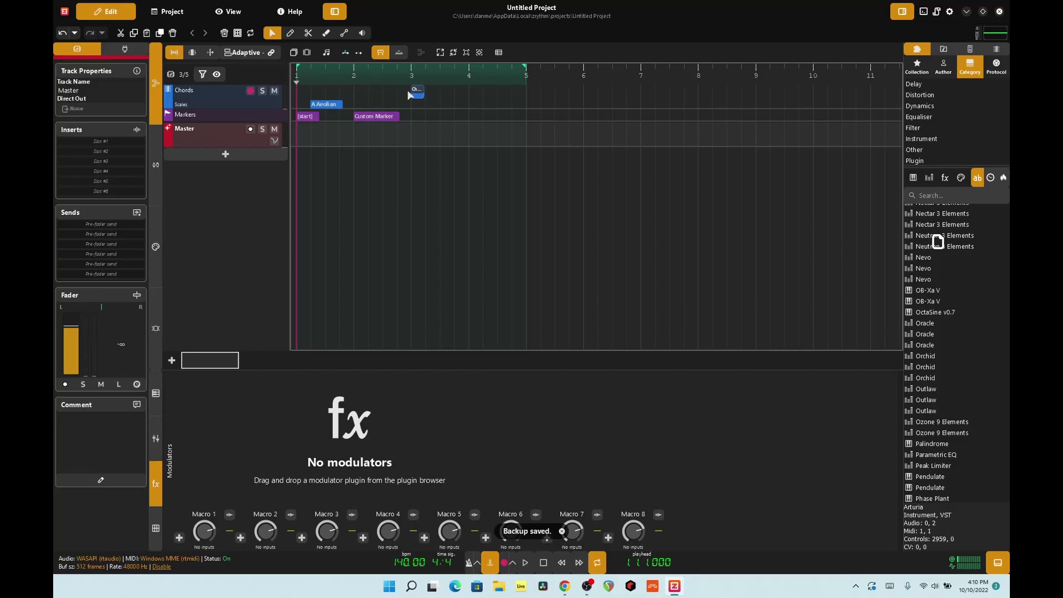
# Step: Resize the chord region to span from bar 1 to bar 5 and open it in the chord editor
pyautogui.moveTo(414, 93); pyautogui.dragTo(497, 99)
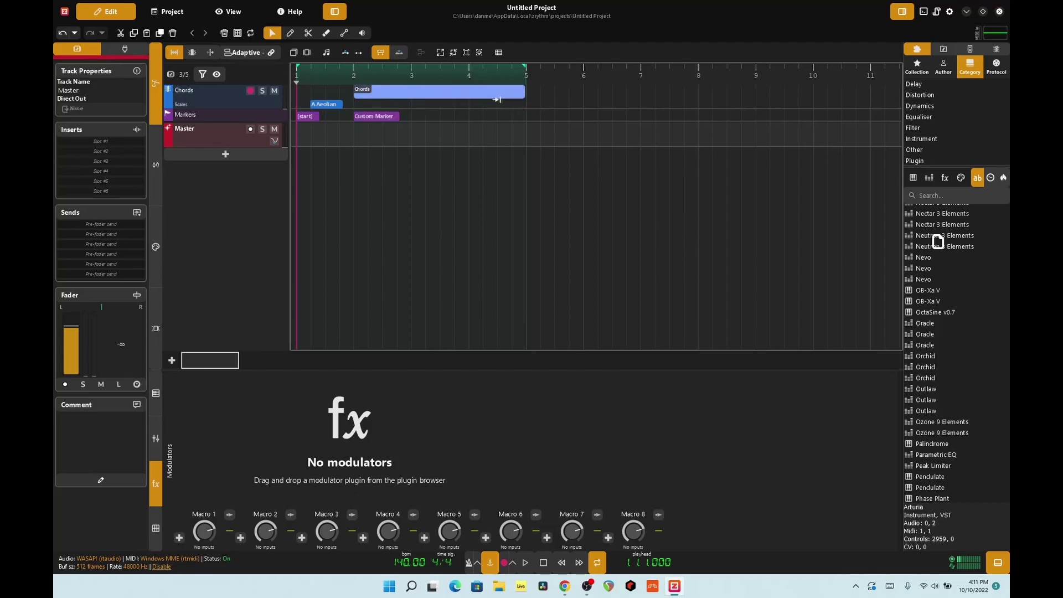
pyautogui.moveTo(346, 96); pyautogui.dragTo(297, 98)
pyautogui.doubleClick(340, 93)
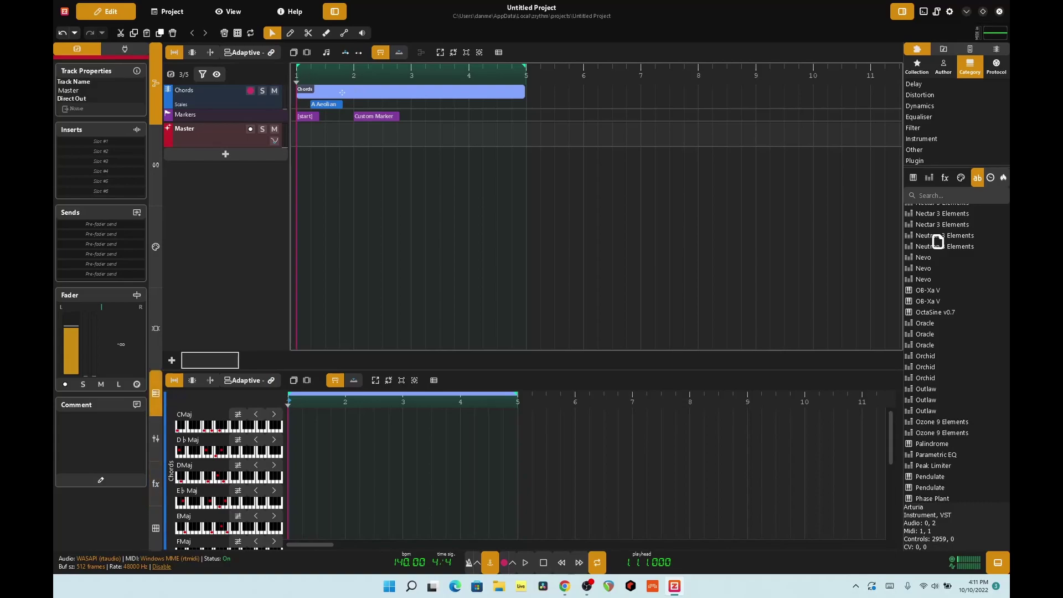
# Step: Place a DMaj chord on beat 2 of bar 1 and an AMaj chord on beat 2 of bar 2 in the chord region
pyautogui.doubleClick(345, 474)
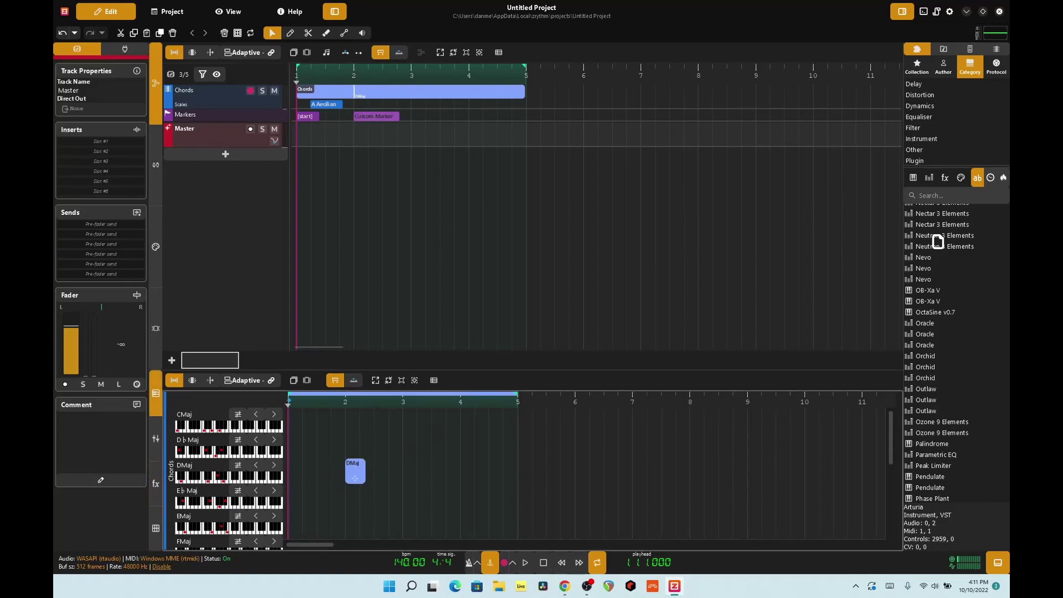
pyautogui.moveTo(355, 477); pyautogui.dragTo(310, 477)
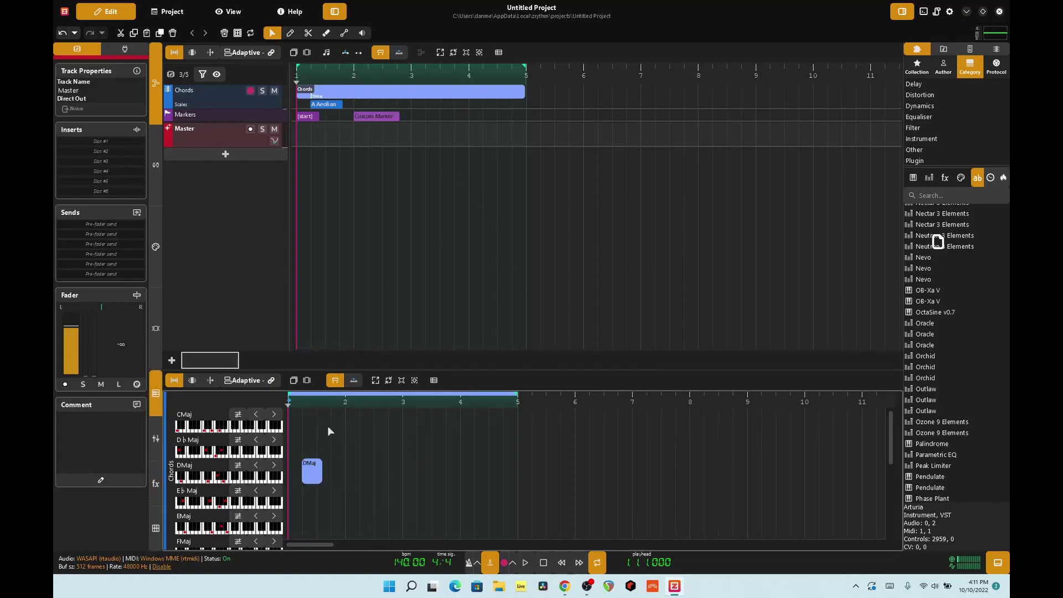
pyautogui.click(217, 88)
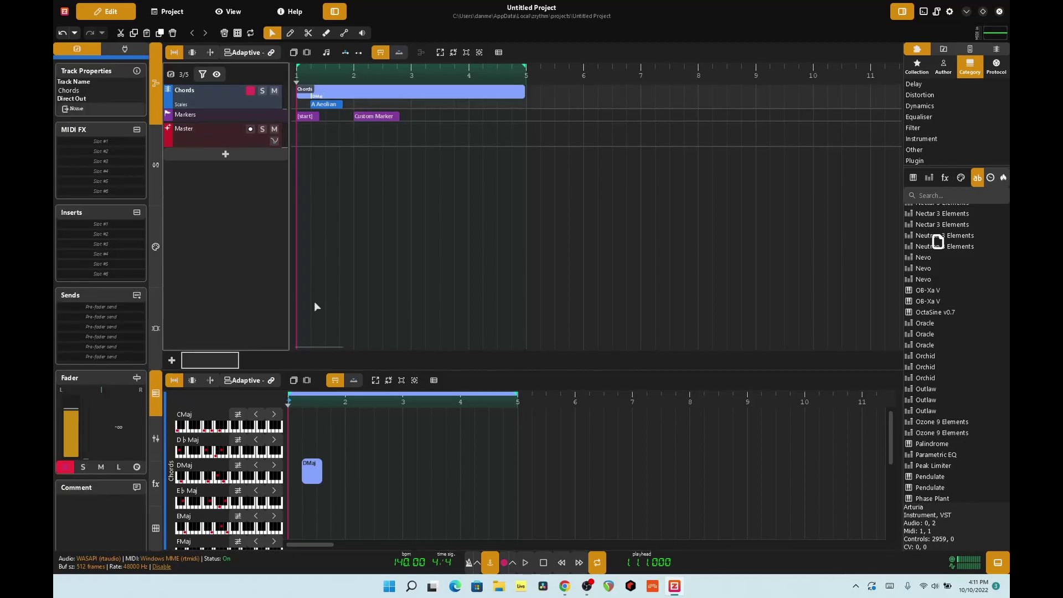
pyautogui.scroll(-3, 228, 480)
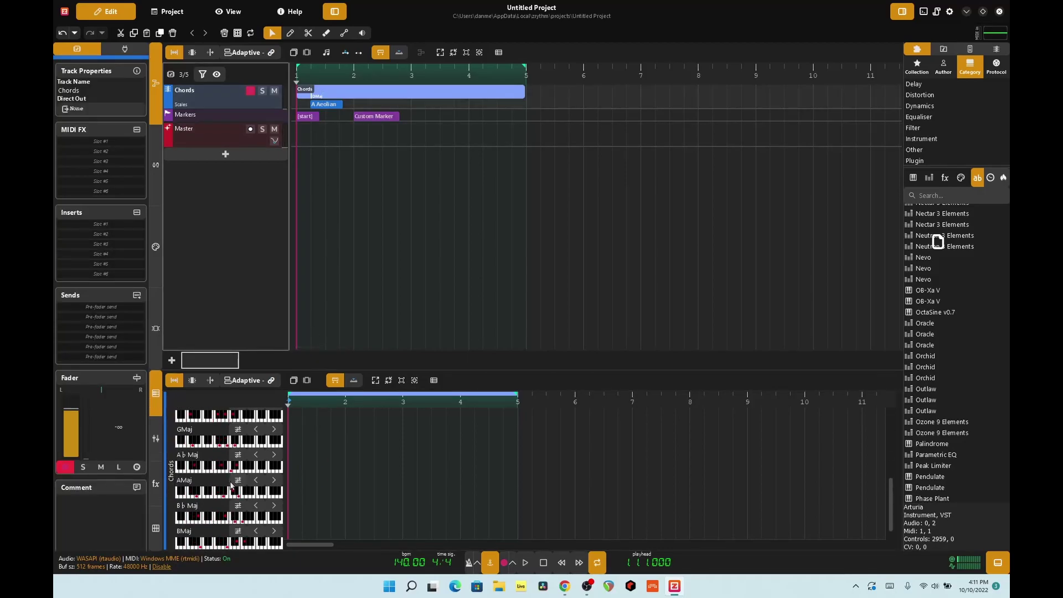
pyautogui.moveTo(230, 485); pyautogui.dragTo(363, 487)
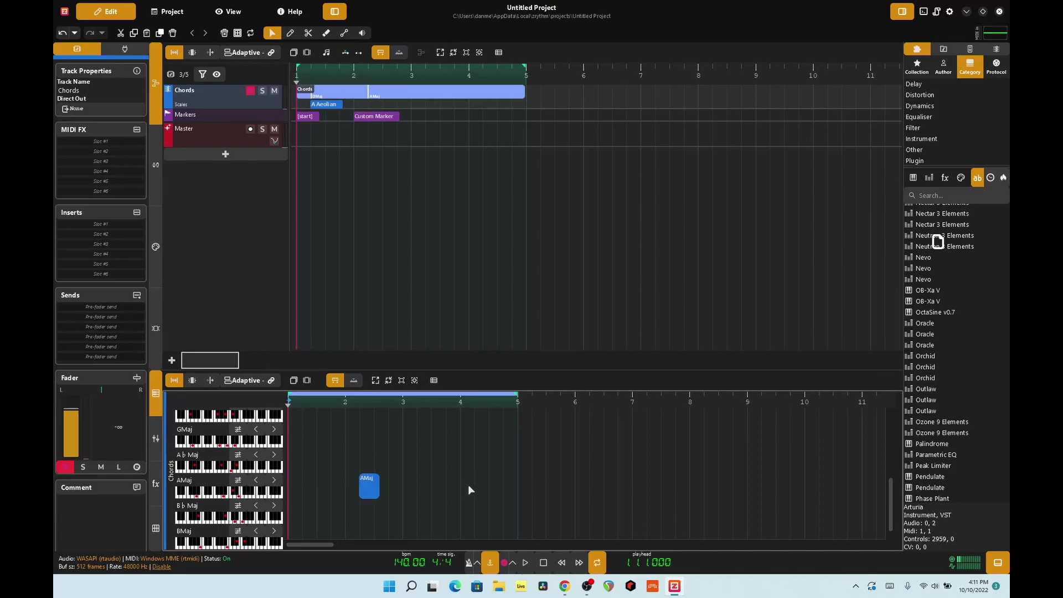
# Step: Place AMaj chords on beat 4 of bar 2 and beat 2 of bars 3 and 4, plus GMaj at bar 3, and audition the region
pyautogui.click(469, 490)
pyautogui.click(420, 484)
pyautogui.scroll(1, 441, 443)
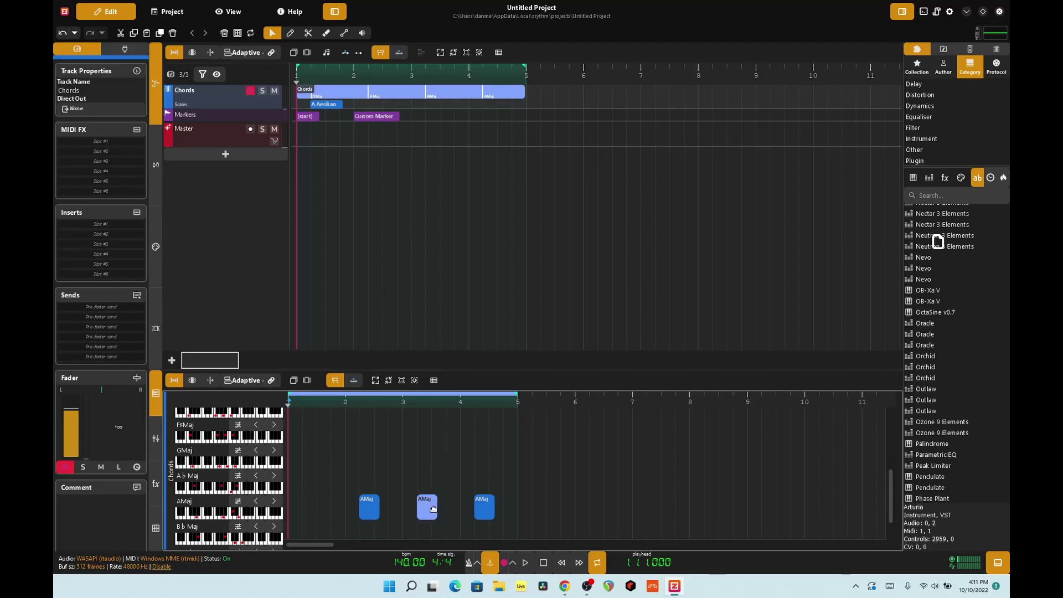
pyautogui.click(398, 505)
pyautogui.click(403, 457)
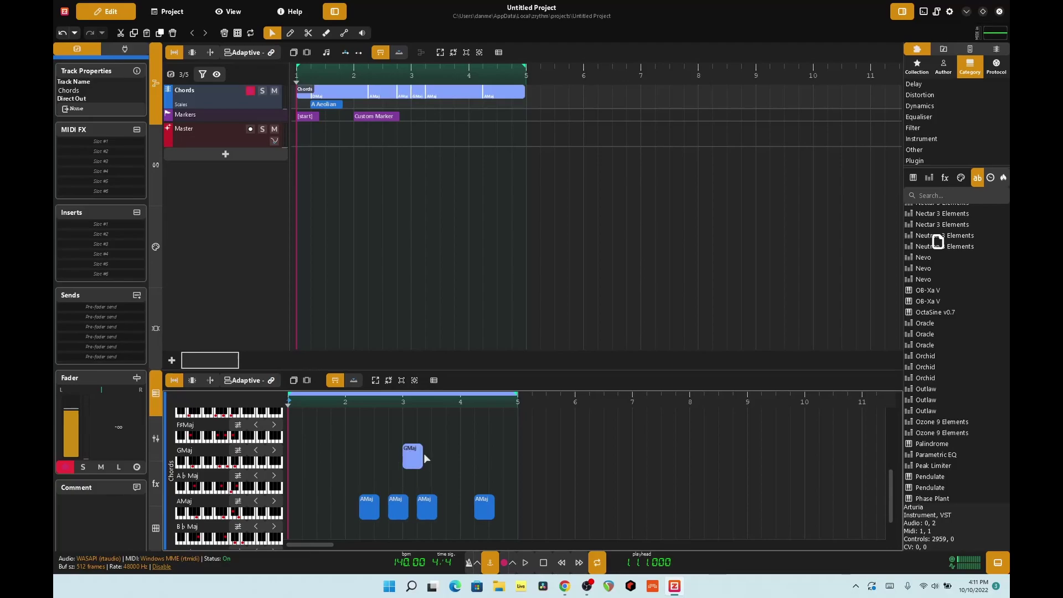
pyautogui.press('space')
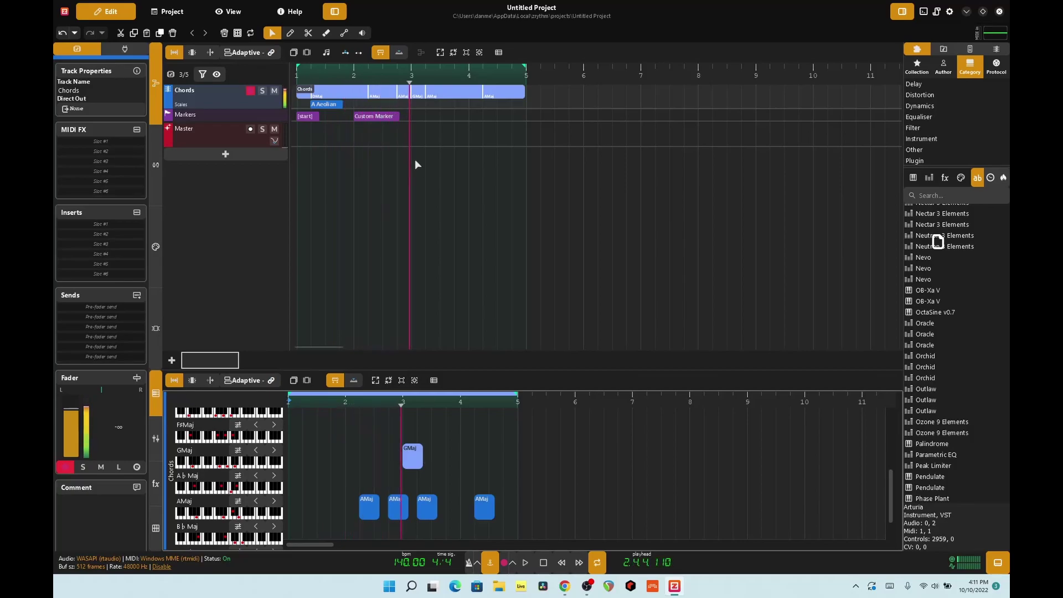
pyautogui.press('space')
pyautogui.click(334, 105)
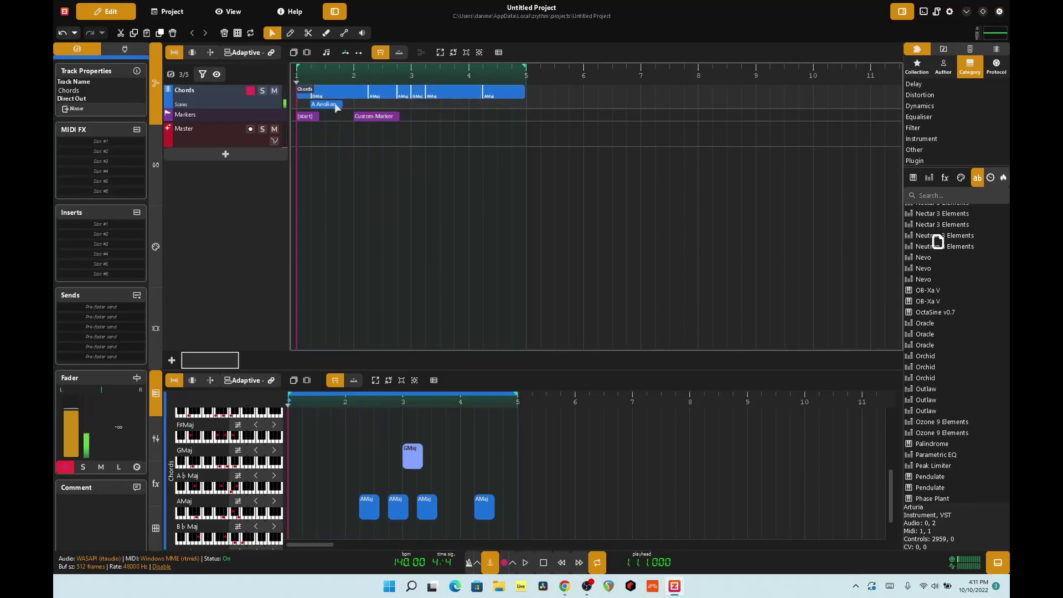
pyautogui.rightClick(339, 111)
pyautogui.click(331, 108)
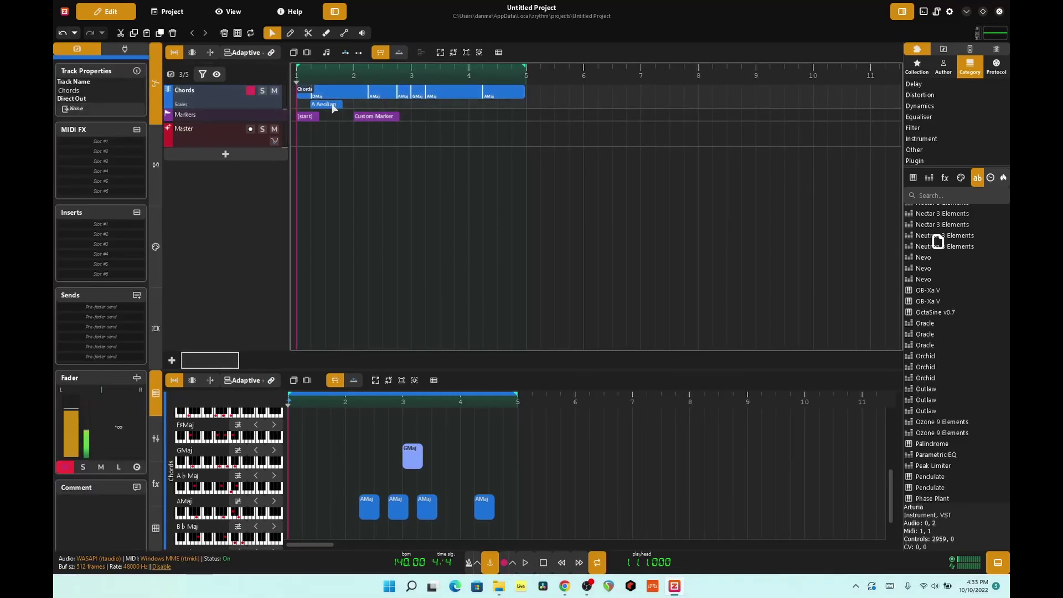
pyautogui.rightClick(334, 108)
pyautogui.click(338, 101)
pyautogui.click(168, 92)
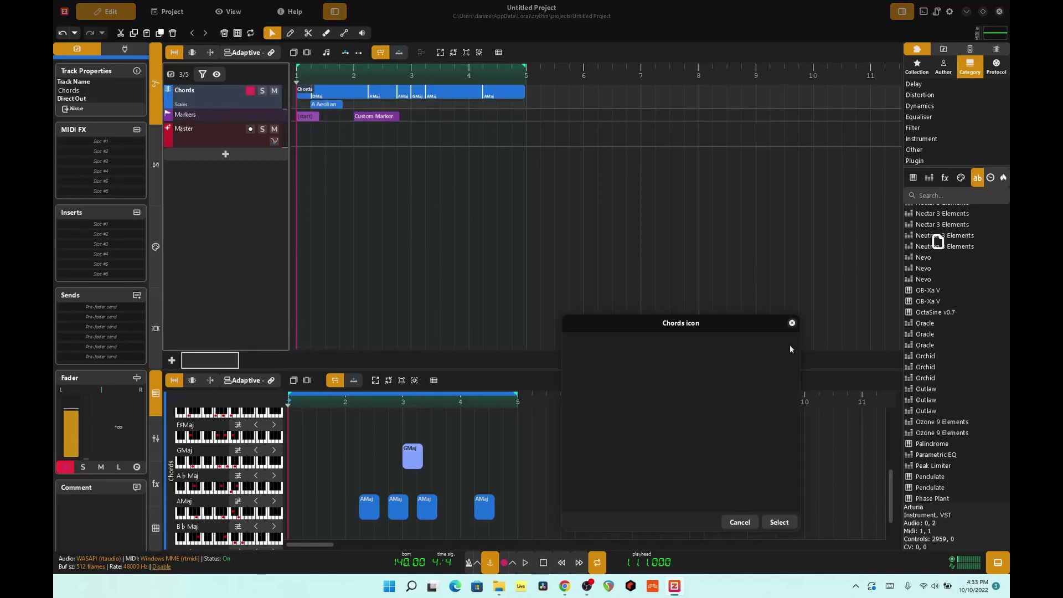
pyautogui.click(791, 323)
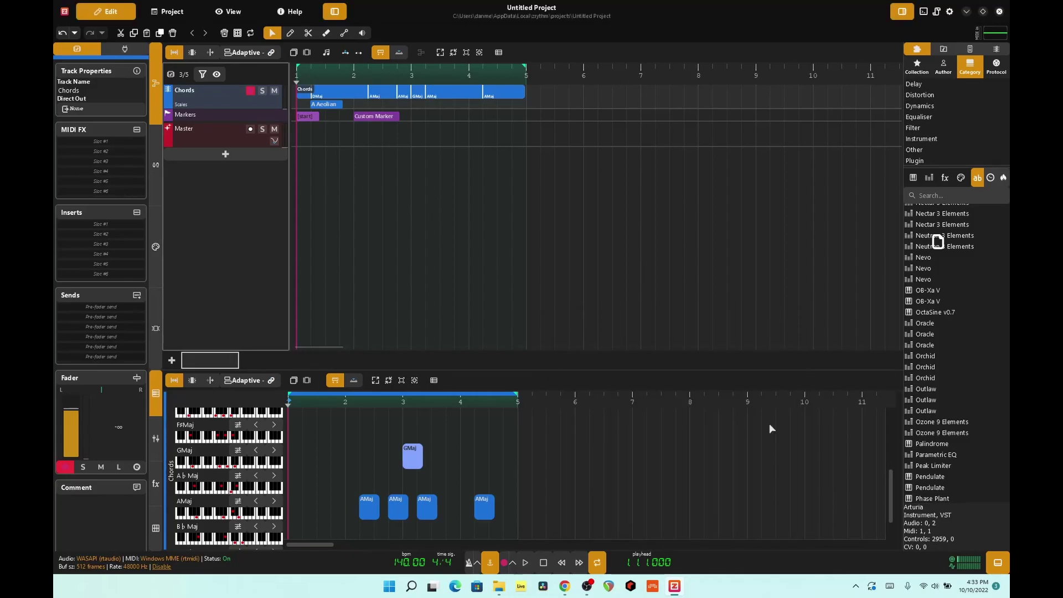
# Step: Find the Surge XT instrument in the plugin browser and try to load it onto the Chords track
pyautogui.click(950, 278)
pyautogui.scroll(5, 948, 277)
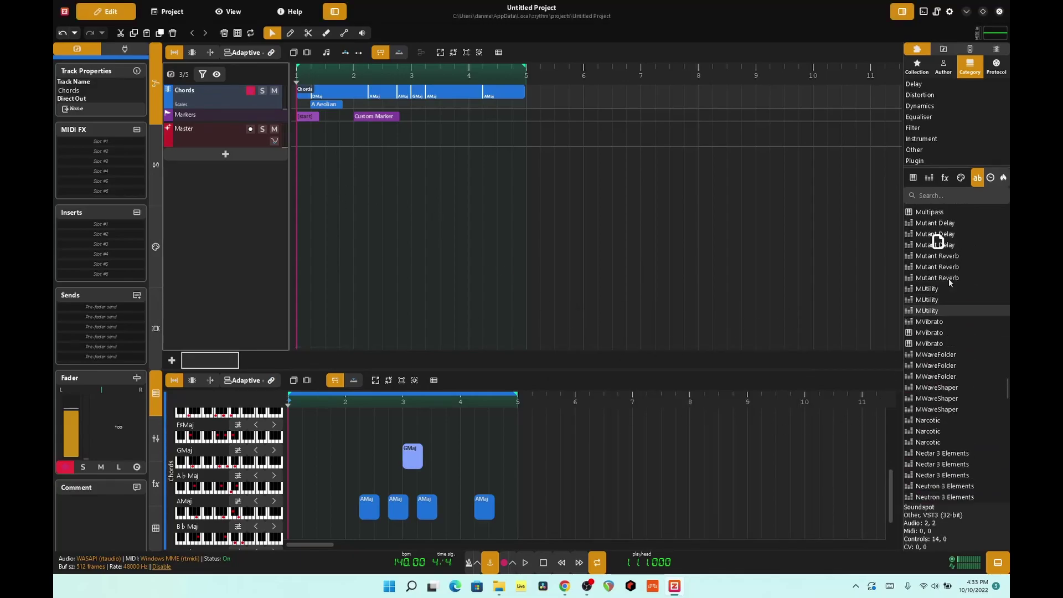
pyautogui.scroll(-15, 948, 278)
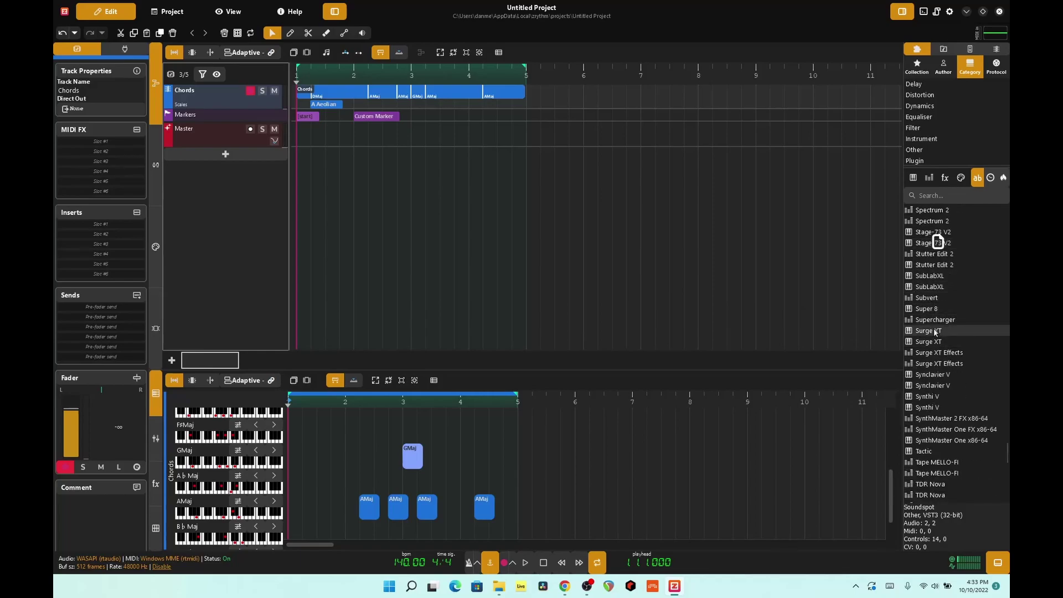
pyautogui.moveTo(935, 331); pyautogui.dragTo(202, 91)
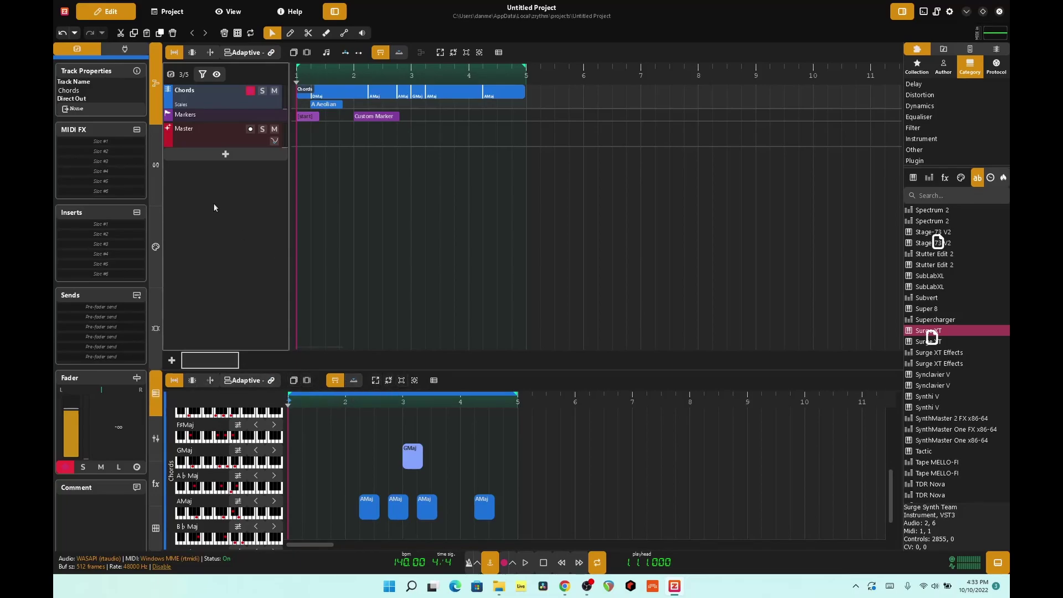
# Step: Open the options for adding a new track below the Master track
pyautogui.click(212, 173)
pyautogui.click(221, 152)
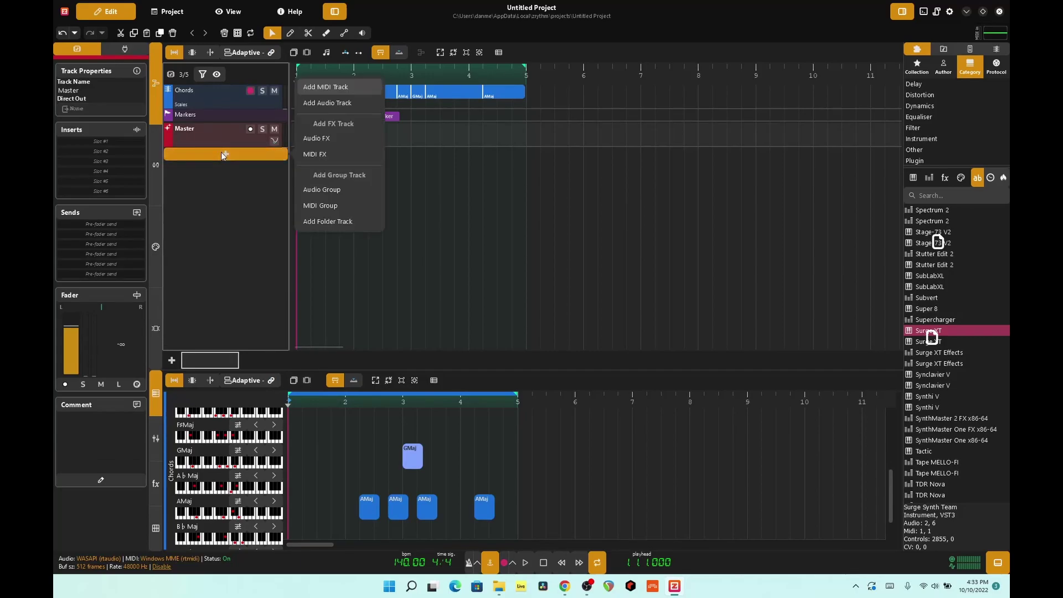
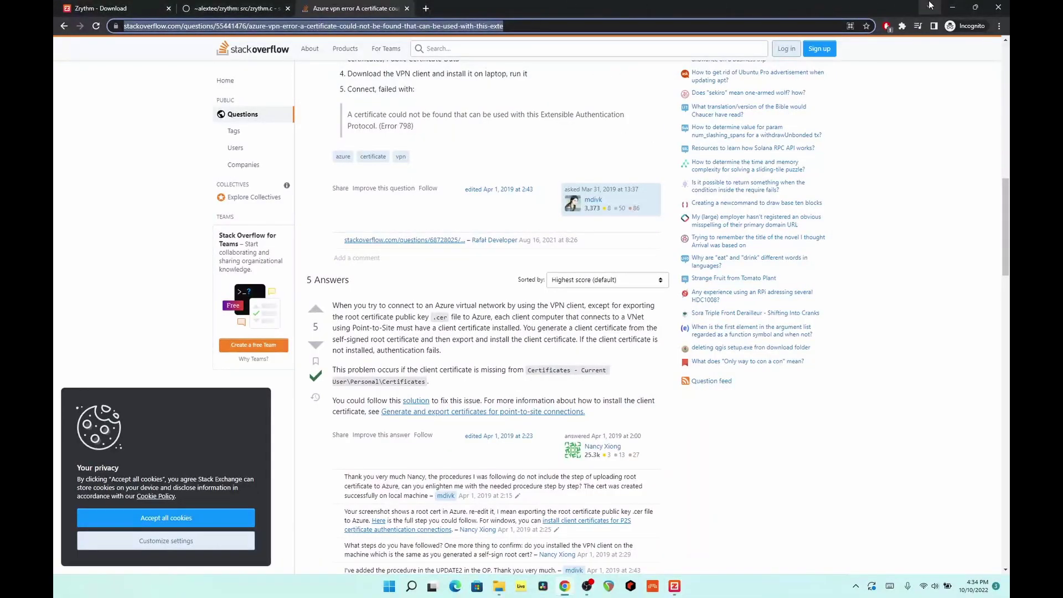
# Step: Close the Stack Overflow page, return to Zrythm, and create a Surge XT region spanning from beat 2 of bar 1 to beat 4 of bar 5
pyautogui.click(405, 8)
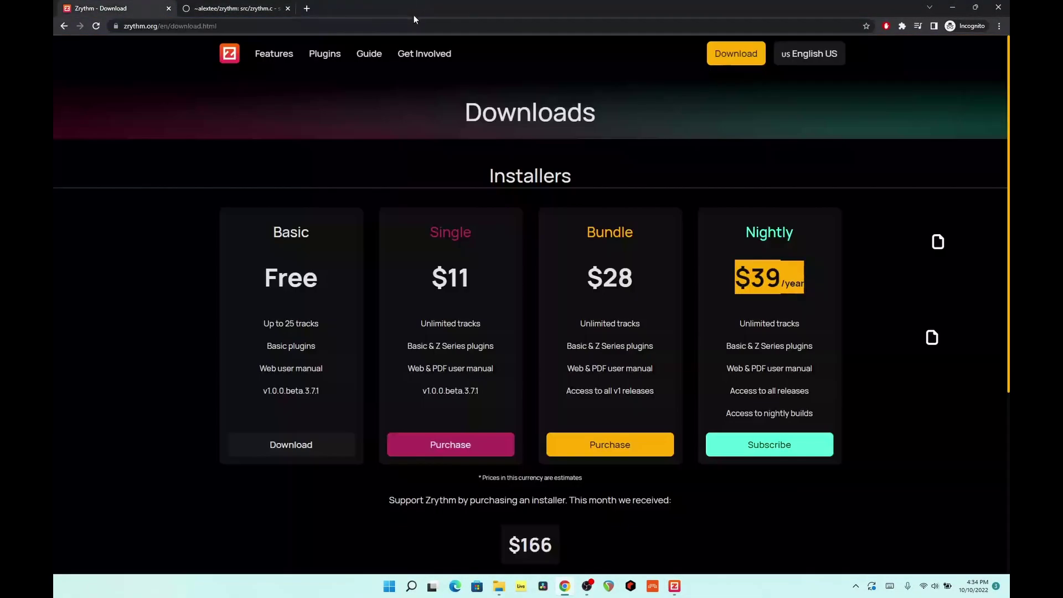
pyautogui.click(952, 8)
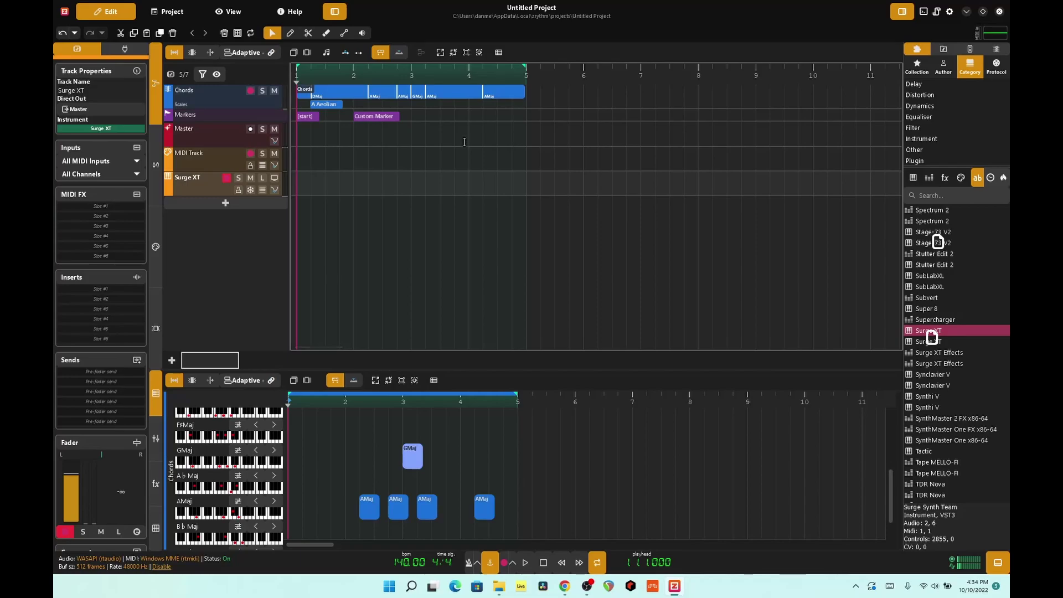
pyautogui.rightClick(188, 178)
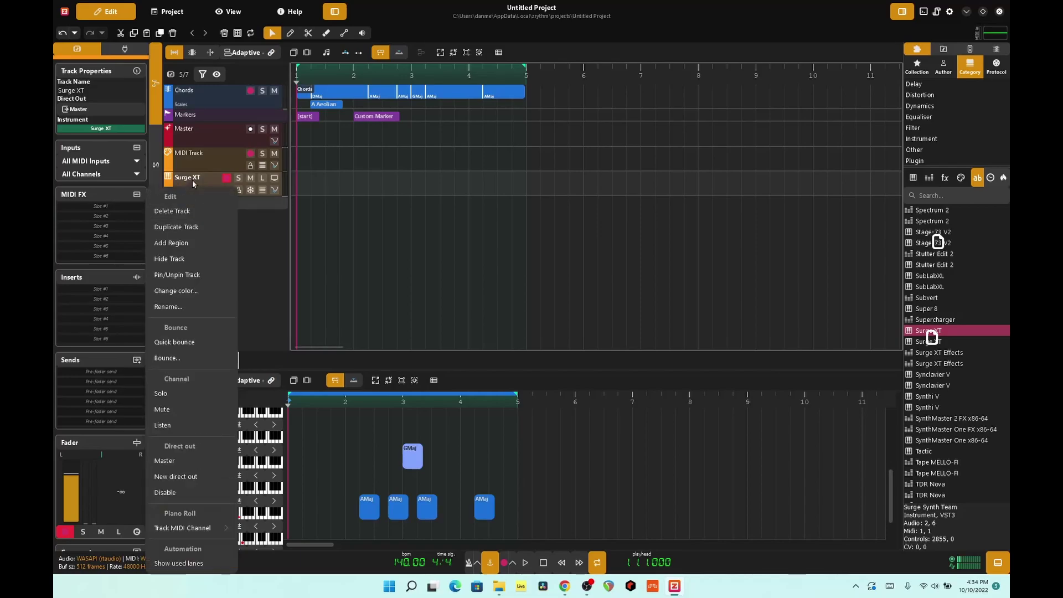
pyautogui.click(190, 243)
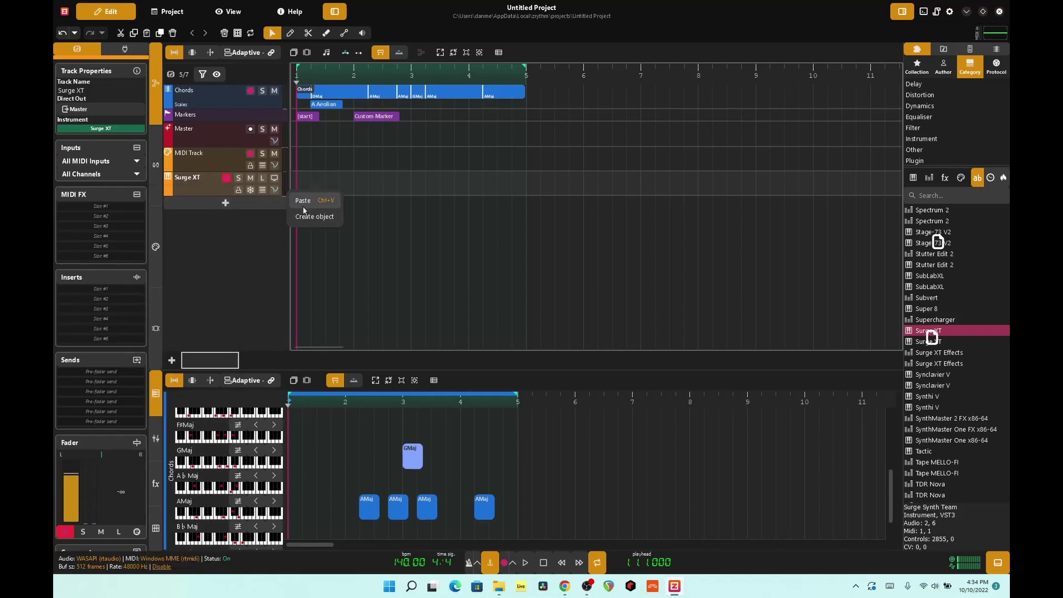
pyautogui.moveTo(311, 188); pyautogui.dragTo(326, 190)
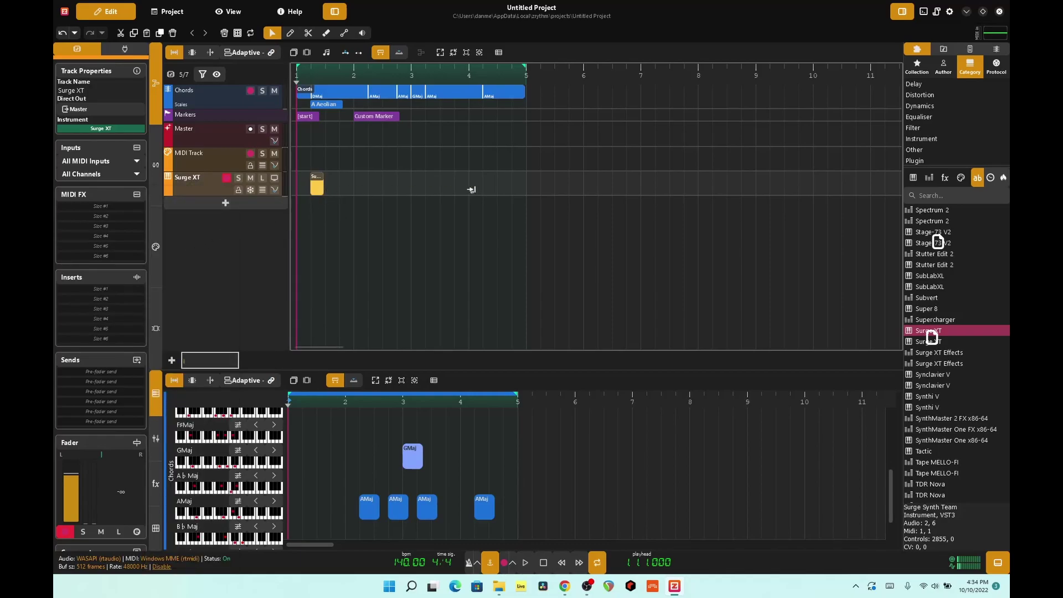
pyautogui.moveTo(324, 189); pyautogui.dragTo(568, 219)
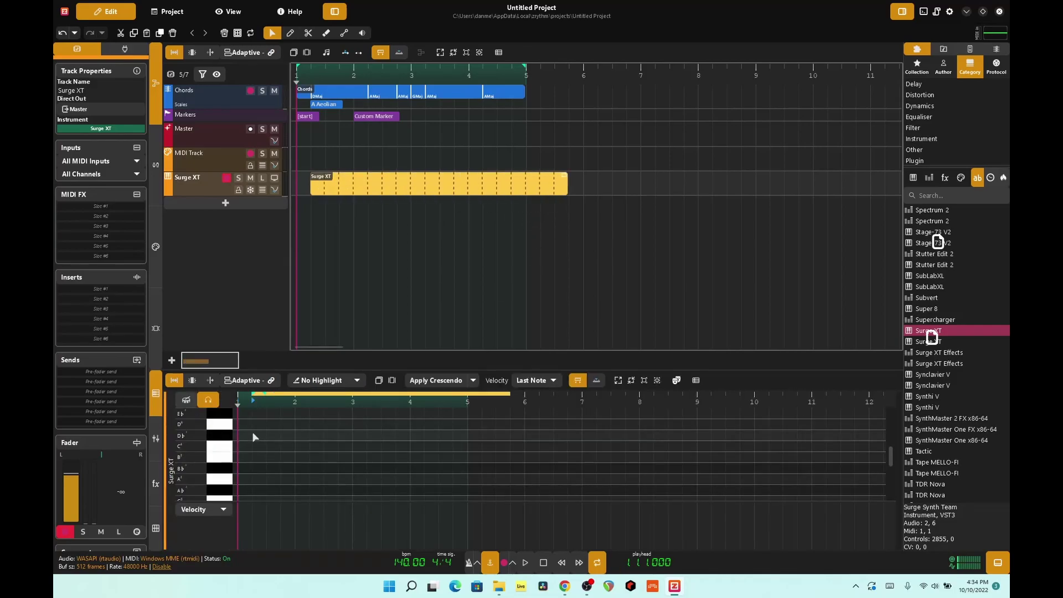
# Step: Draw a long E note in the Surge XT region from beat 2 of bar 1 to beat 3 of bar 4
pyautogui.scroll(-4, 248, 426)
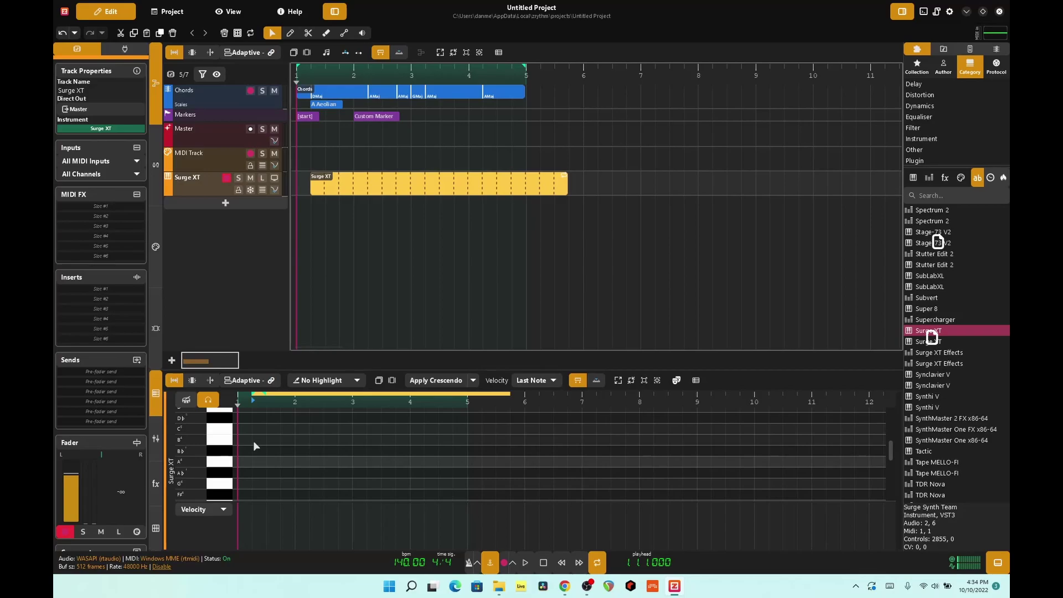
pyautogui.scroll(-3, 254, 441)
pyautogui.doubleClick(256, 440)
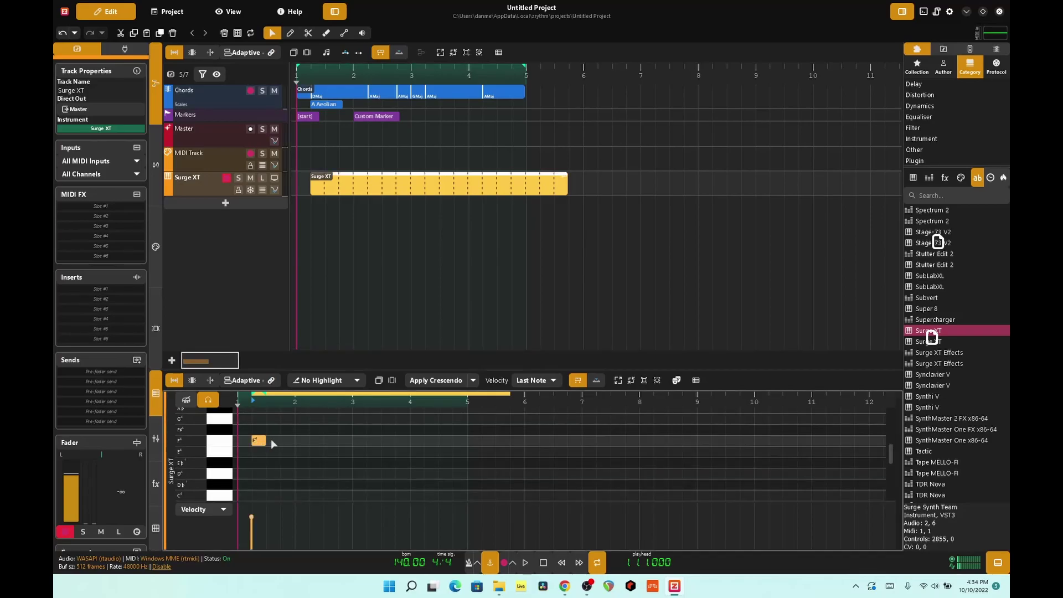
pyautogui.moveTo(265, 443); pyautogui.dragTo(438, 451)
pyautogui.click(204, 188)
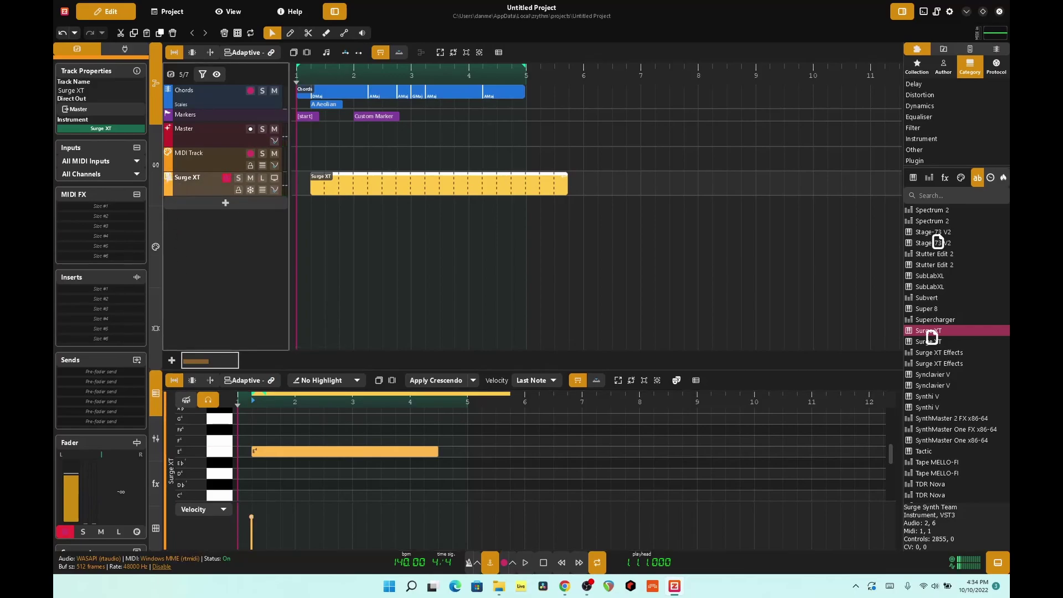
pyautogui.click(170, 179)
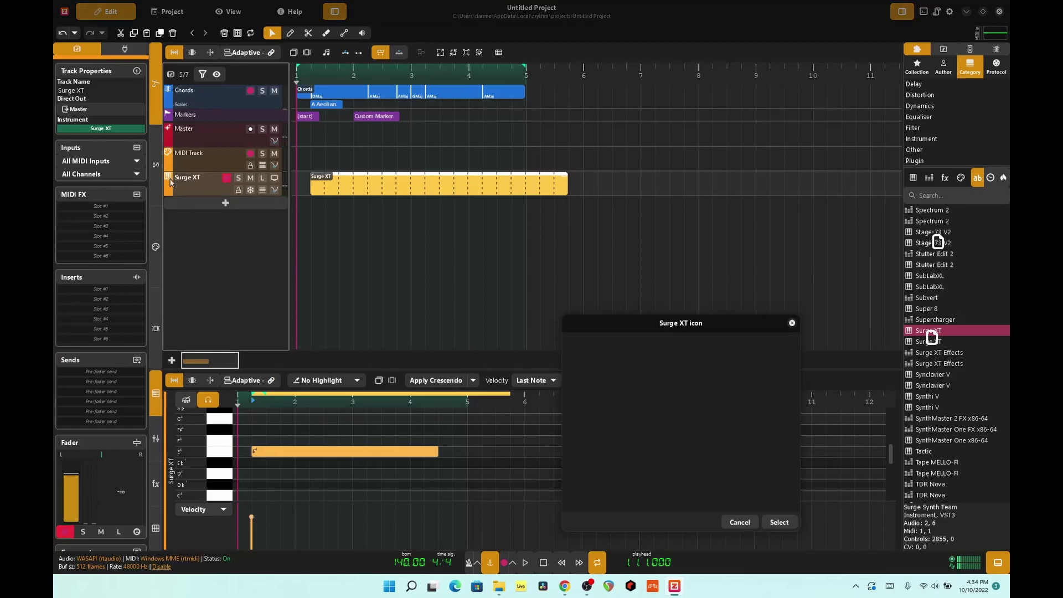
pyautogui.click(791, 323)
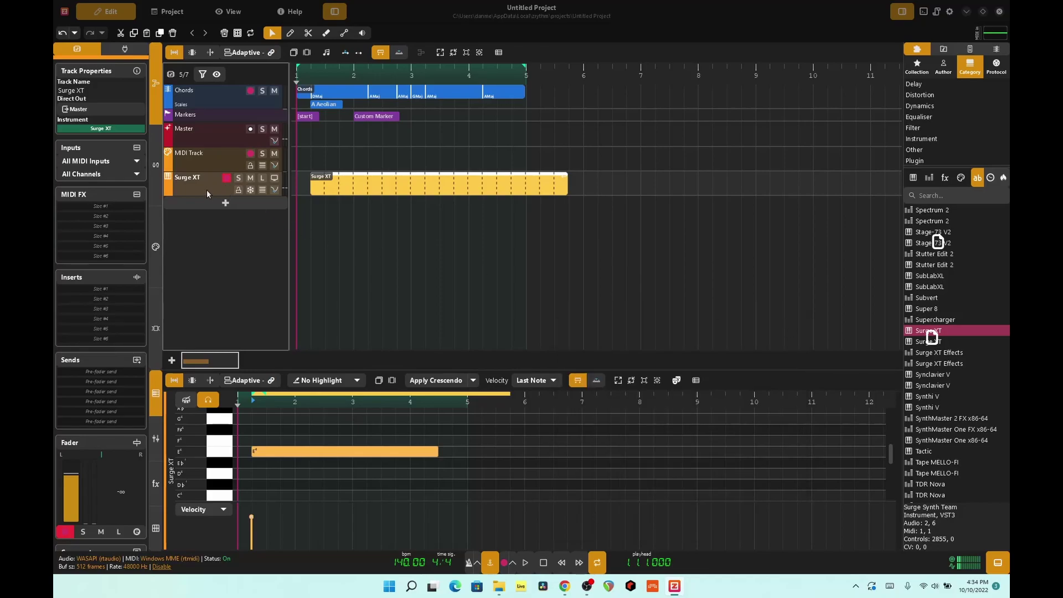
# Step: Open the Surge XT instrument window and load the 01 A Simple Formula patch from the Formula Modulator category
pyautogui.click(275, 180)
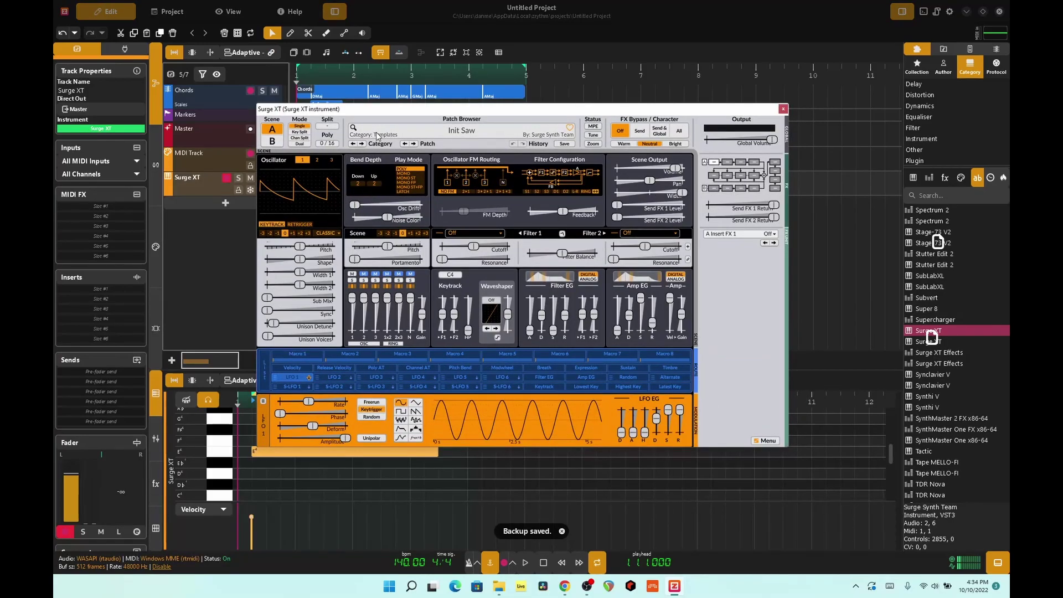
pyautogui.click(402, 143)
pyautogui.click(402, 143)
pyautogui.click(403, 144)
pyautogui.click(362, 144)
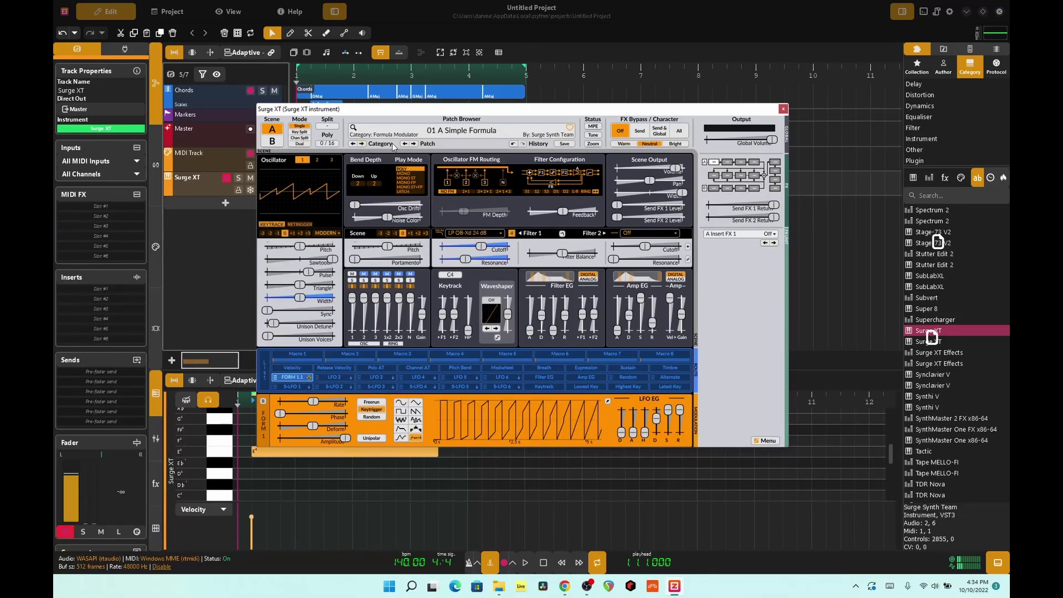
# Step: Audition the Surge XT patches during playback up to 05 The Envelope And Subscriptions, and close the instrument window and stop playback
pyautogui.click(398, 5)
pyautogui.press('space')
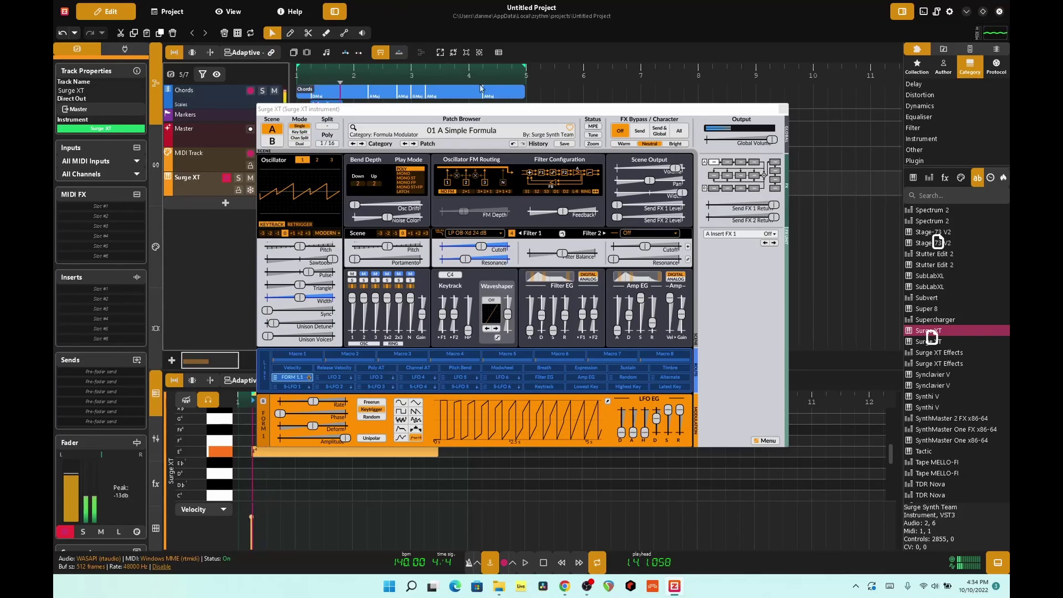
pyautogui.click(412, 144)
pyautogui.click(413, 144)
pyautogui.click(412, 144)
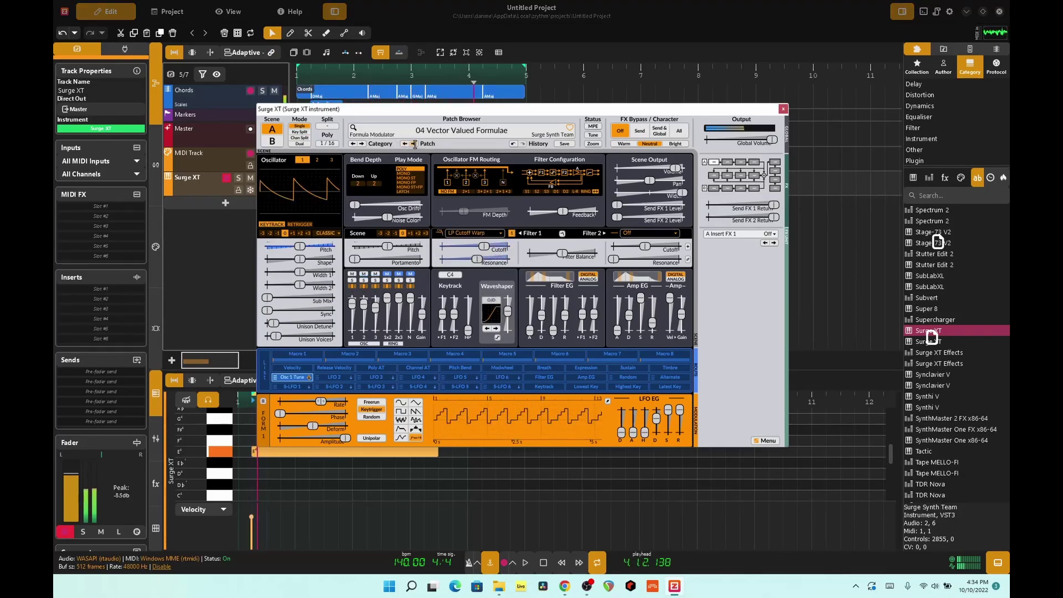
pyautogui.click(414, 144)
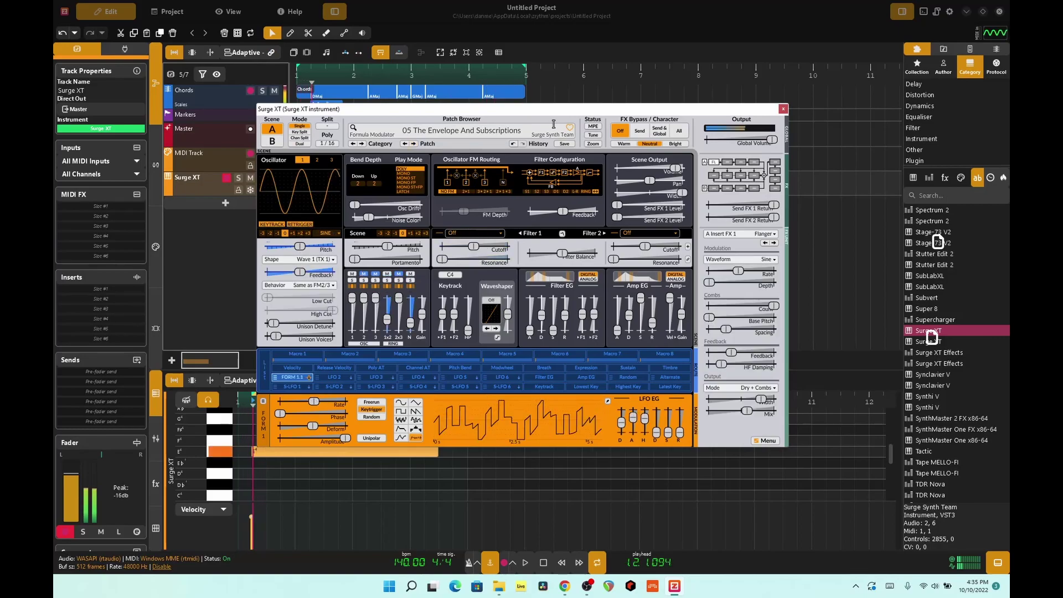
pyautogui.click(783, 109)
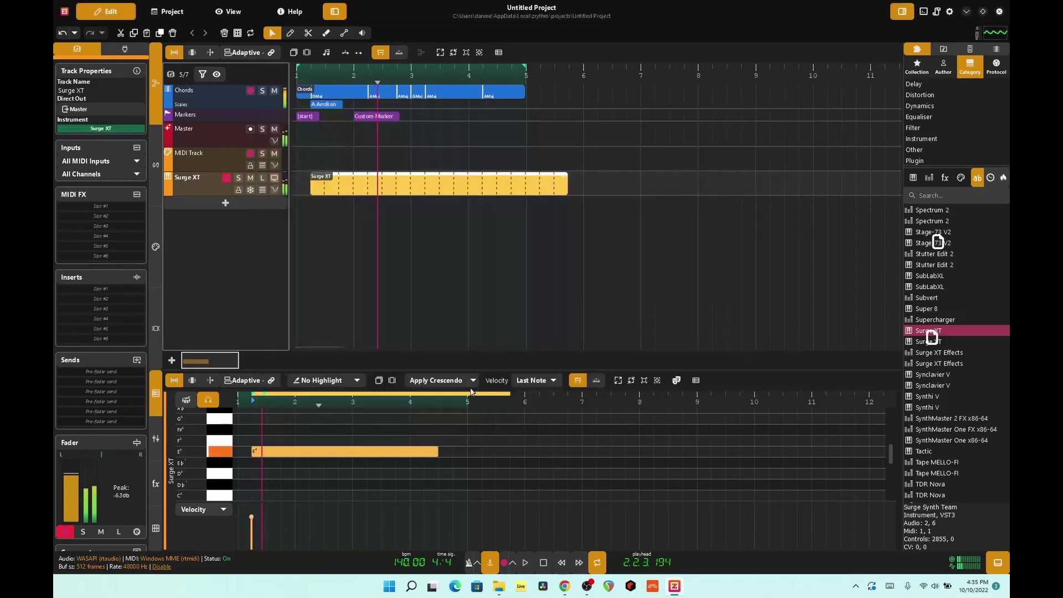
pyautogui.press('space')
# Step: Shorten the E note to end at bar 2, add a D note at bar 2 and an F note at bar 3, and play the result
pyautogui.doubleClick(295, 473)
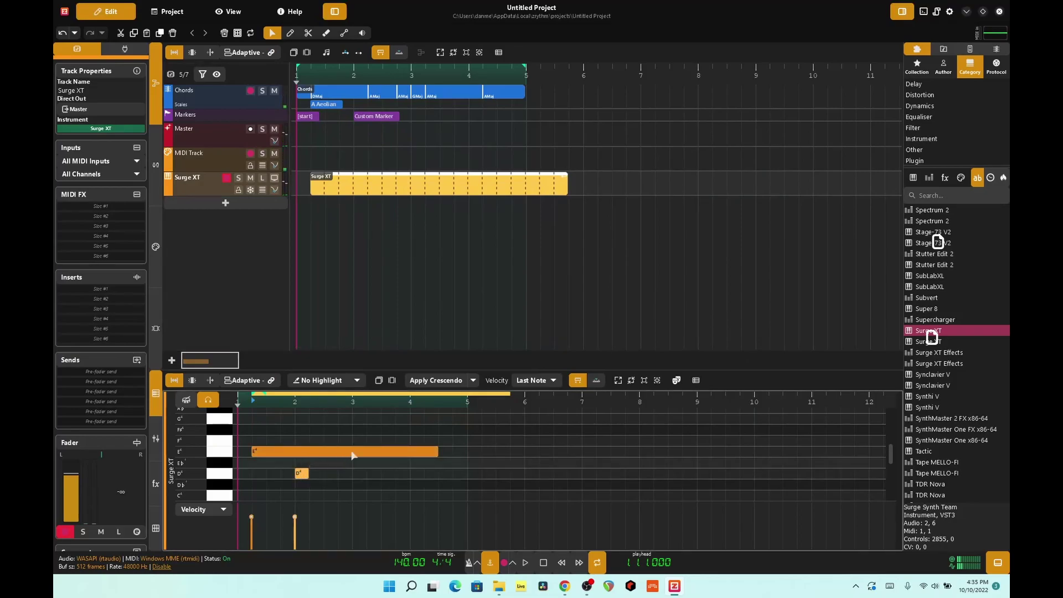
pyautogui.moveTo(438, 451); pyautogui.dragTo(293, 455)
pyautogui.doubleClick(354, 474)
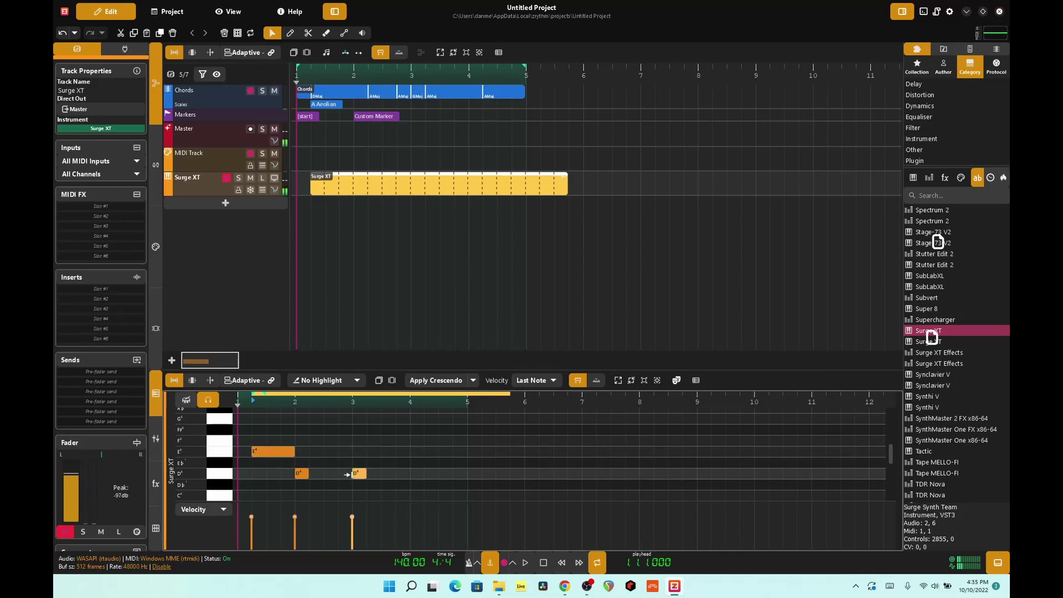
pyautogui.moveTo(358, 473); pyautogui.dragTo(368, 439)
pyautogui.press('space')
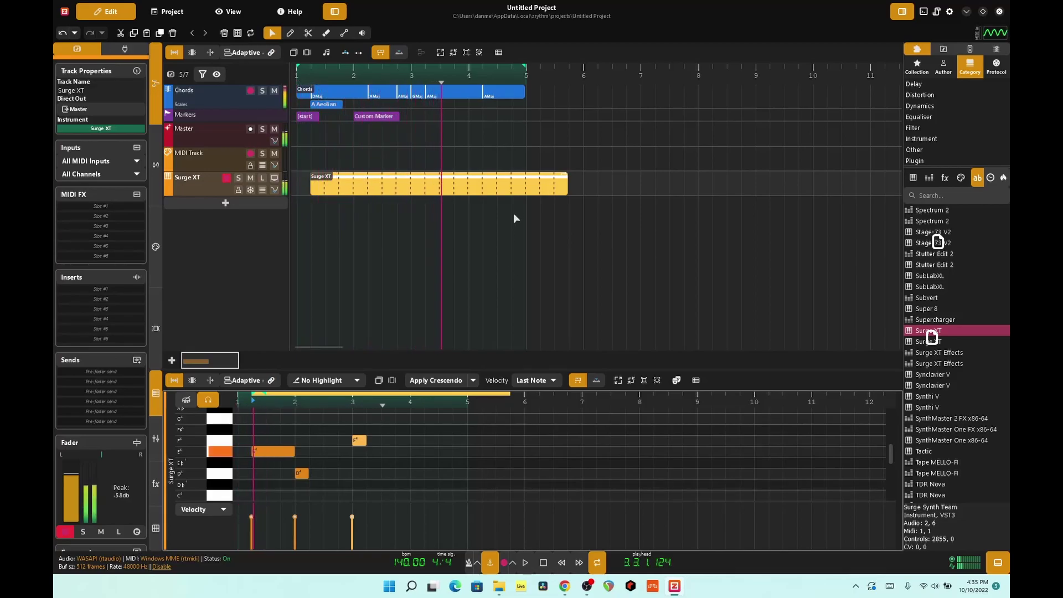
pyautogui.press('space')
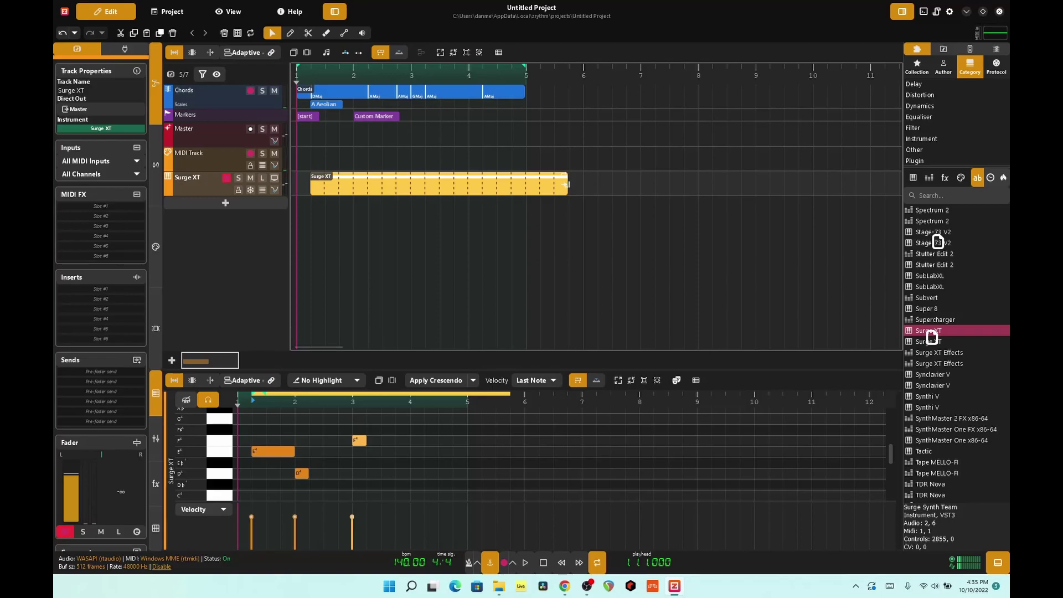
# Step: Extend the start of the Surge XT region back to bar 1 and try the region's bounce option
pyautogui.moveTo(566, 184); pyautogui.dragTo(552, 184)
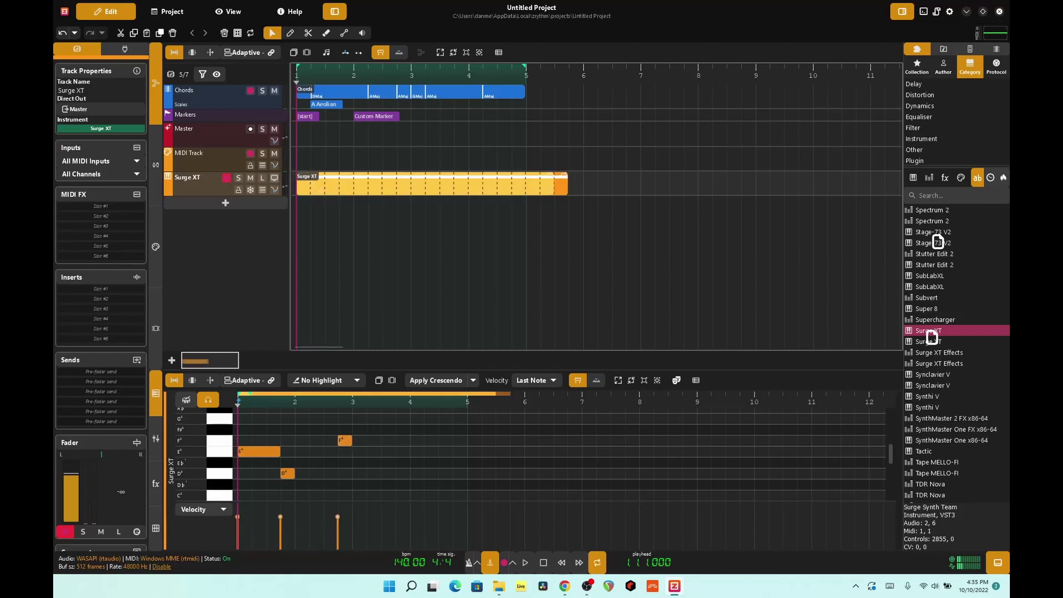
pyautogui.rightClick(483, 191)
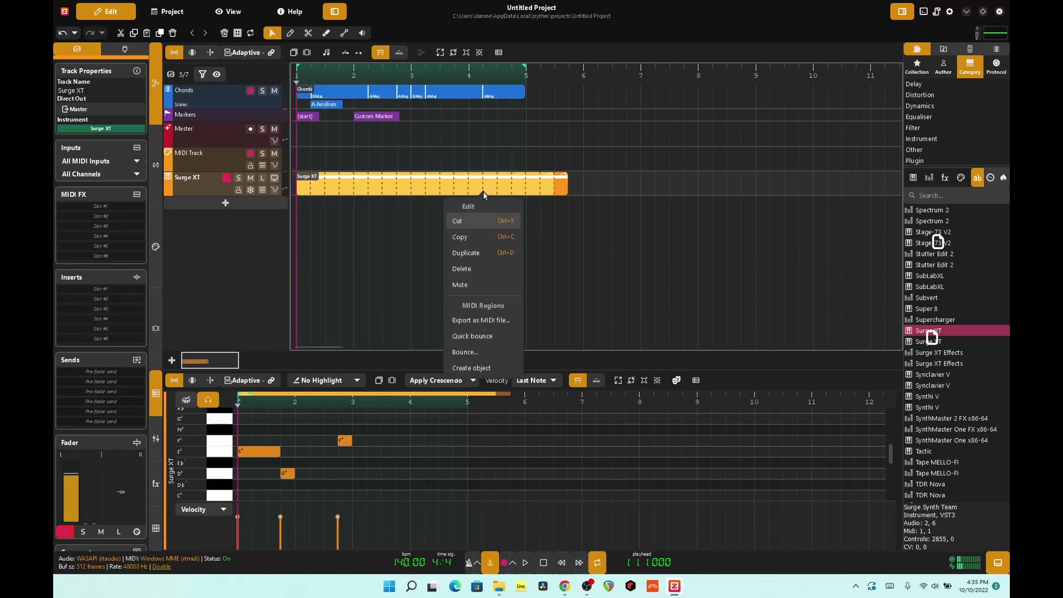
pyautogui.click(482, 353)
pyautogui.moveTo(433, 185)
pyautogui.mouseDown()
pyautogui.moveTo(603, 187)
pyautogui.moveTo(447, 182)
pyautogui.mouseUp()
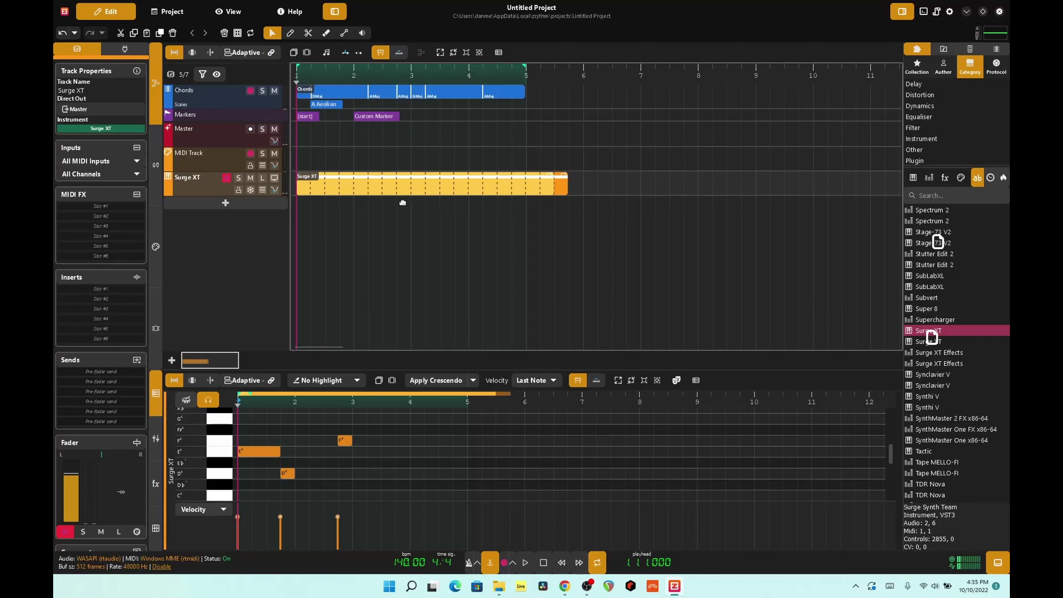
# Step: Undo the recent timeline edits and extend the start of the Surge XT region to bar 1
pyautogui.hotkey('ctrl', 'z')
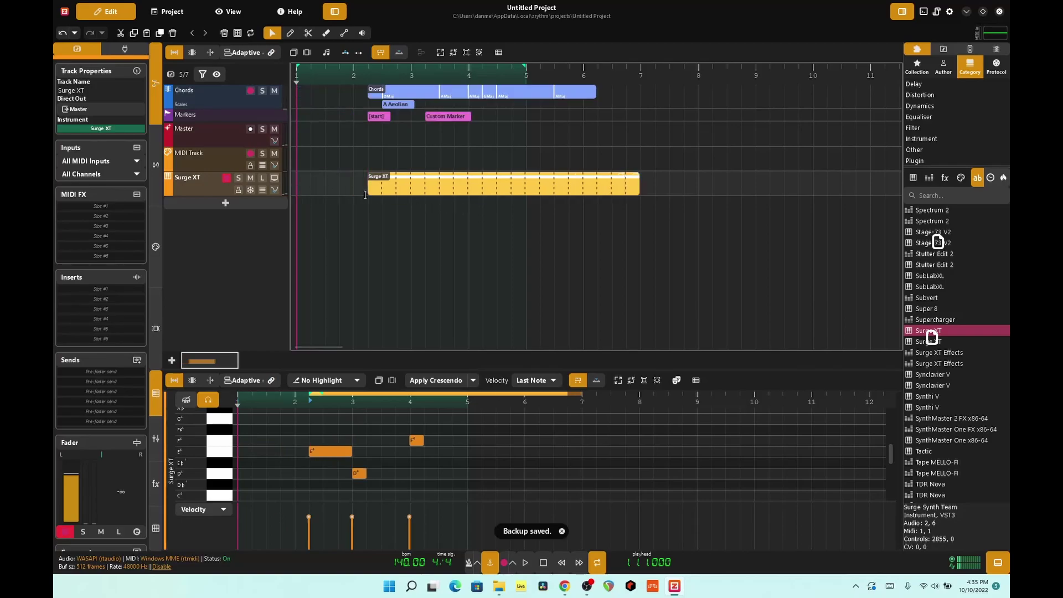
pyautogui.hotkey('ctrl', 'z')
pyautogui.hotkey('ctrl', 'z')
pyautogui.hotkey('ctrl', 'shift', 'z')
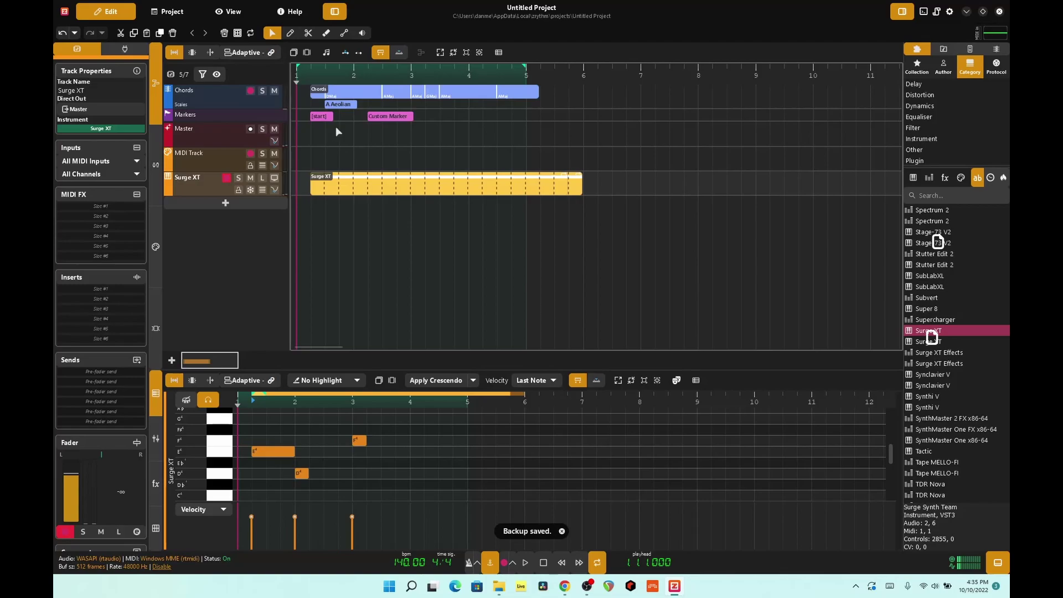
pyautogui.moveTo(374, 186); pyautogui.dragTo(336, 191)
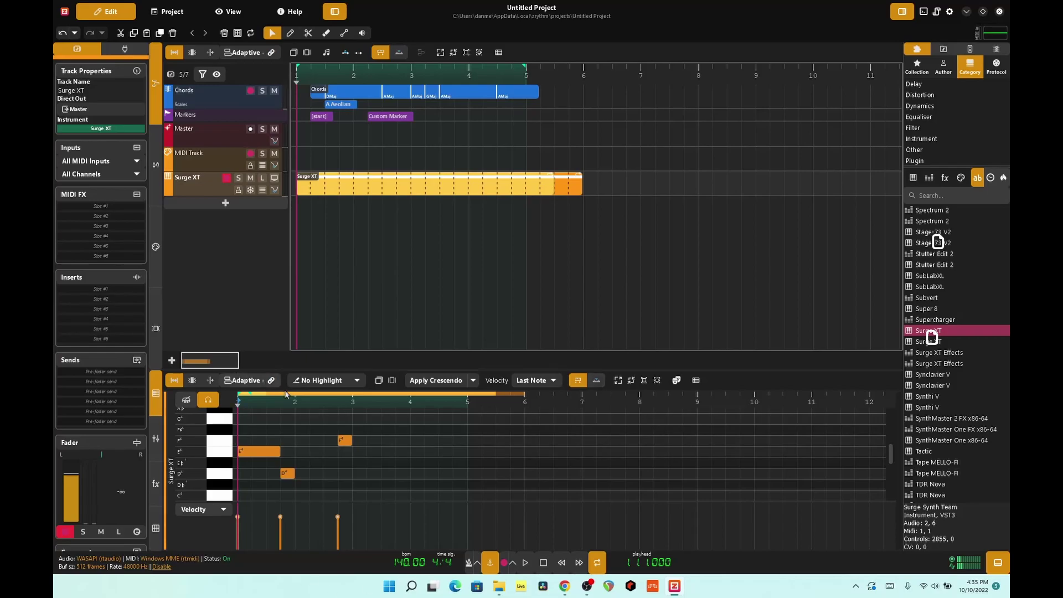
# Step: Move the loop end of the Surge XT region to bar 5 and play back the result
pyautogui.scroll(-4, 359, 420)
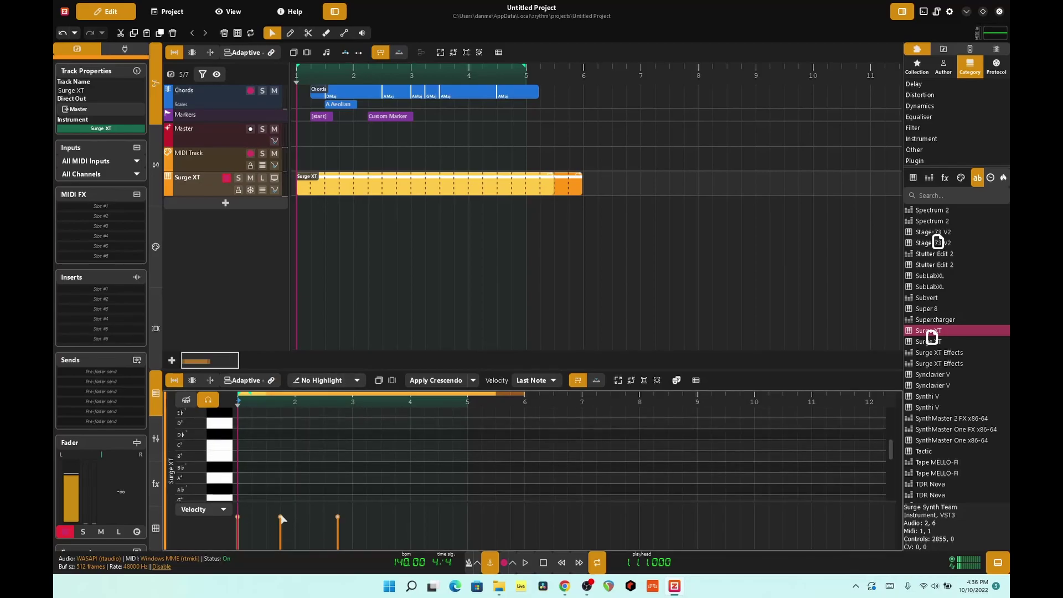
pyautogui.scroll(-3, 284, 433)
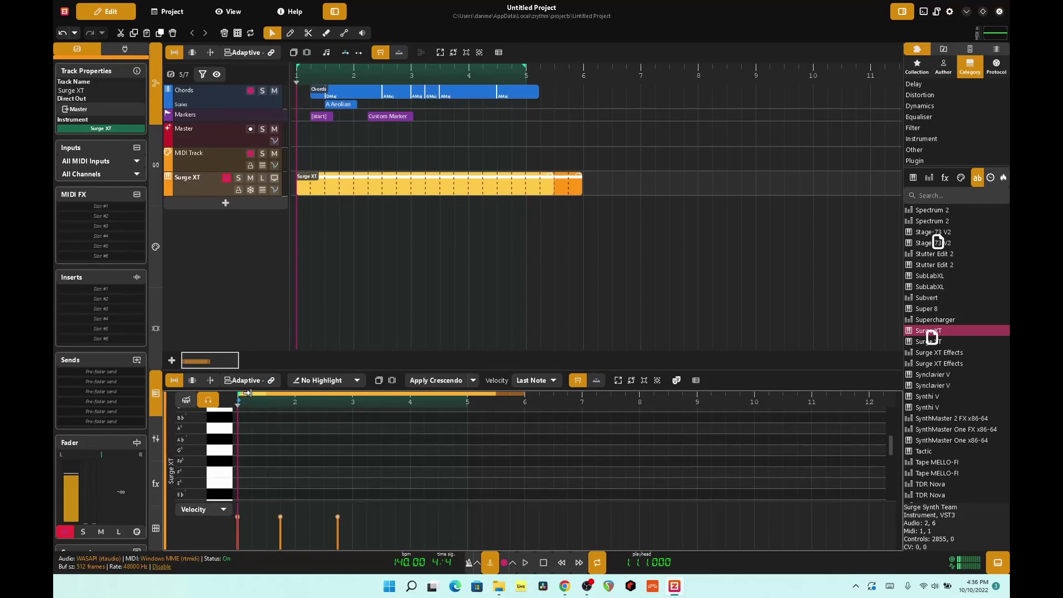
pyautogui.moveTo(332, 402); pyautogui.dragTo(463, 411)
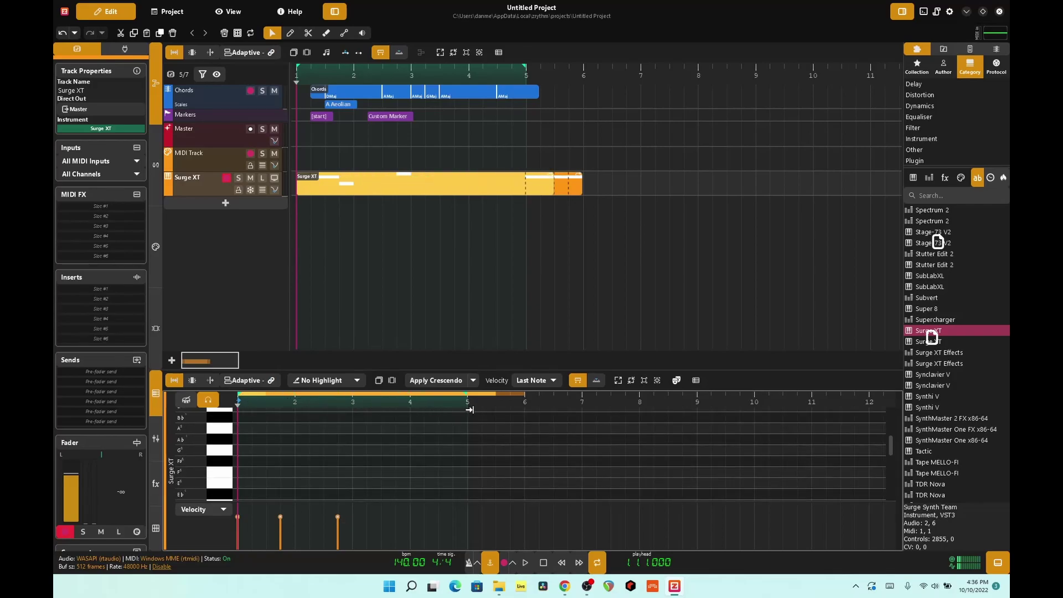
pyautogui.press('space')
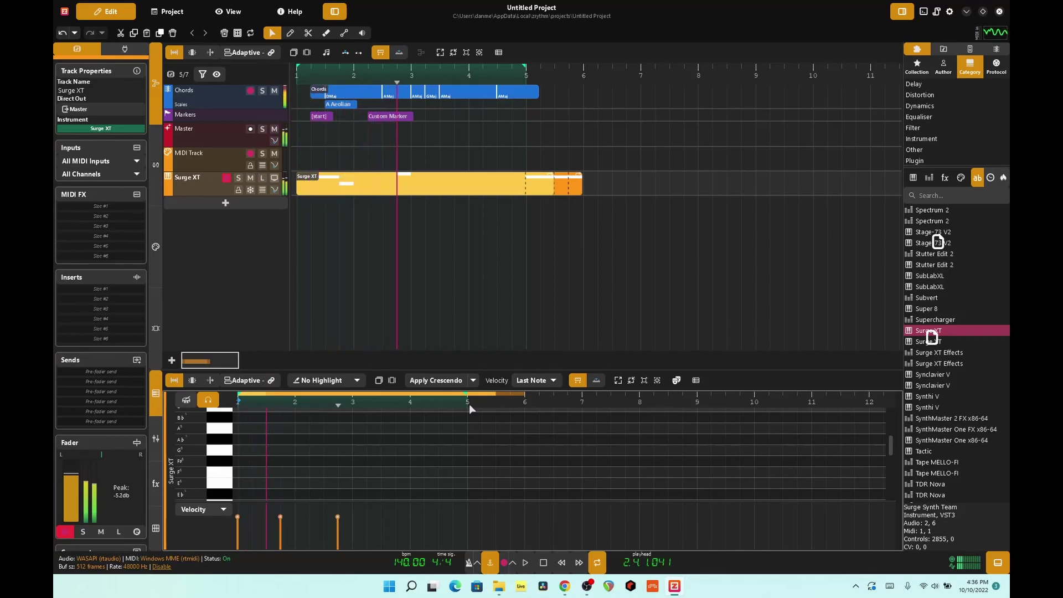
pyautogui.press('space')
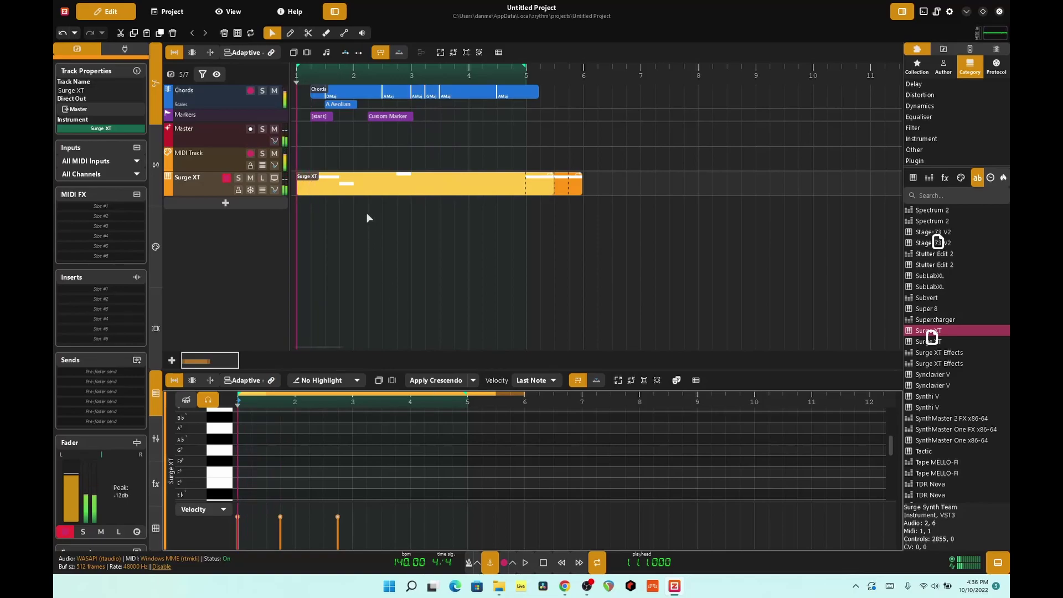
pyautogui.press('space')
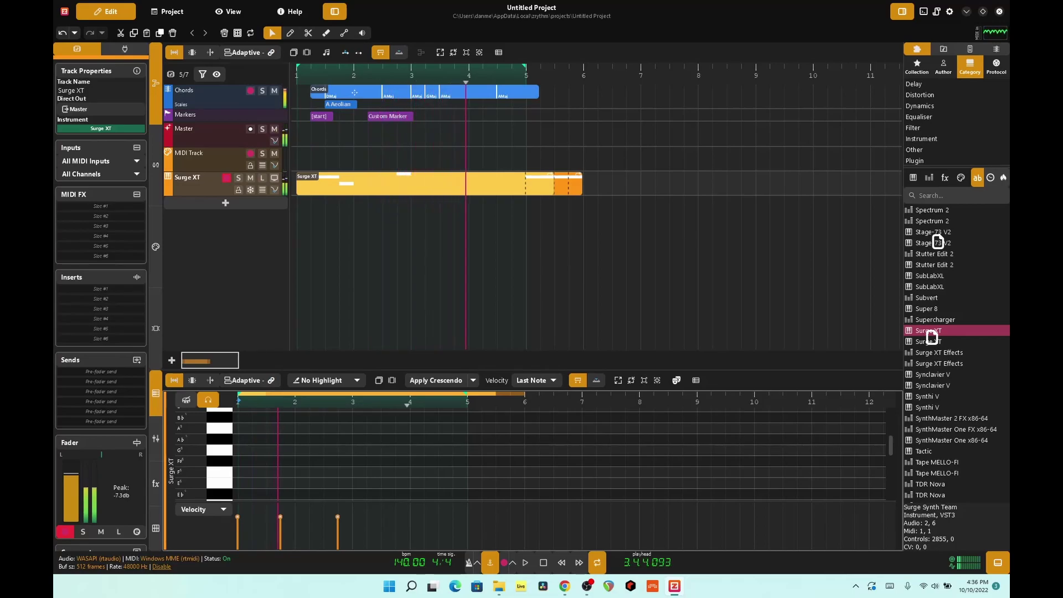
pyautogui.press('space')
# Step: Look through the piano roll's octaves and audition the D key beside the D note
pyautogui.scroll(5, 363, 414)
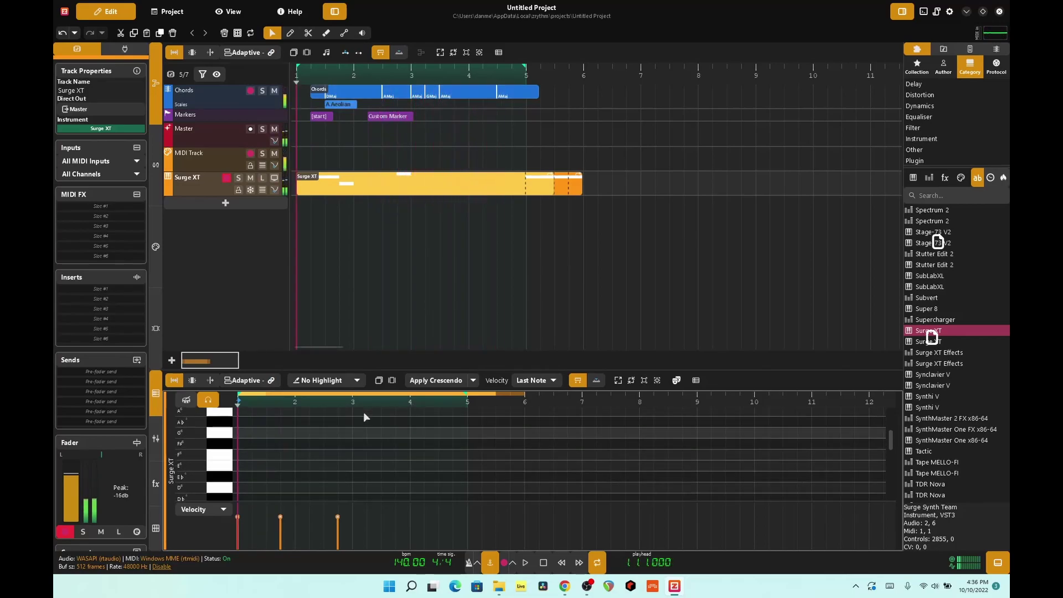
pyautogui.scroll(3, 363, 414)
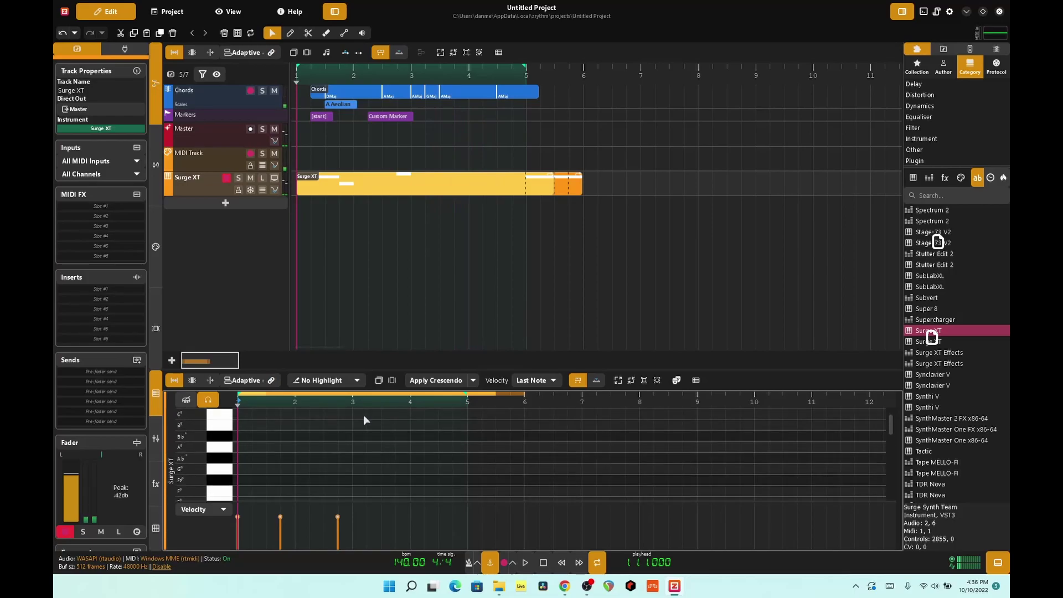
pyautogui.scroll(-9, 366, 419)
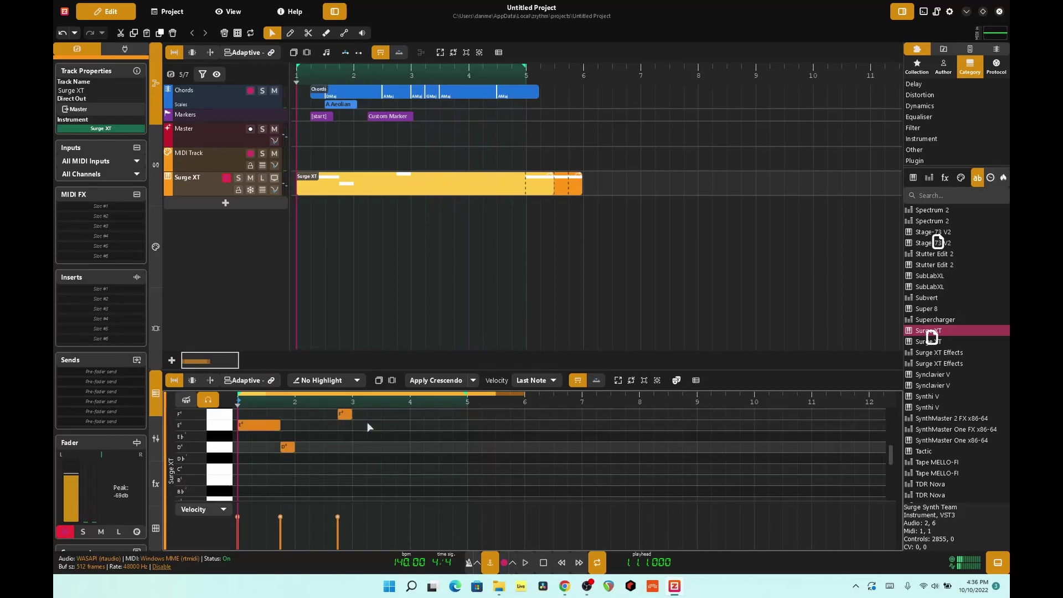
pyautogui.scroll(-1, 365, 429)
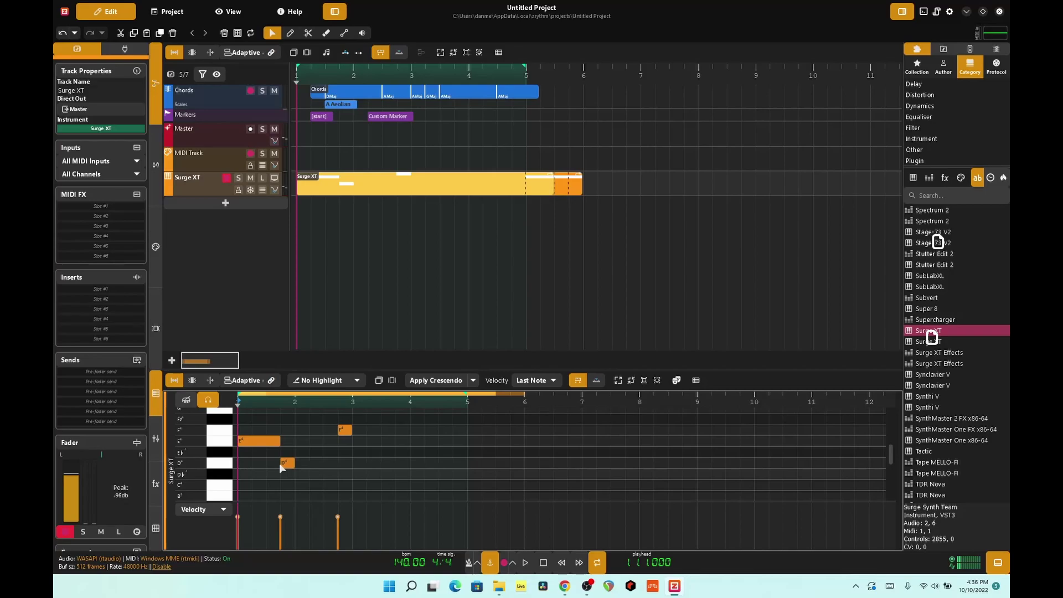
pyautogui.click(185, 465)
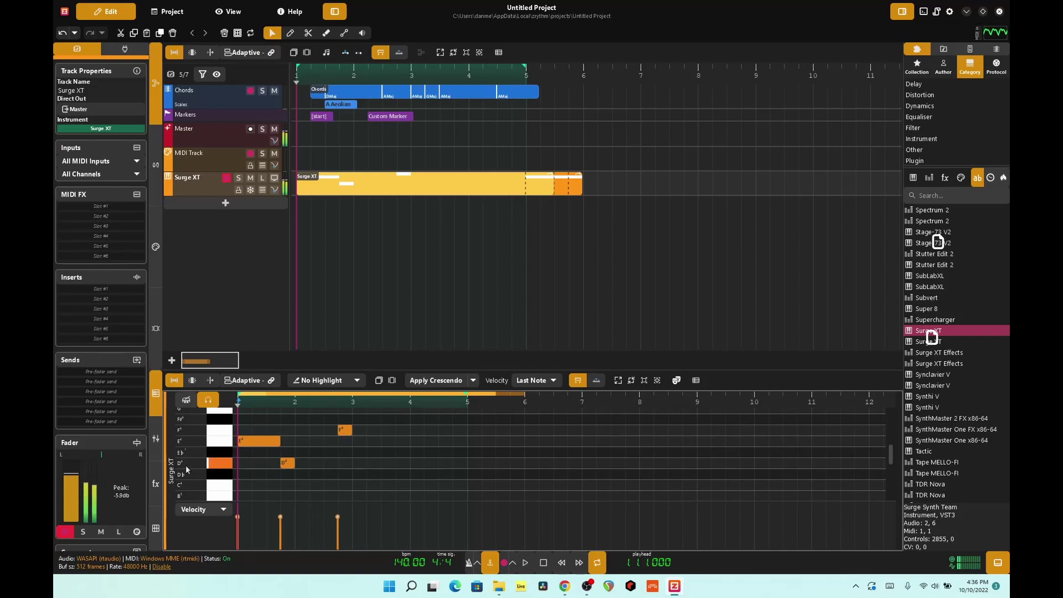
# Step: Try the piano roll's drum mode and note listening toggles, leave note listening off, and audition the E and F keys
pyautogui.click(186, 400)
pyautogui.click(209, 402)
pyautogui.click(209, 400)
pyautogui.click(186, 400)
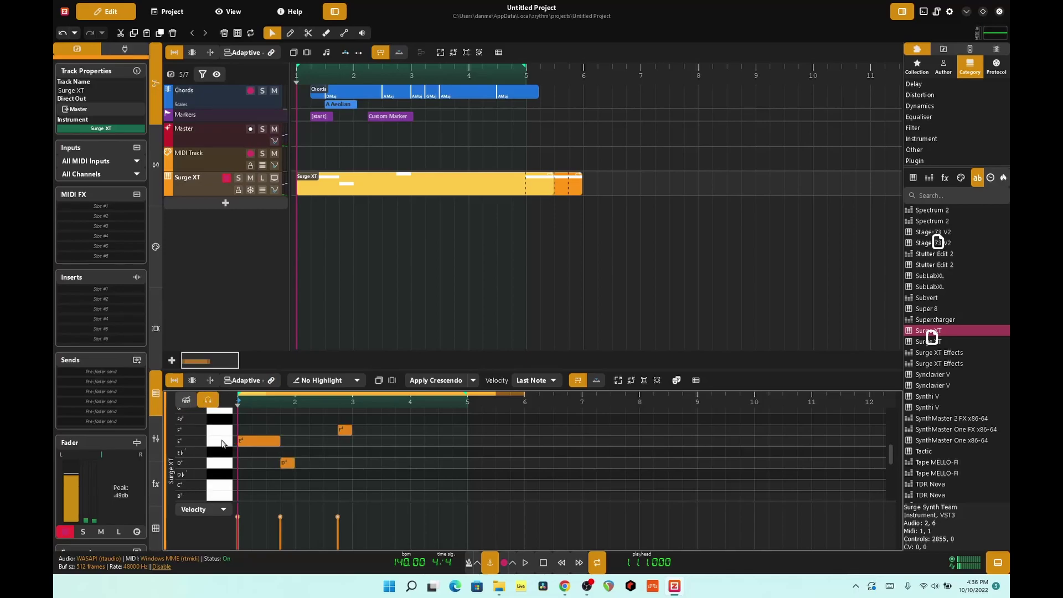
pyautogui.click(208, 401)
pyautogui.click(220, 440)
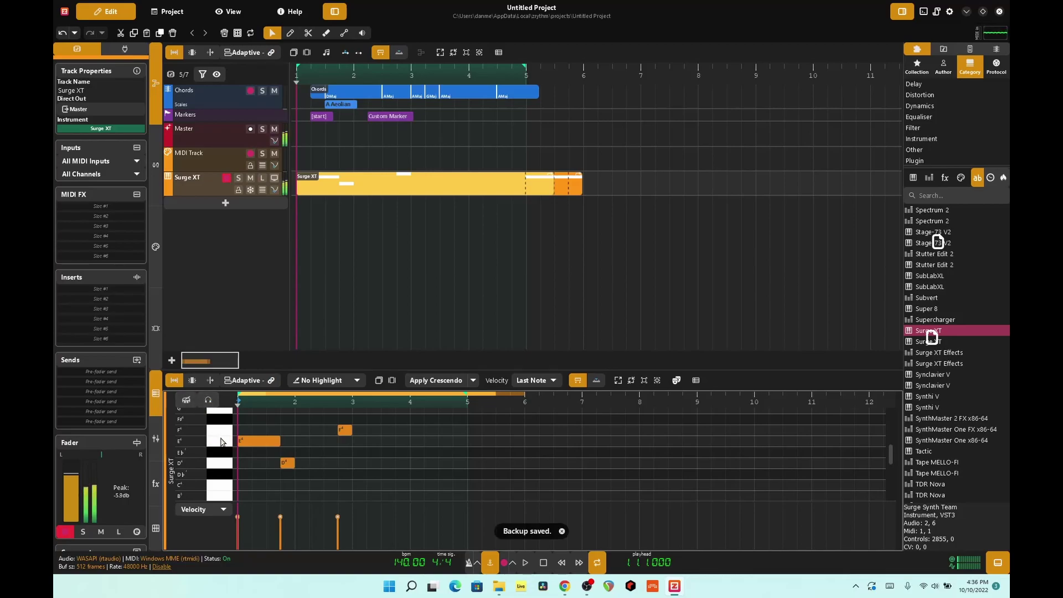
pyautogui.click(222, 429)
# Step: Set the G major chord in the chord region to its second inversion and try the chord editor's snapping options
pyautogui.click(344, 93)
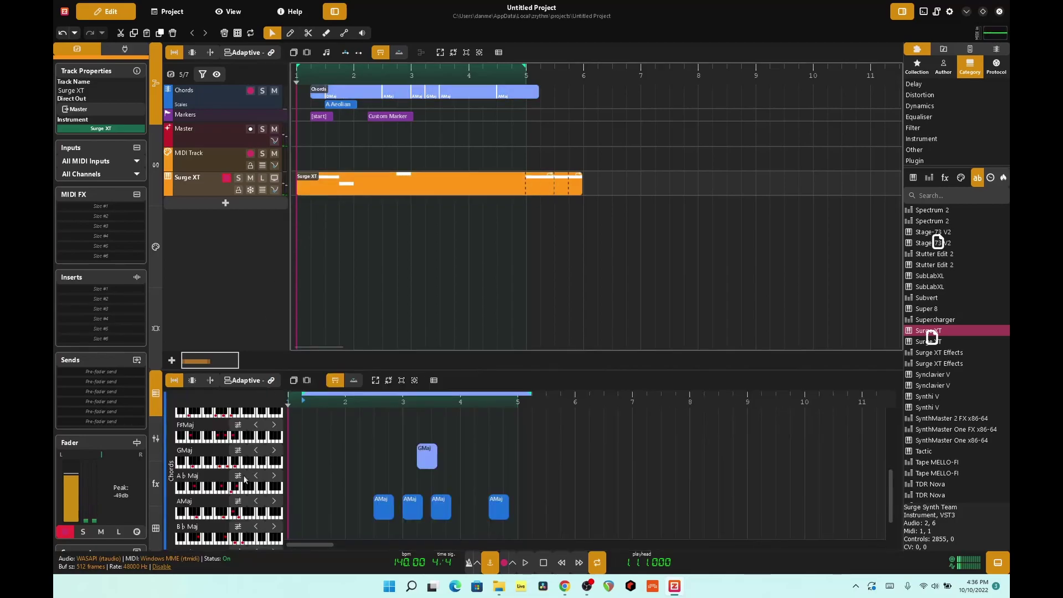
pyautogui.click(274, 449)
pyautogui.click(273, 449)
pyautogui.moveTo(416, 467); pyautogui.dragTo(303, 396)
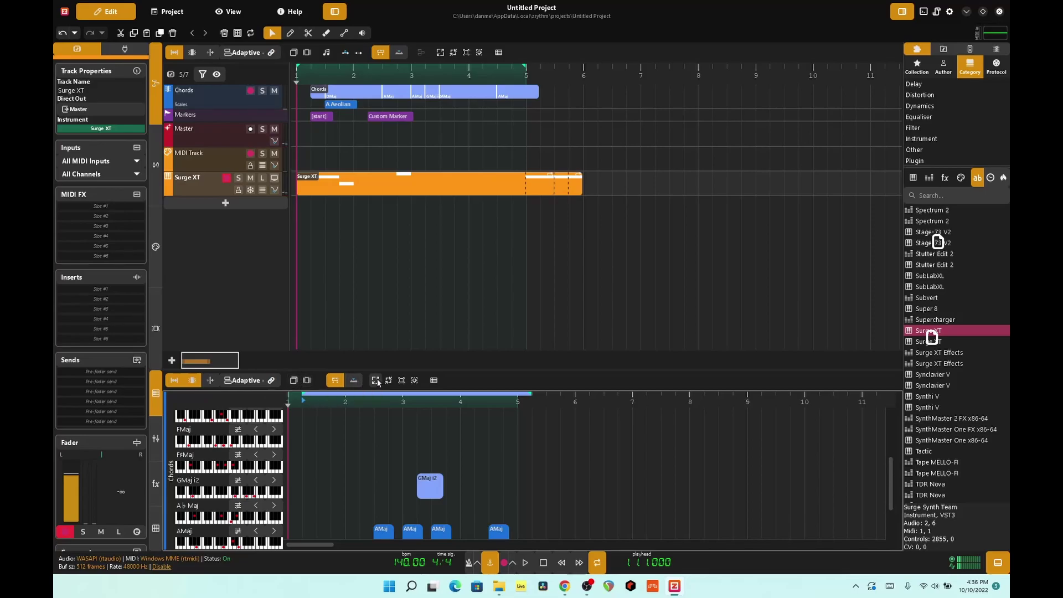
pyautogui.click(241, 382)
pyautogui.click(213, 383)
pyautogui.click(191, 382)
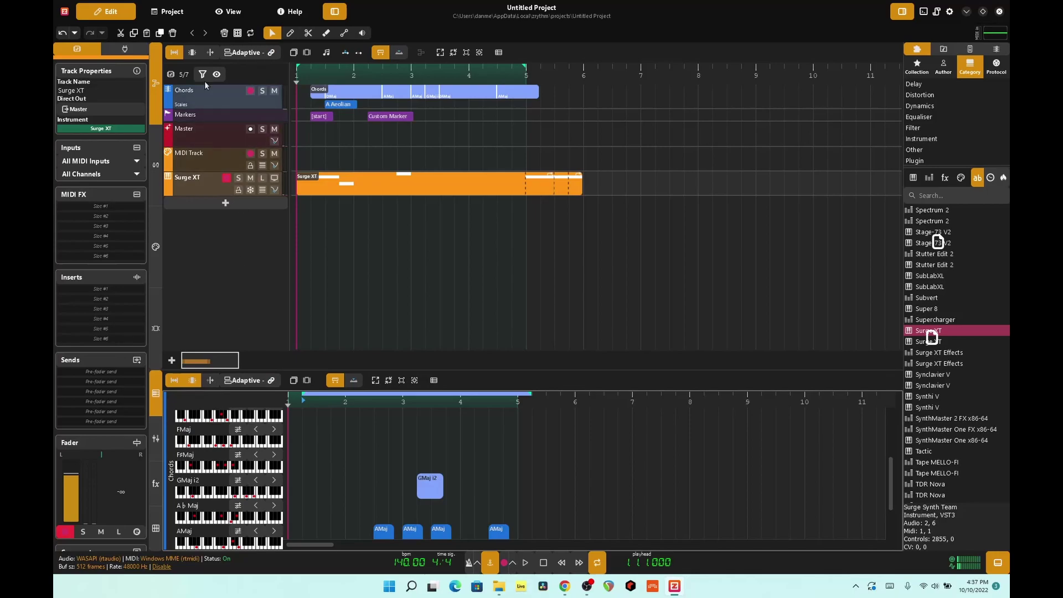
# Step: Route the Chords track's direct output to Surge XT and play the arrangement
pyautogui.click(217, 100)
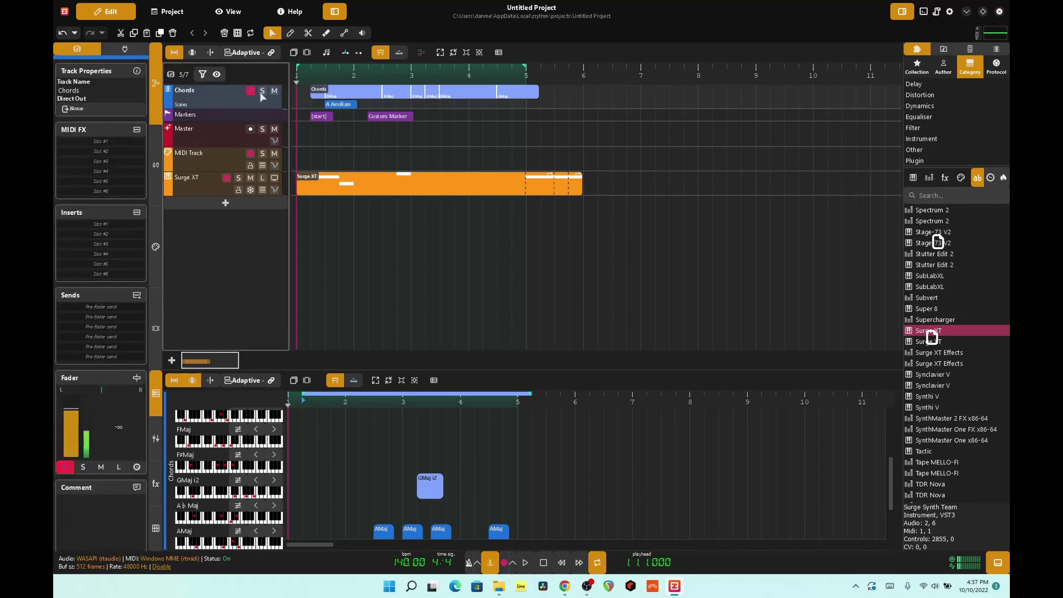
pyautogui.rightClick(230, 100)
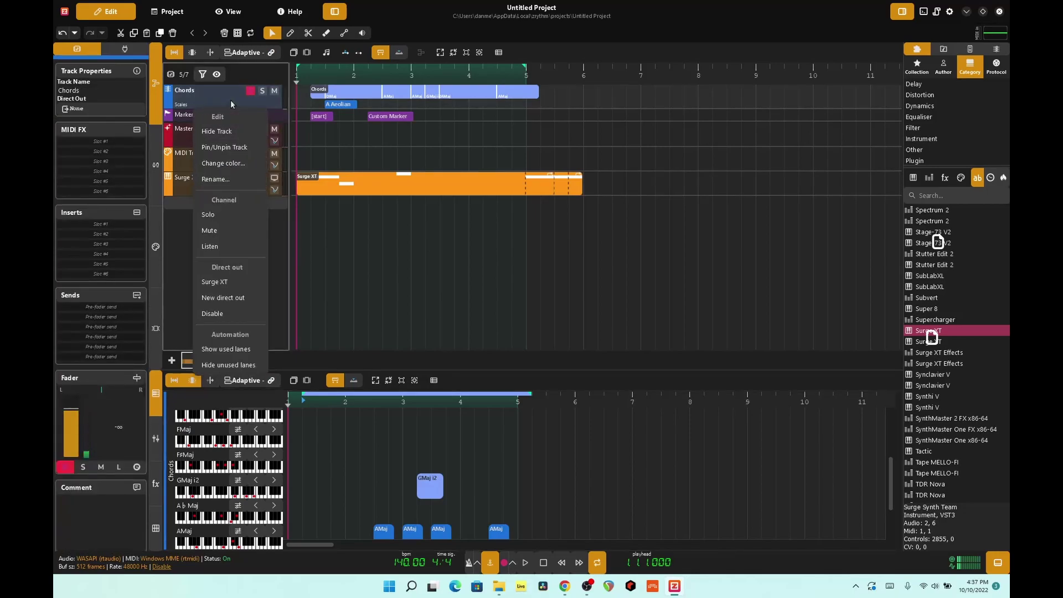
pyautogui.click(218, 281)
pyautogui.press('space')
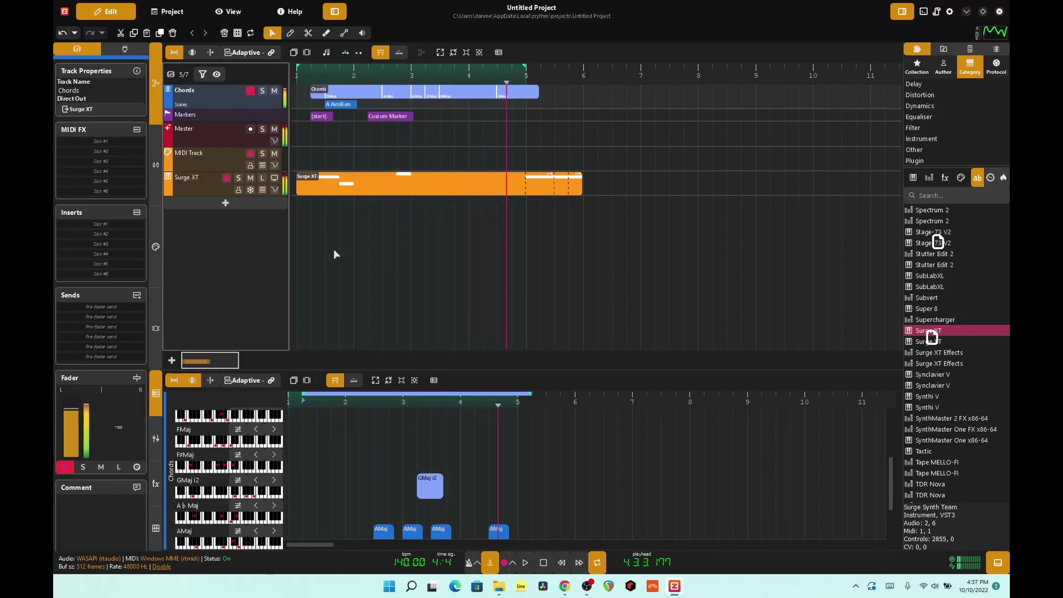
pyautogui.press('space')
# Step: With the editor pane enlarged, delete the region on the Surge XT track and play the chords alone
pyautogui.moveTo(468, 370); pyautogui.dragTo(465, 299)
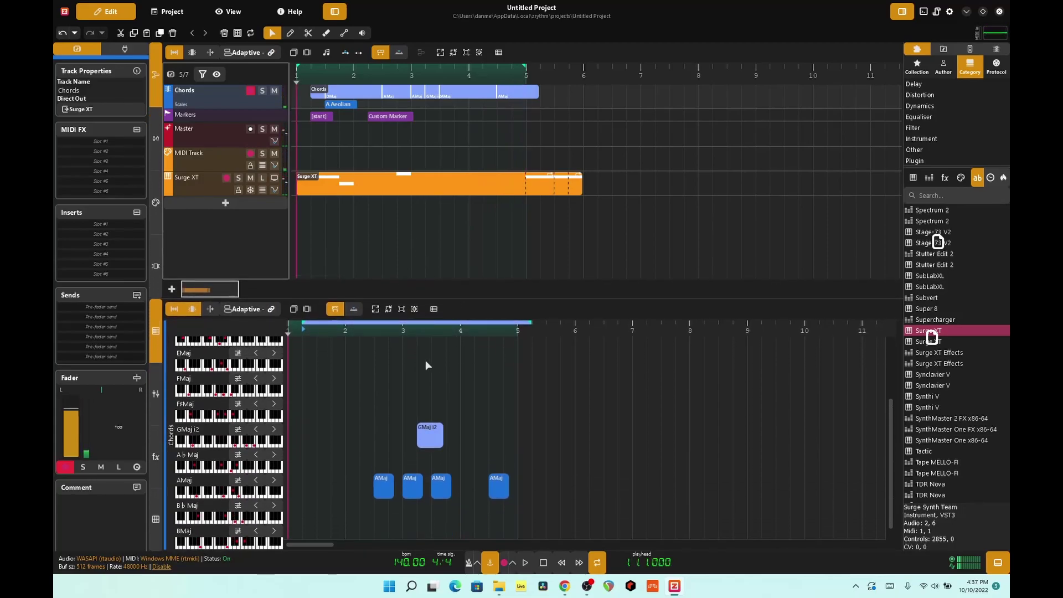
pyautogui.click(381, 191)
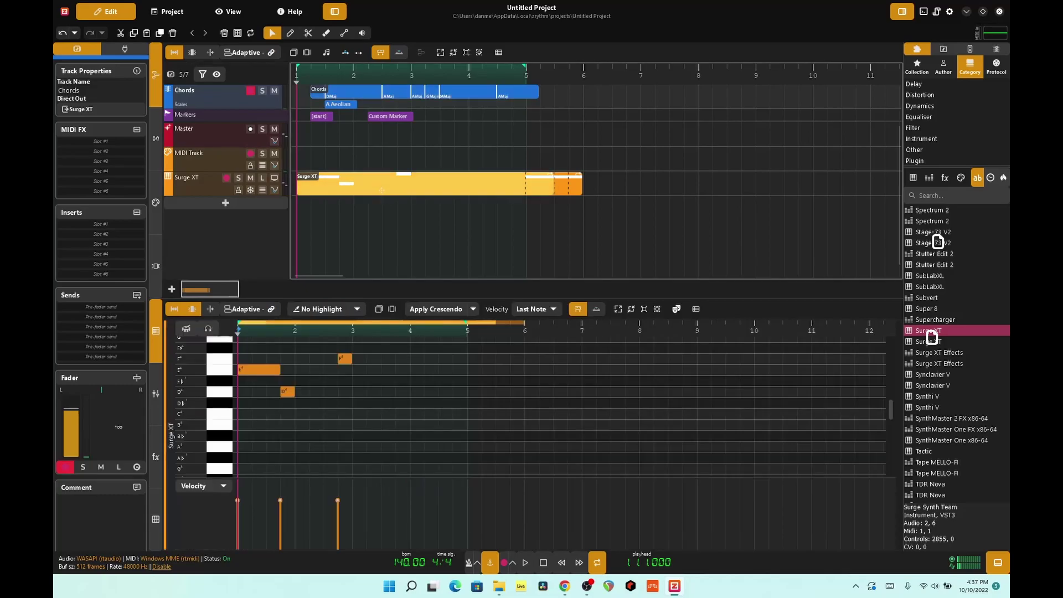
pyautogui.moveTo(381, 191); pyautogui.dragTo(430, 187)
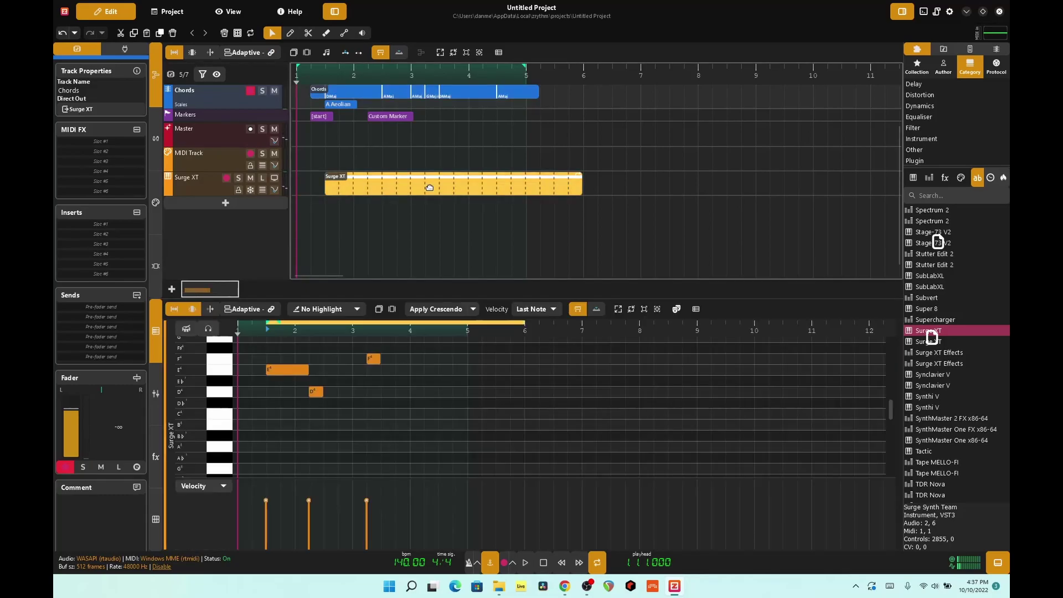
pyautogui.press('Delete')
pyautogui.press('space')
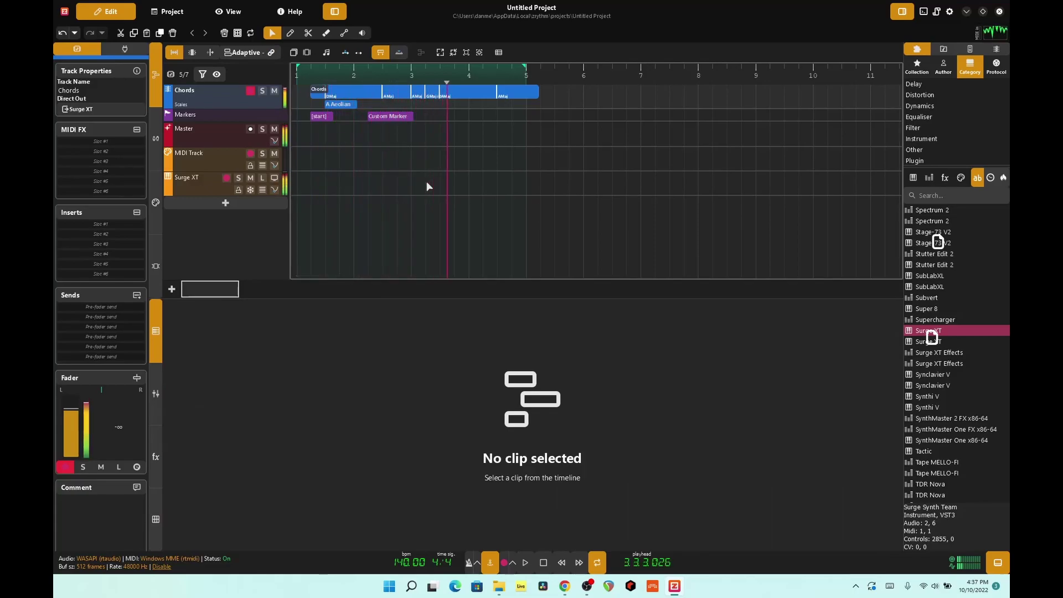
pyautogui.press('space')
# Step: Show the chord region in the editor again and review the Chords track's options without changing its name or routing
pyautogui.doubleClick(226, 89)
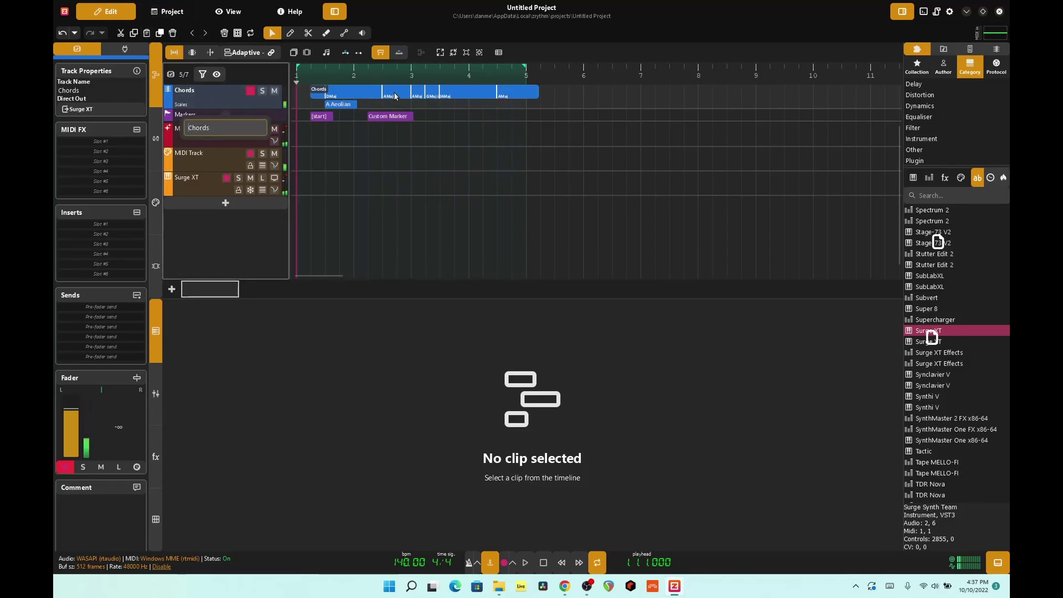
pyautogui.click(347, 98)
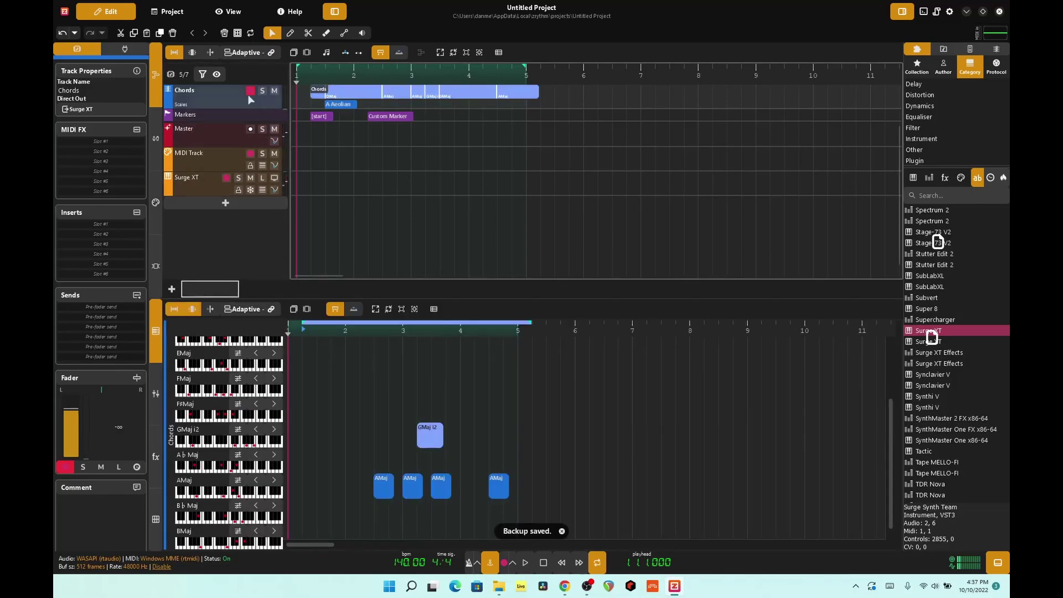
pyautogui.rightClick(218, 99)
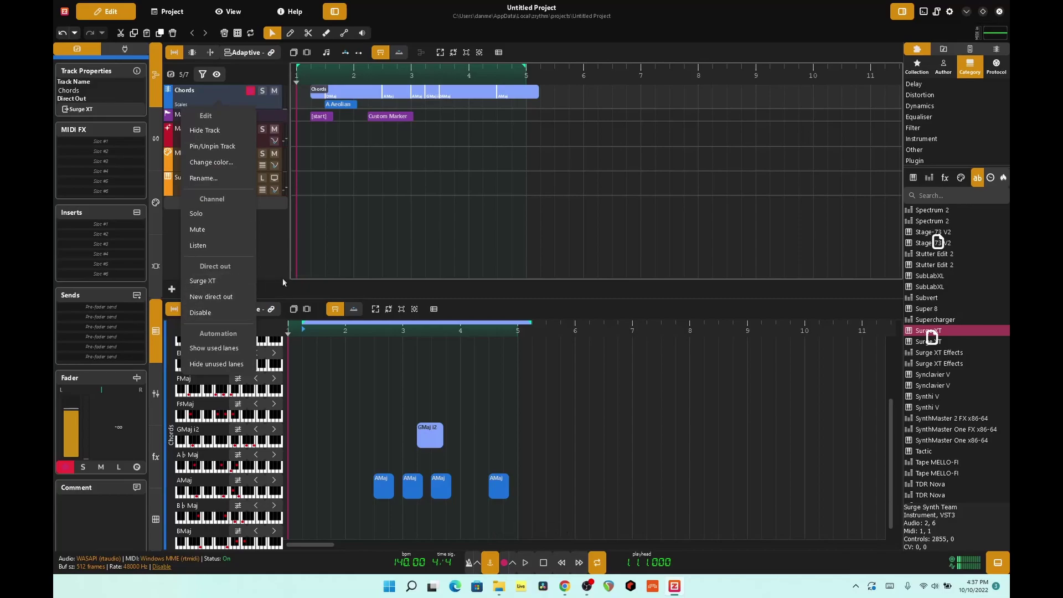
pyautogui.click(455, 108)
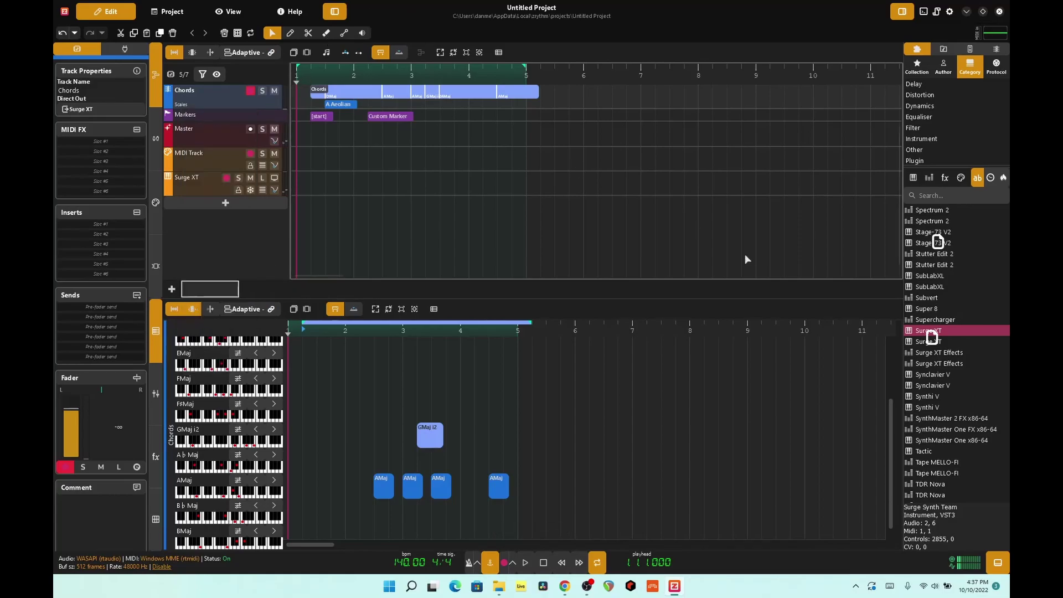
# Step: Add the Stage-73 V2 instrument from the plugin browser as a new track, try a few of its keys and close its window
pyautogui.scroll(5, 952, 292)
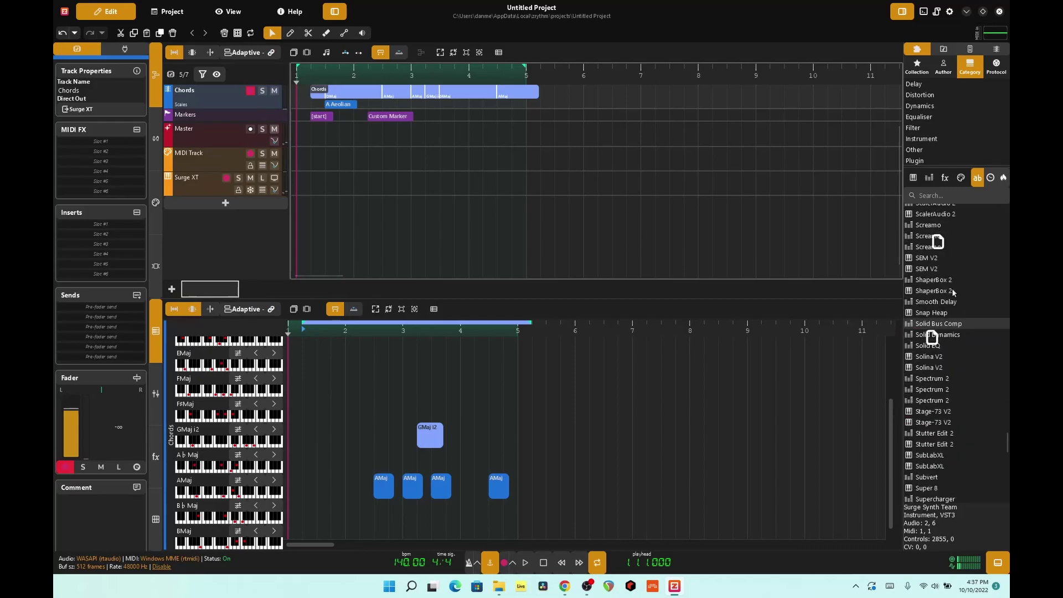
pyautogui.scroll(-1, 952, 359)
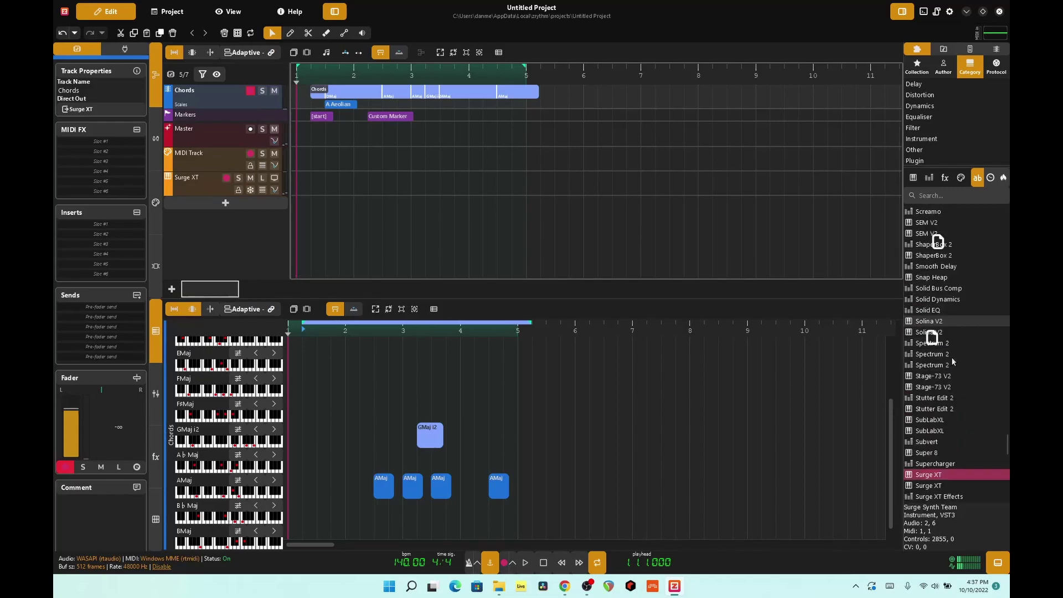
pyautogui.scroll(-2, 951, 356)
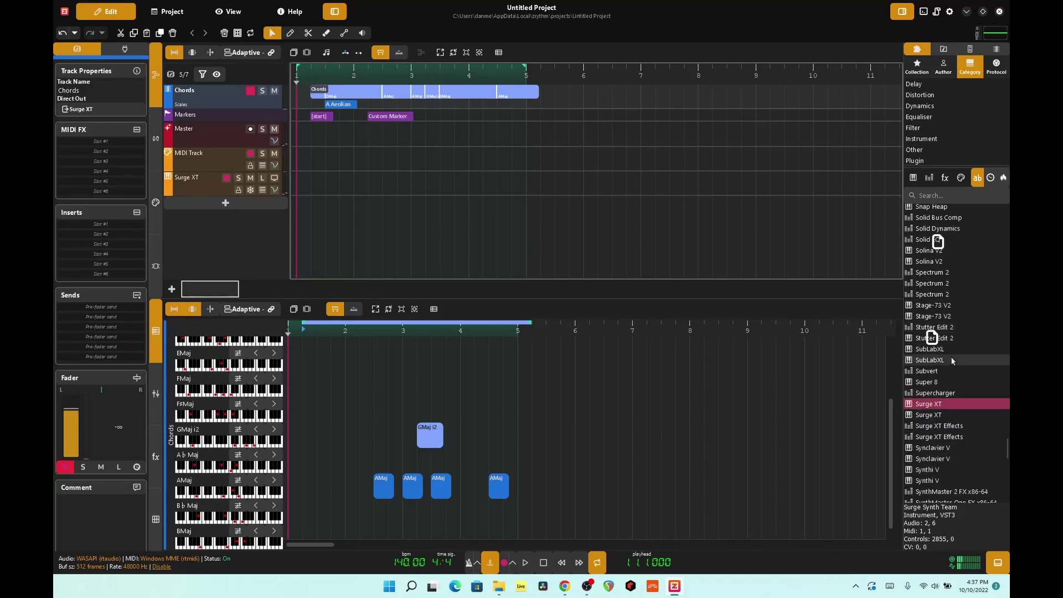
pyautogui.click(931, 305)
pyautogui.rightClick(931, 305)
pyautogui.click(931, 320)
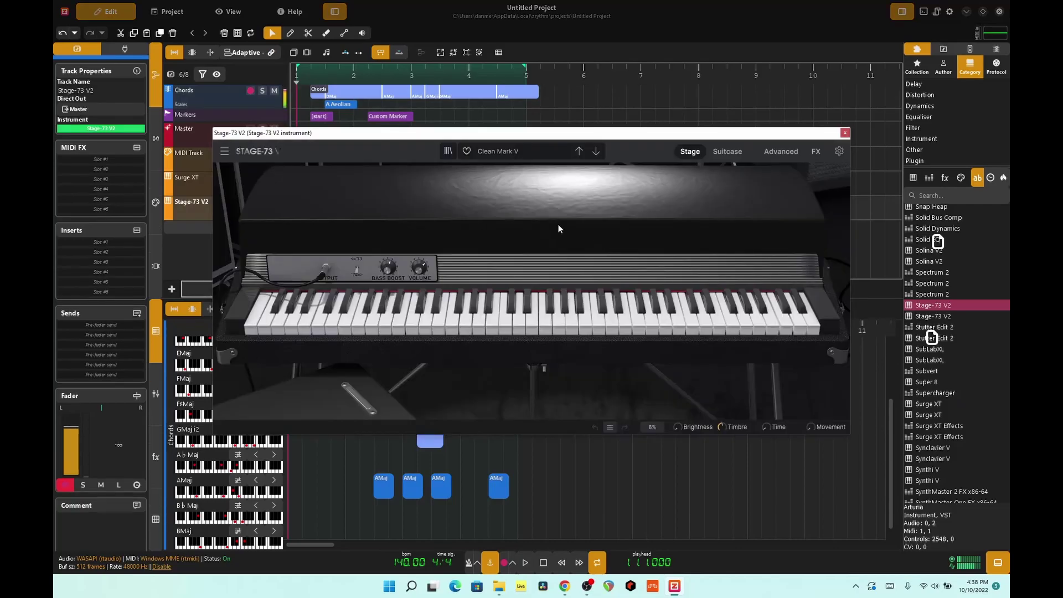
pyautogui.click(514, 317)
pyautogui.click(546, 321)
pyautogui.click(844, 134)
# Step: Route the Chords track's direct output to Stage-73 V2 and play the arrangement
pyautogui.rightClick(222, 106)
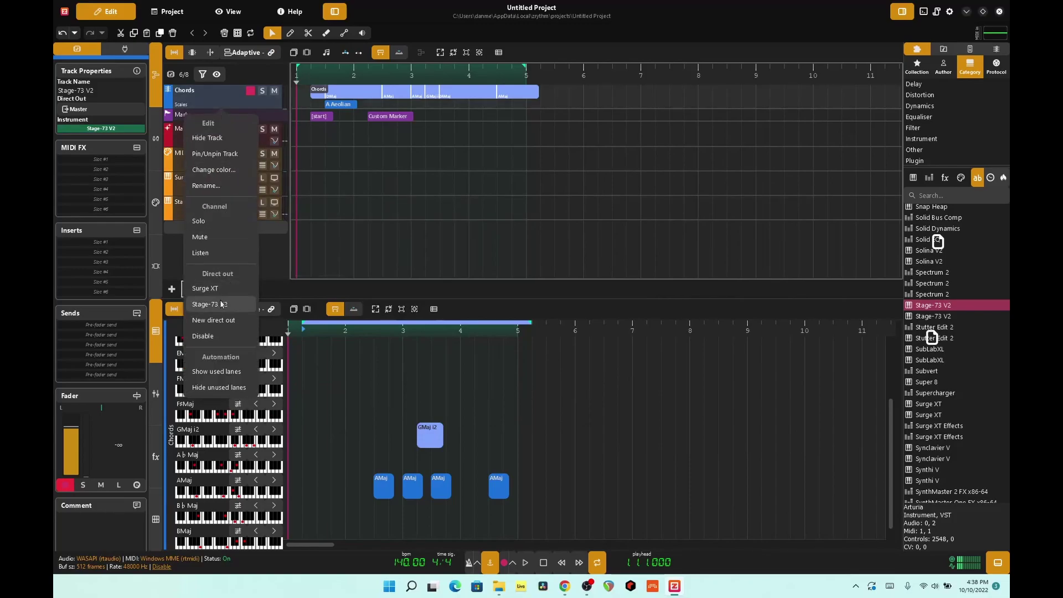
pyautogui.click(221, 304)
pyautogui.press('space')
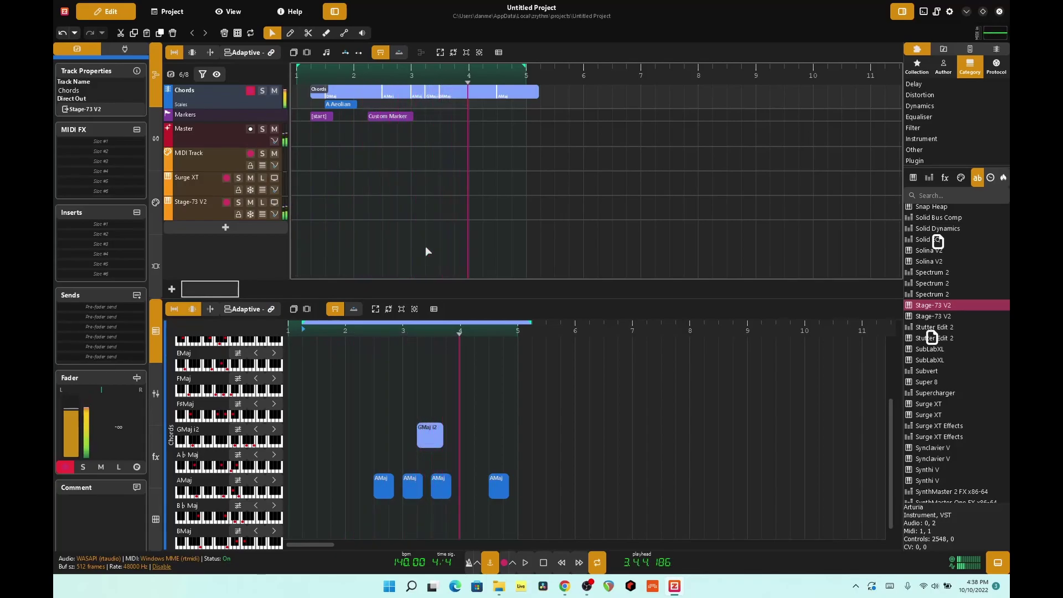
pyautogui.press('space')
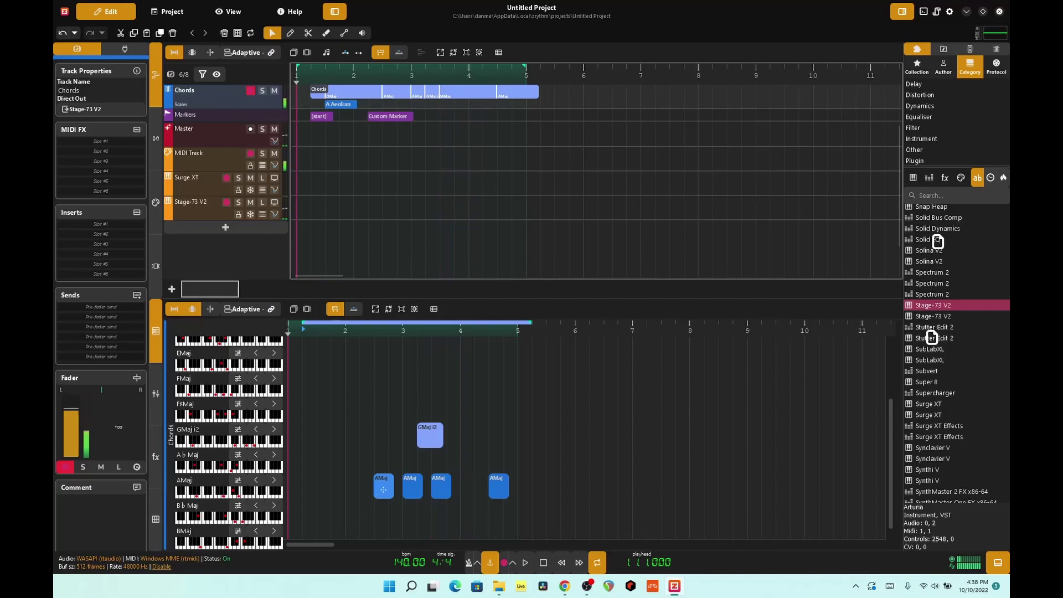
# Step: Move the first A major chord back into bar 1, add a G major chord right after it and play the result
pyautogui.moveTo(383, 490); pyautogui.dragTo(326, 490)
pyautogui.doubleClick(332, 424)
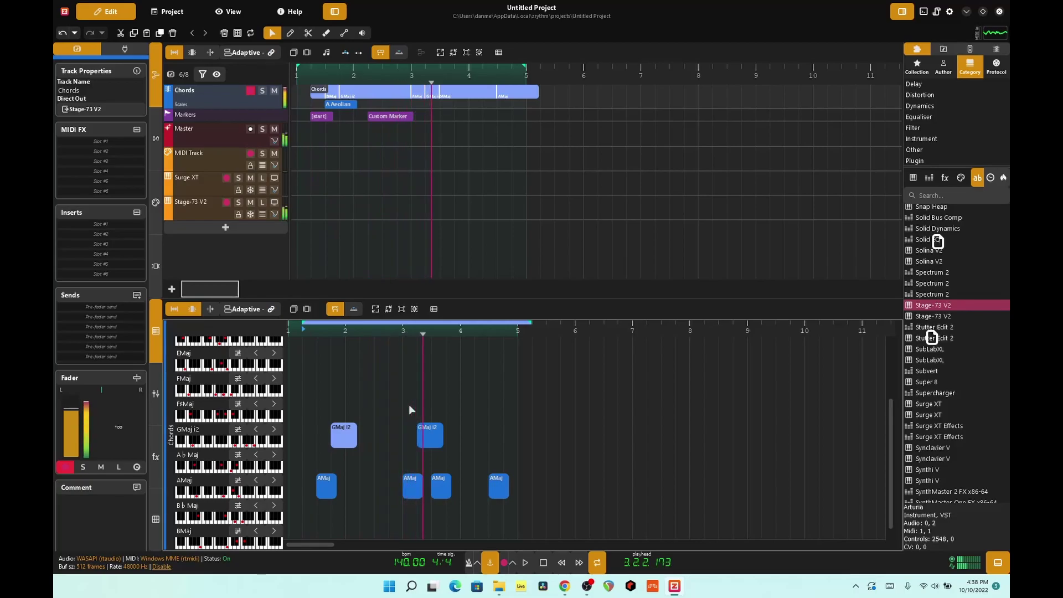
pyautogui.press('space')
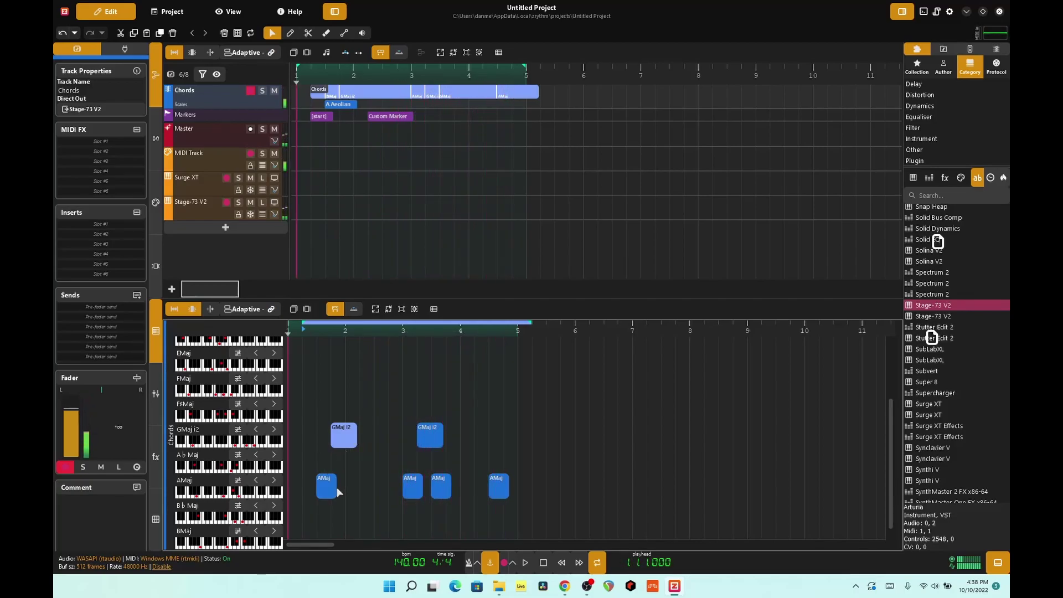
# Step: Nudge the first A major and G major chords later, duplicate the G major, add an F♯ major chord after it and play the progression
pyautogui.moveTo(332, 488)
pyautogui.mouseDown()
pyautogui.moveTo(322, 483)
pyautogui.moveTo(338, 488)
pyautogui.mouseUp()
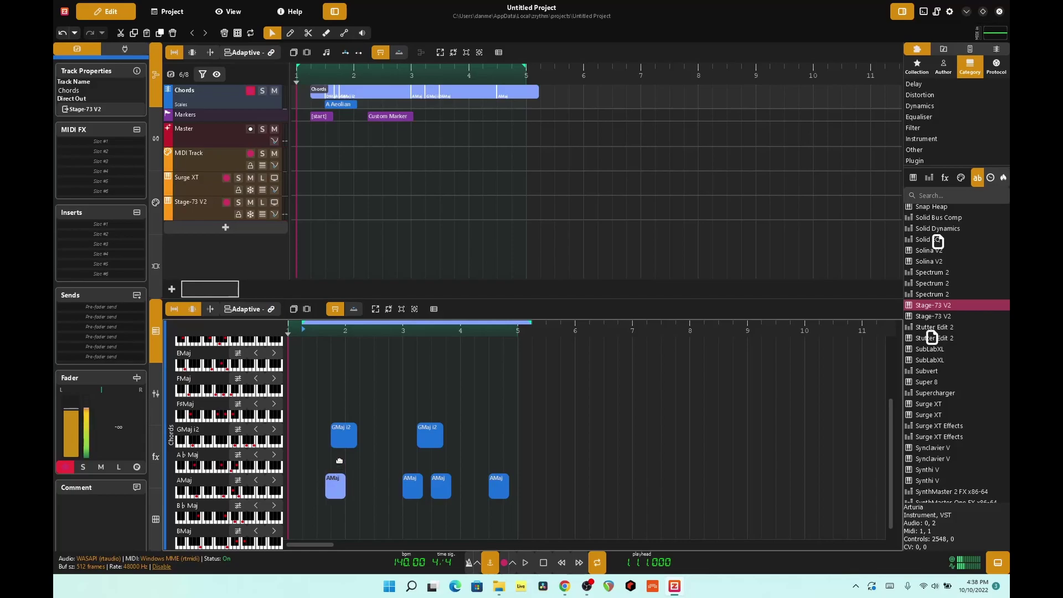
pyautogui.moveTo(340, 430); pyautogui.dragTo(345, 431)
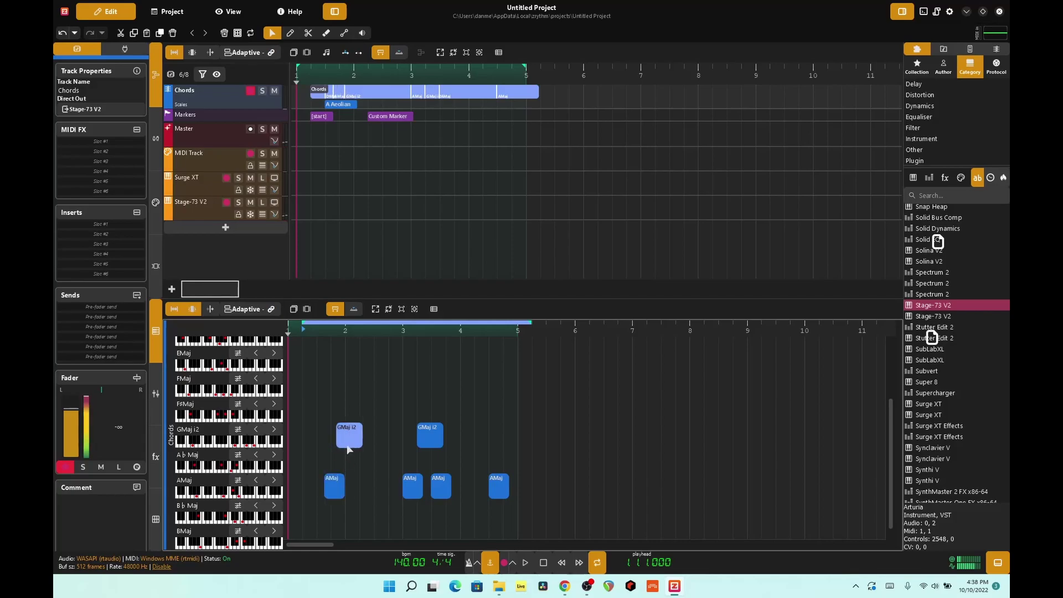
pyautogui.hotkey('ctrl', 'd')
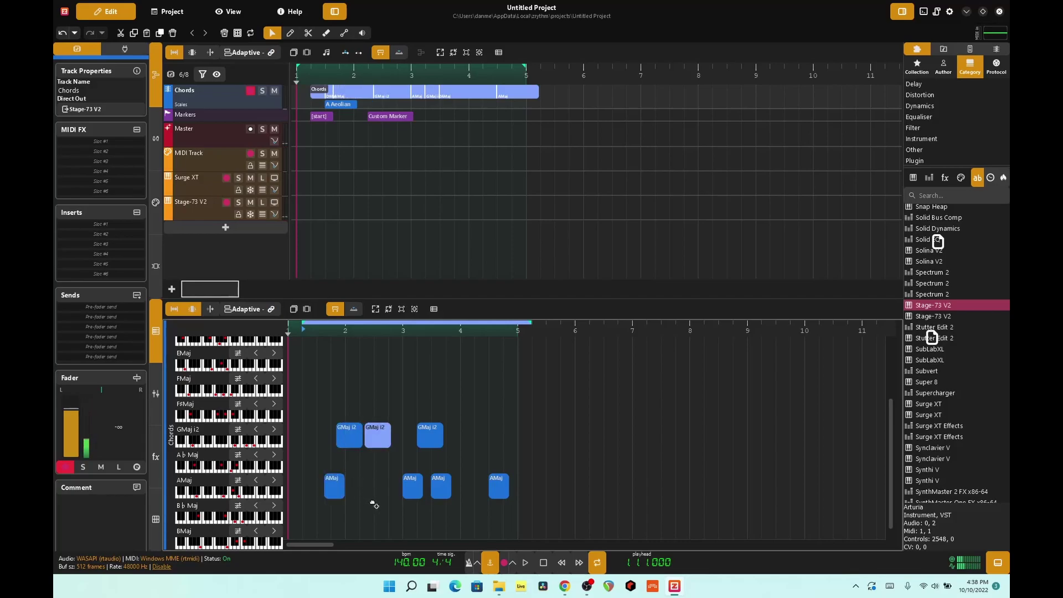
pyautogui.moveTo(380, 424); pyautogui.dragTo(394, 409)
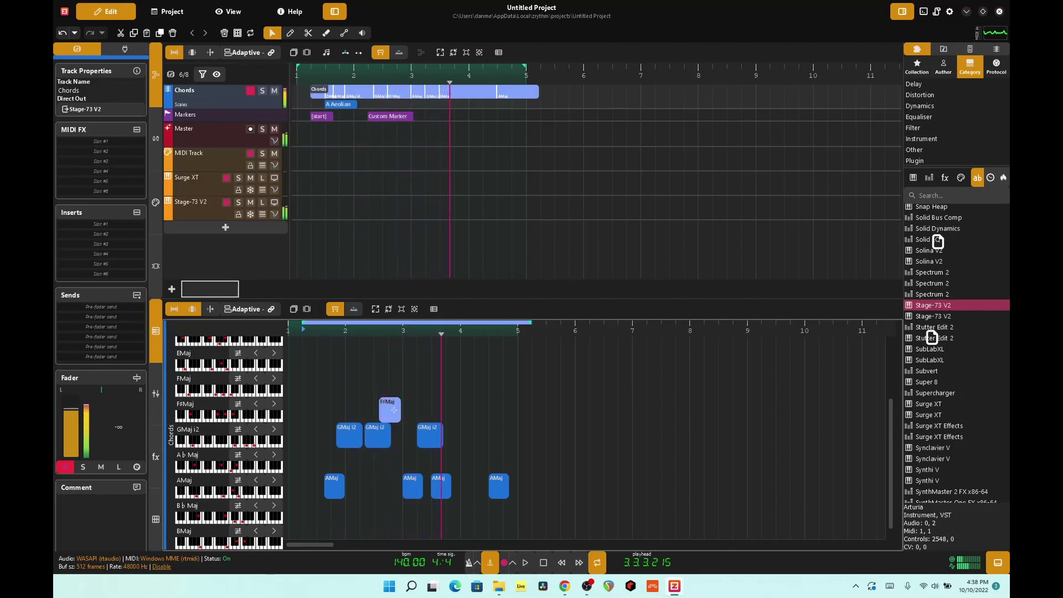
pyautogui.press('space')
# Step: Create a region on the Surge XT track in bar 1 and stretch it to about the middle of bar 4
pyautogui.doubleClick(316, 187)
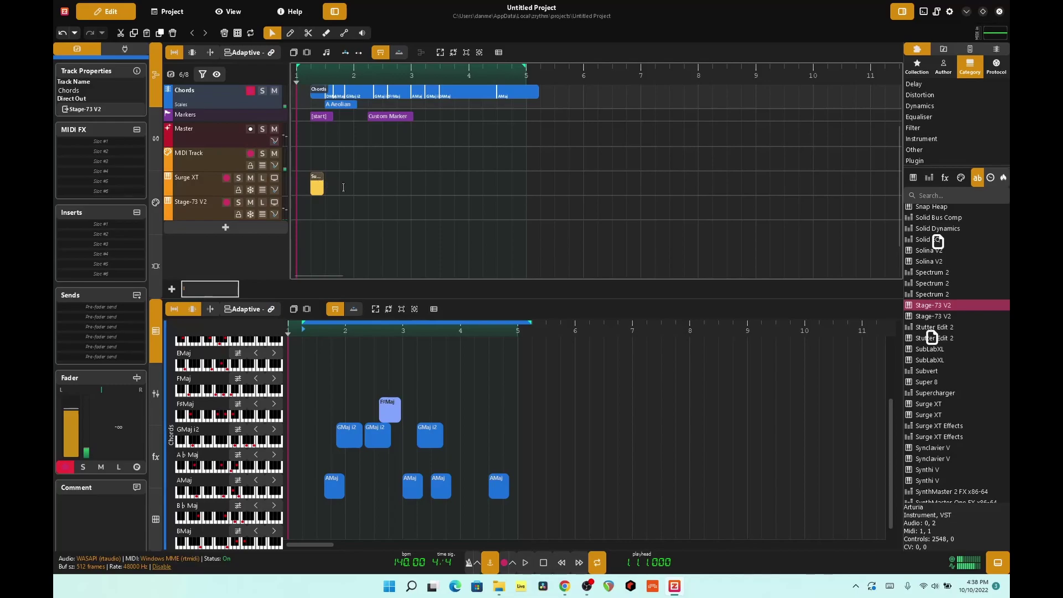
pyautogui.click(321, 187)
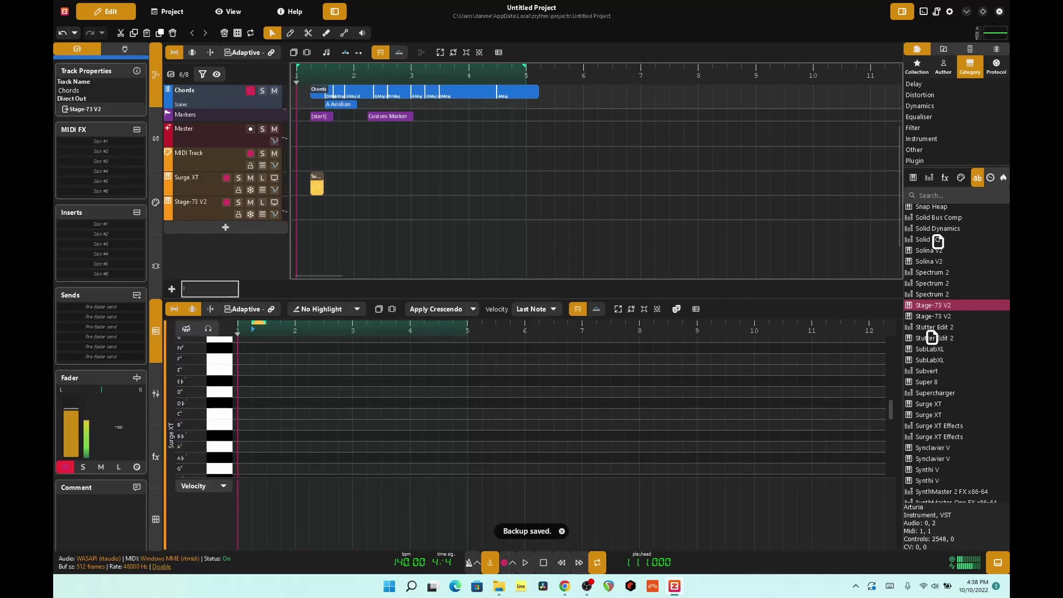
pyautogui.moveTo(323, 189)
pyautogui.mouseDown()
pyautogui.moveTo(381, 191)
pyautogui.moveTo(323, 192)
pyautogui.mouseUp()
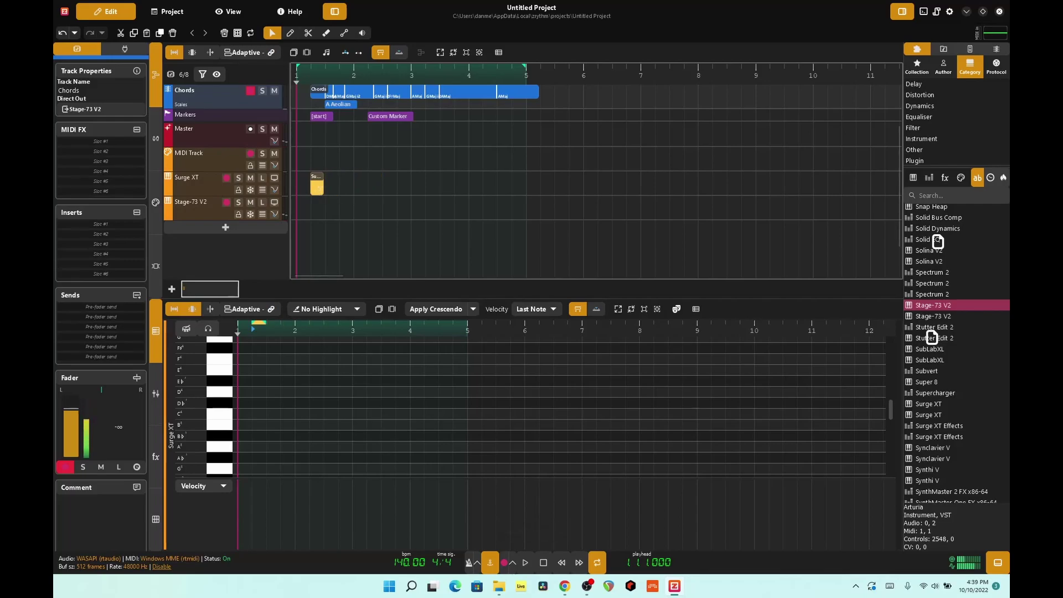
pyautogui.moveTo(330, 189); pyautogui.dragTo(503, 195)
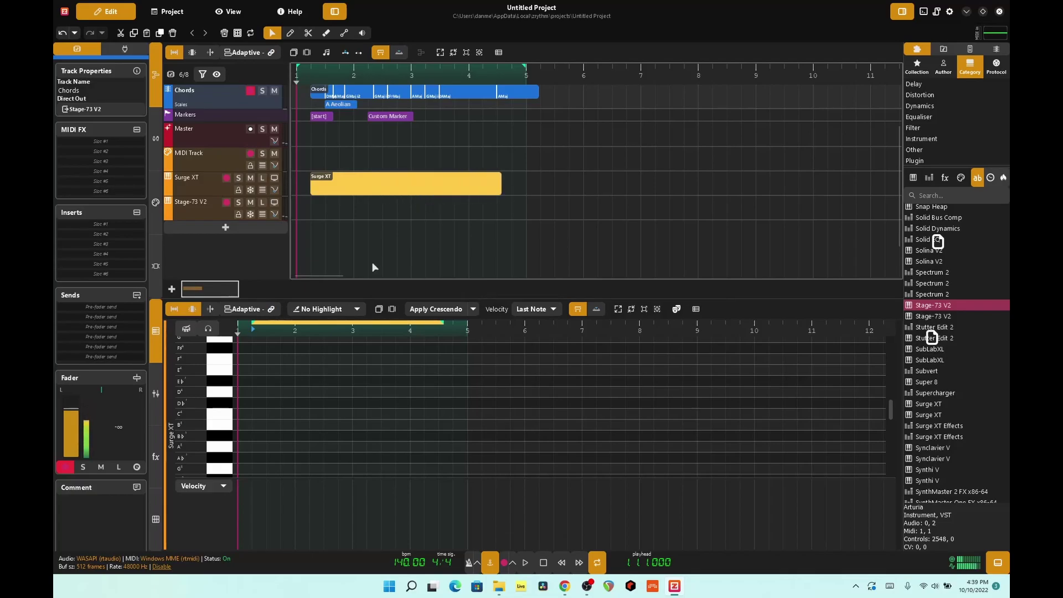
# Step: Draw two separate D notes plus a stacked E♭ and E in the Surge XT region and play them with the chords
pyautogui.click(271, 391)
pyautogui.click(340, 391)
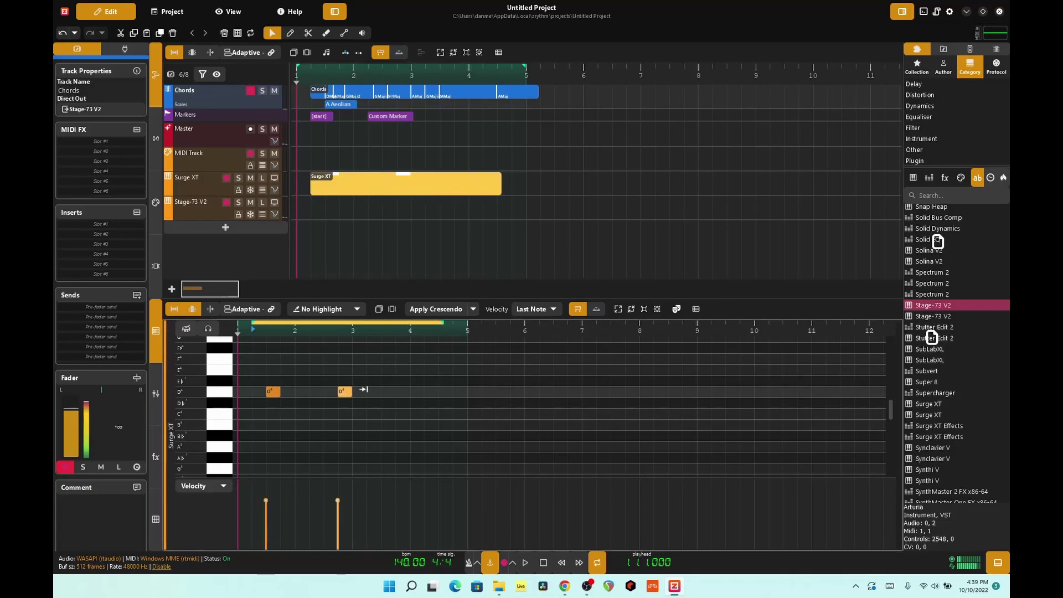
pyautogui.click(400, 381)
pyautogui.click(402, 369)
pyautogui.press('space')
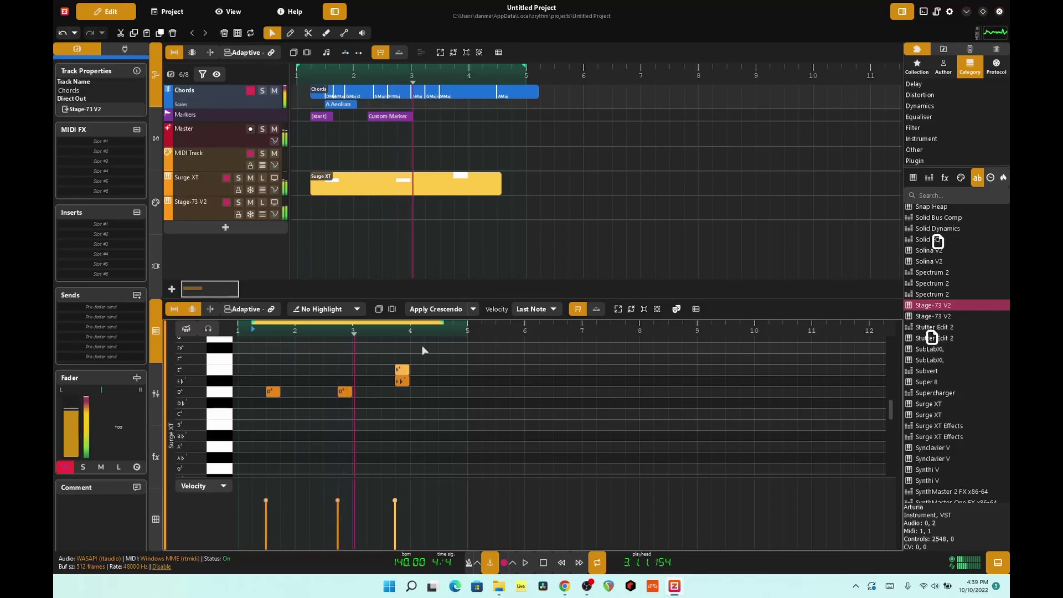
pyautogui.press('space')
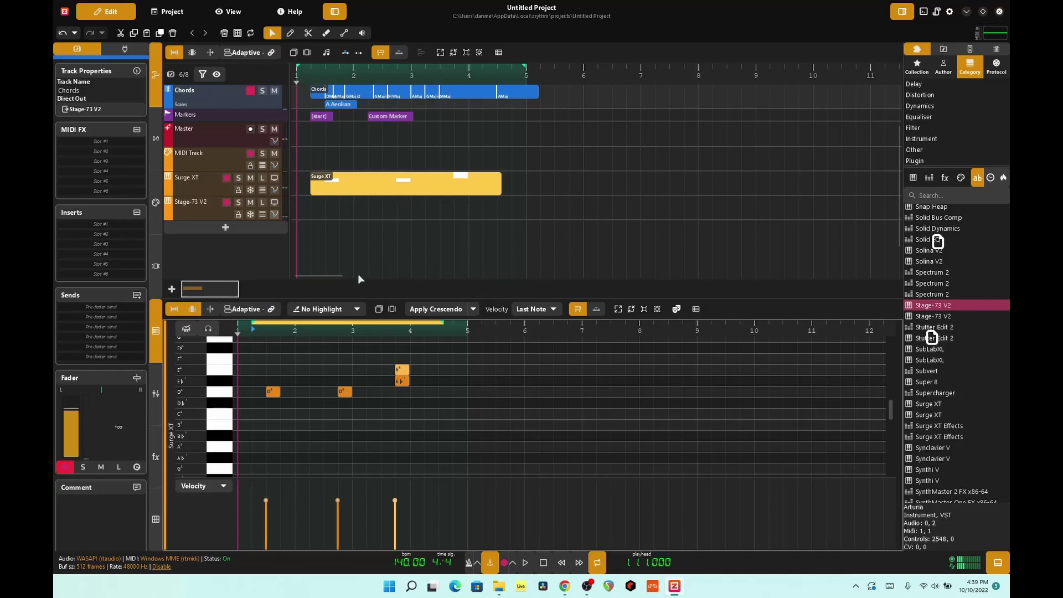
# Step: Try to add the VST3 ValhallaSupermassive effect to the first insert slot of the Stage-73 V2 track
pyautogui.click(189, 204)
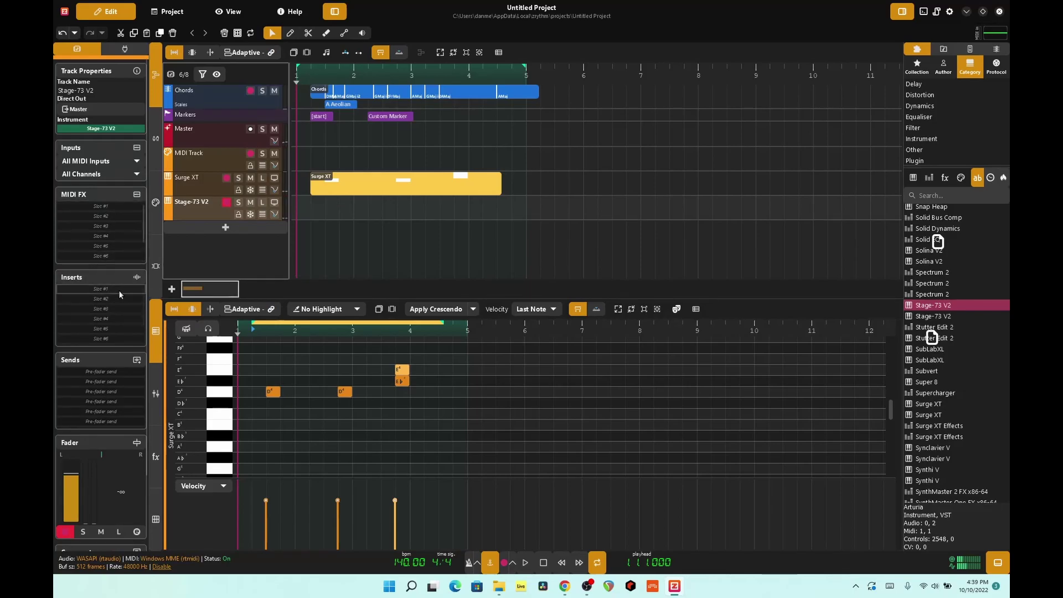
pyautogui.scroll(-9, 983, 401)
pyautogui.scroll(-3, 983, 401)
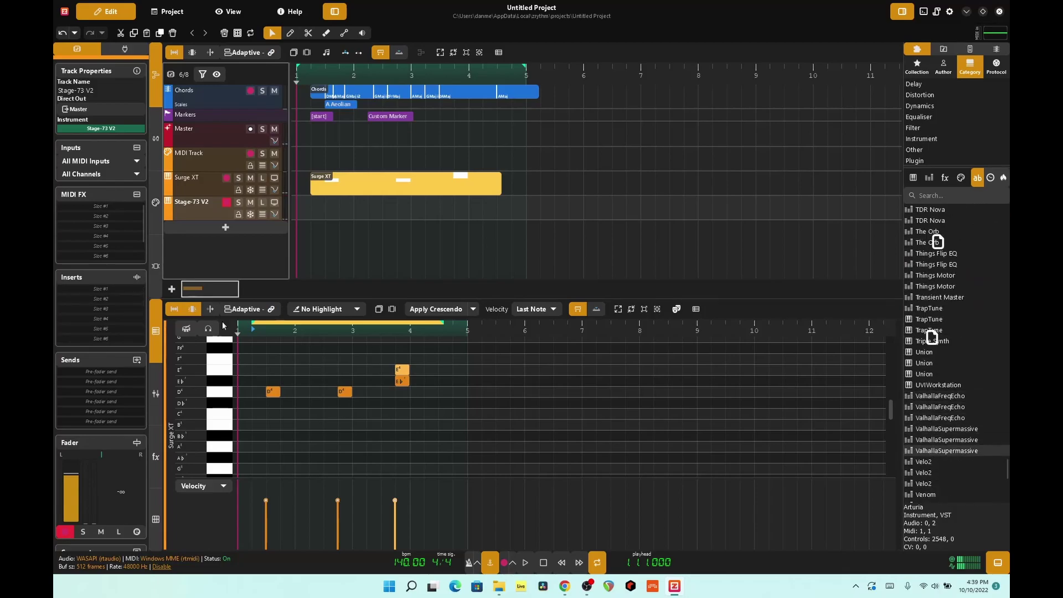
pyautogui.click(918, 450)
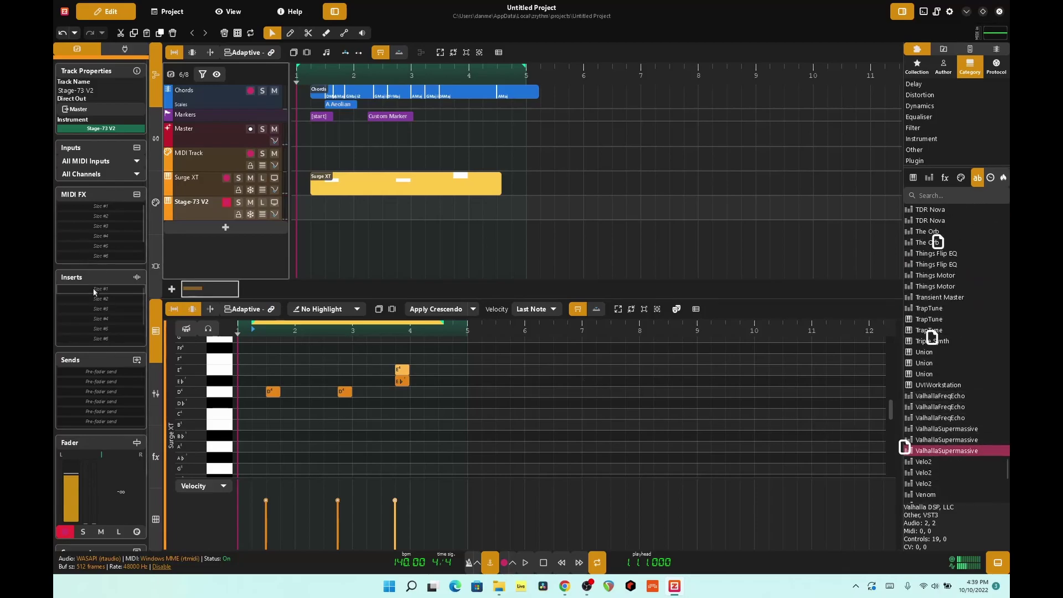
pyautogui.rightClick(933, 452)
pyautogui.moveTo(933, 452); pyautogui.dragTo(91, 292)
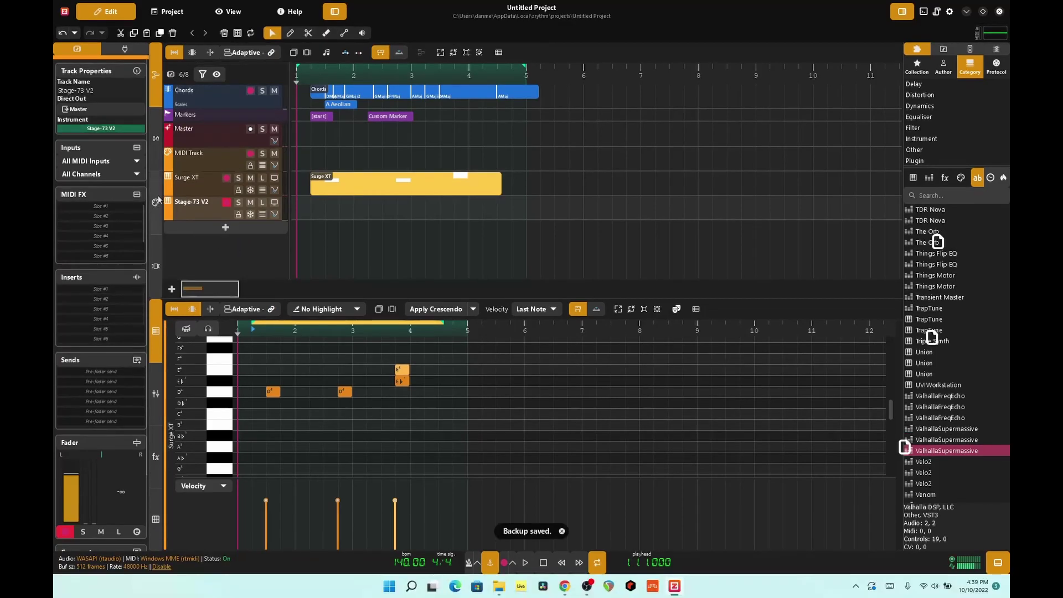
# Step: Review the Stage-73 V2 track's MIDI channel choices and its plugin properties, leaving the settings as they are
pyautogui.click(136, 181)
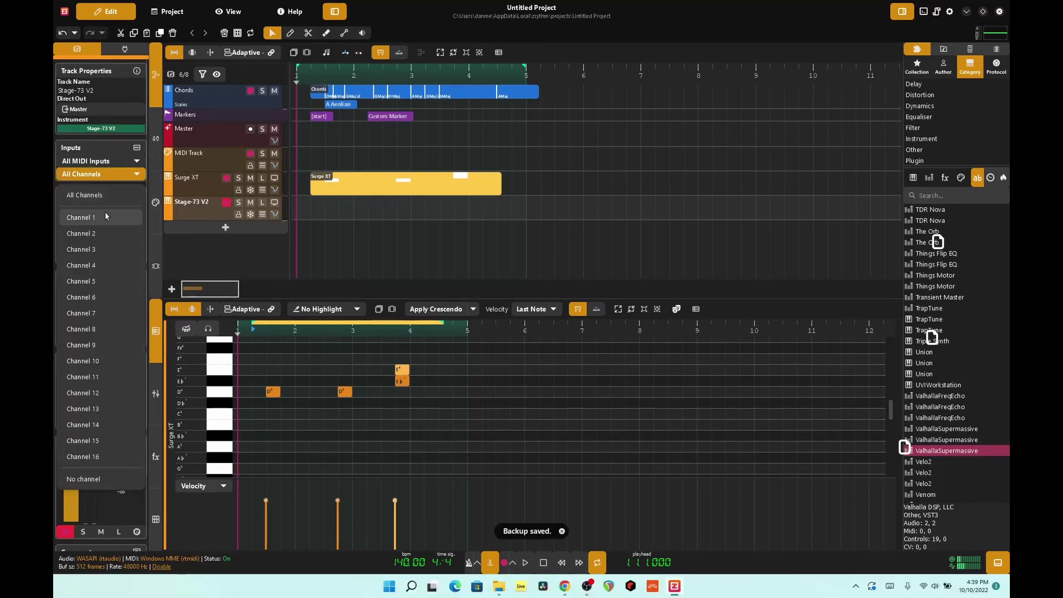
pyautogui.click(124, 160)
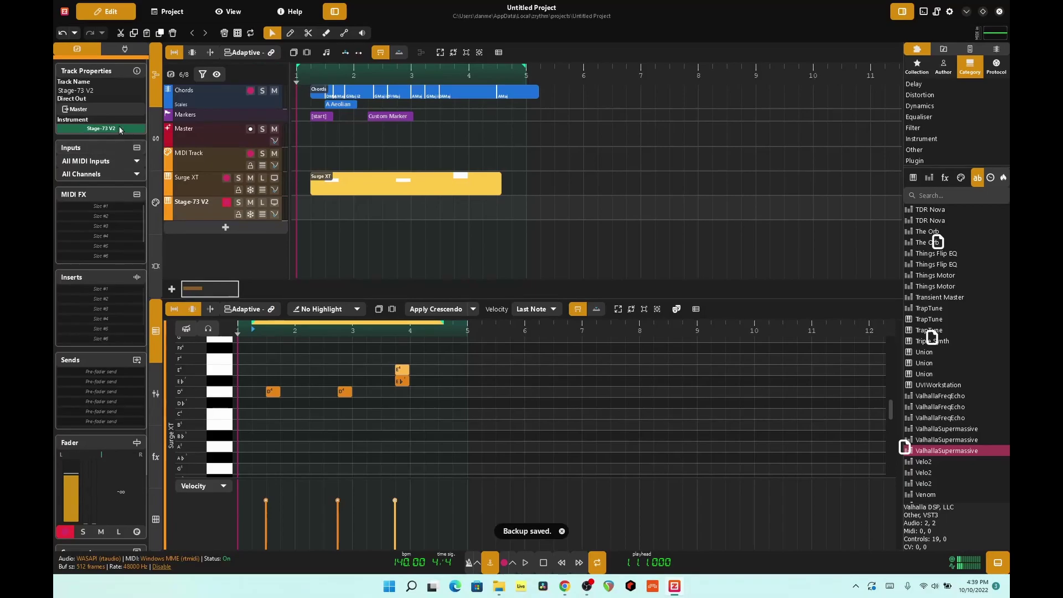
pyautogui.click(113, 51)
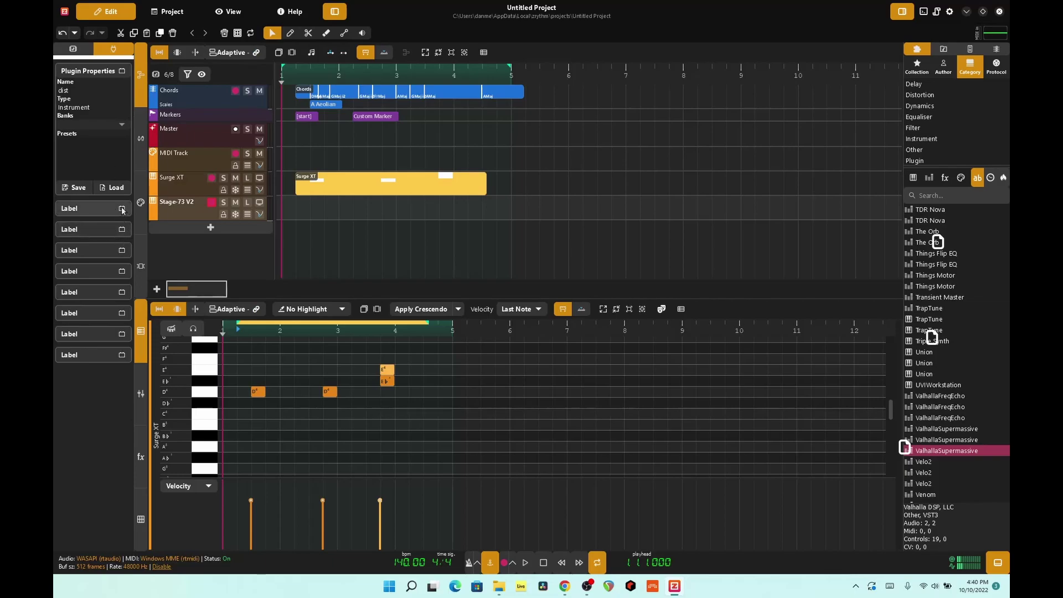
pyautogui.click(72, 49)
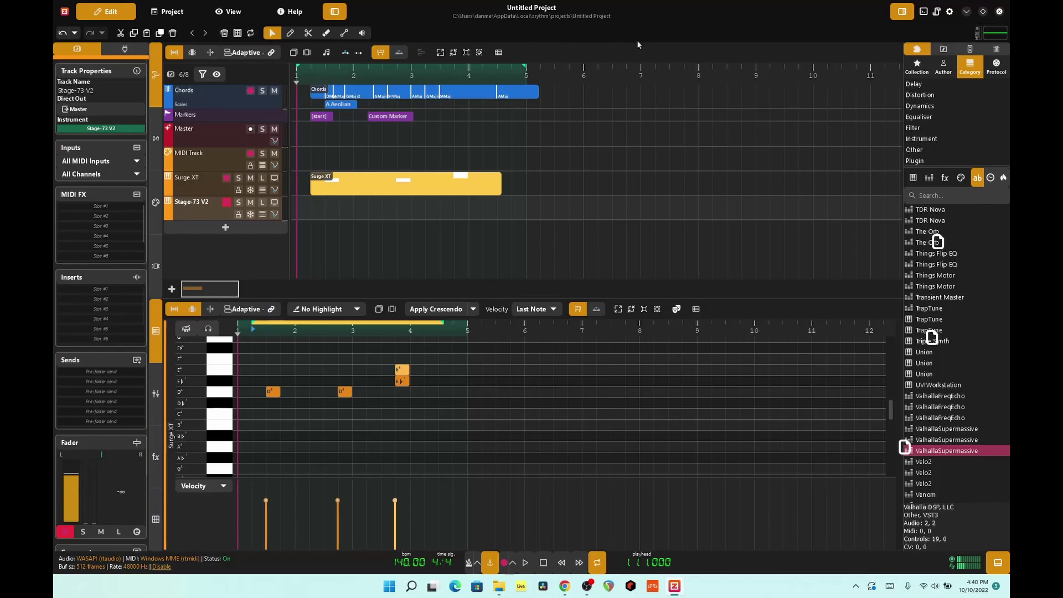
# Step: View the application's log file and the scripting interface, closing each one again
pyautogui.click(936, 11)
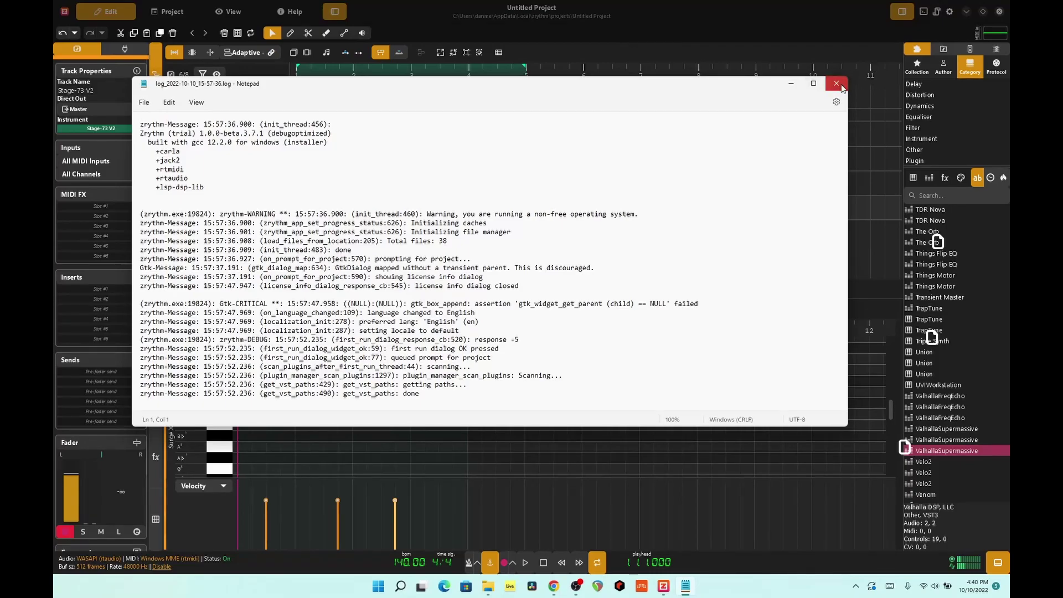
pyautogui.click(836, 83)
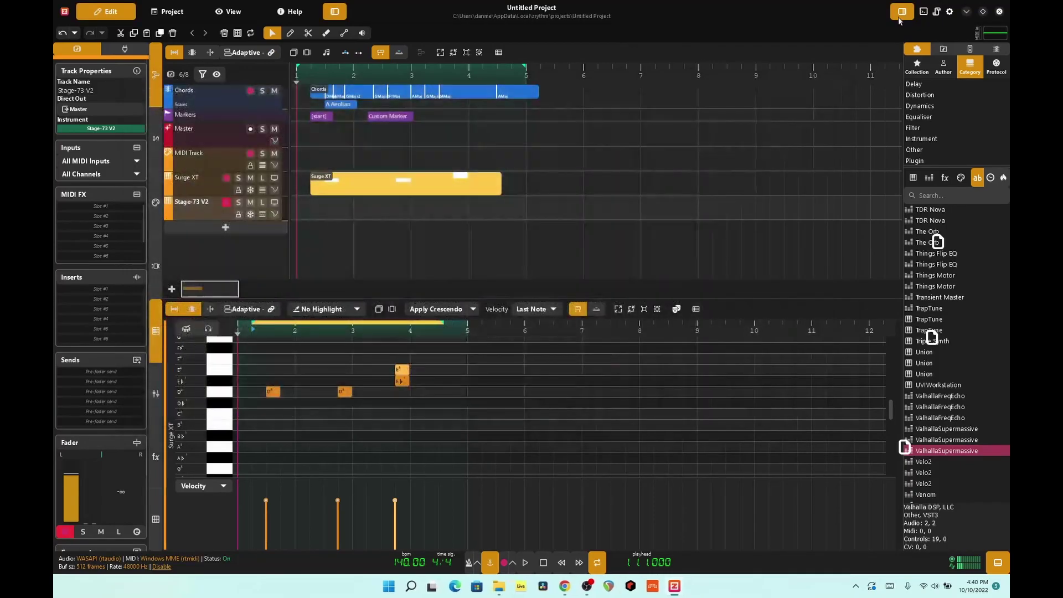
pyautogui.click(923, 12)
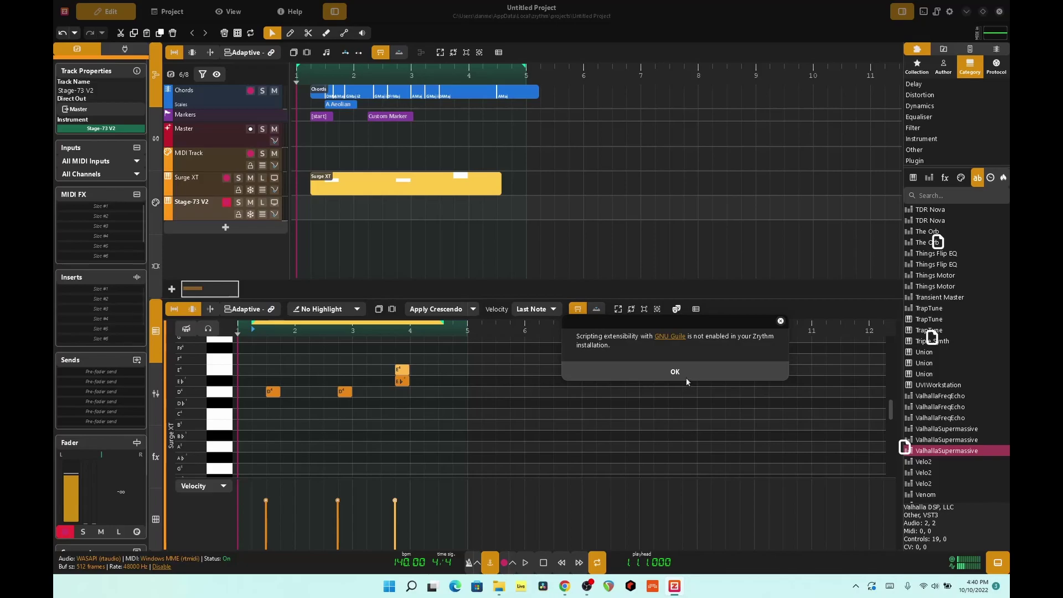
pyautogui.click(686, 375)
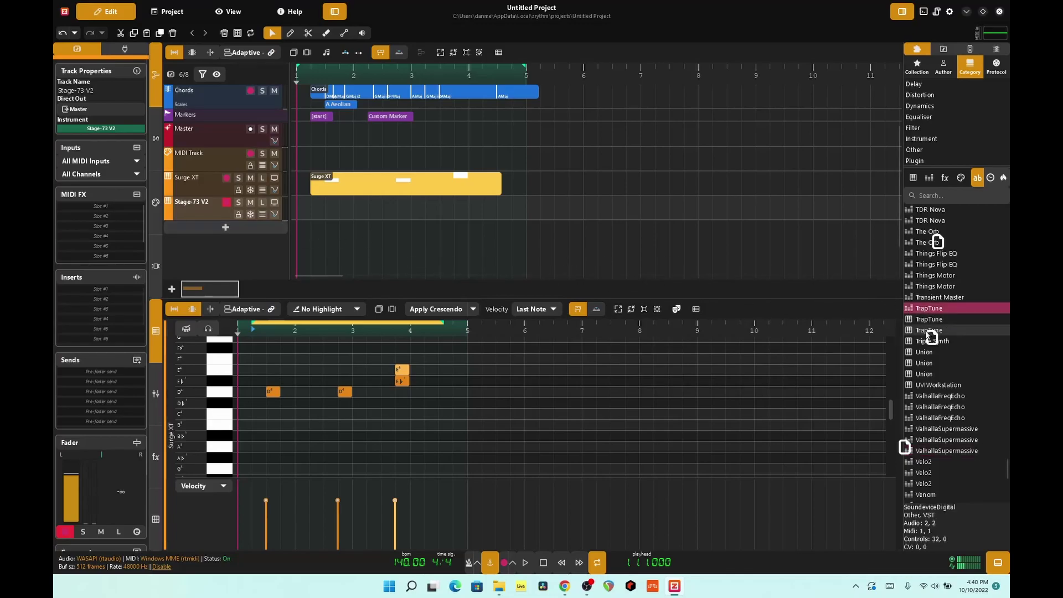
# Step: Browse the plugin list between TrapTune and Triple Synth, and filter the list by the fx type
pyautogui.press('Down')
pyautogui.press('Down')
pyautogui.press('Down')
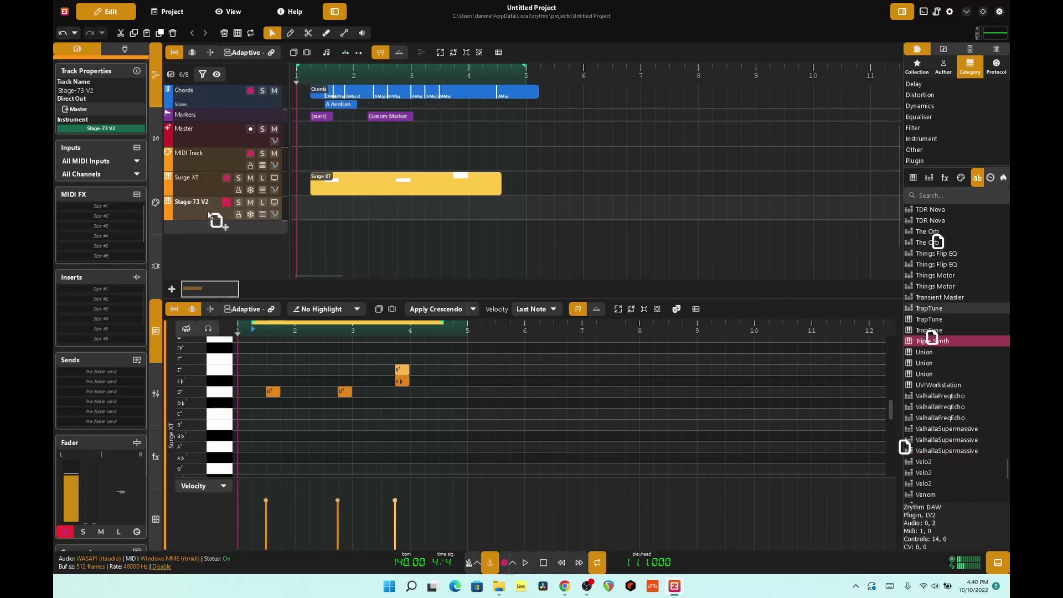
pyautogui.press('Up')
pyautogui.press('Up')
pyautogui.press('Up')
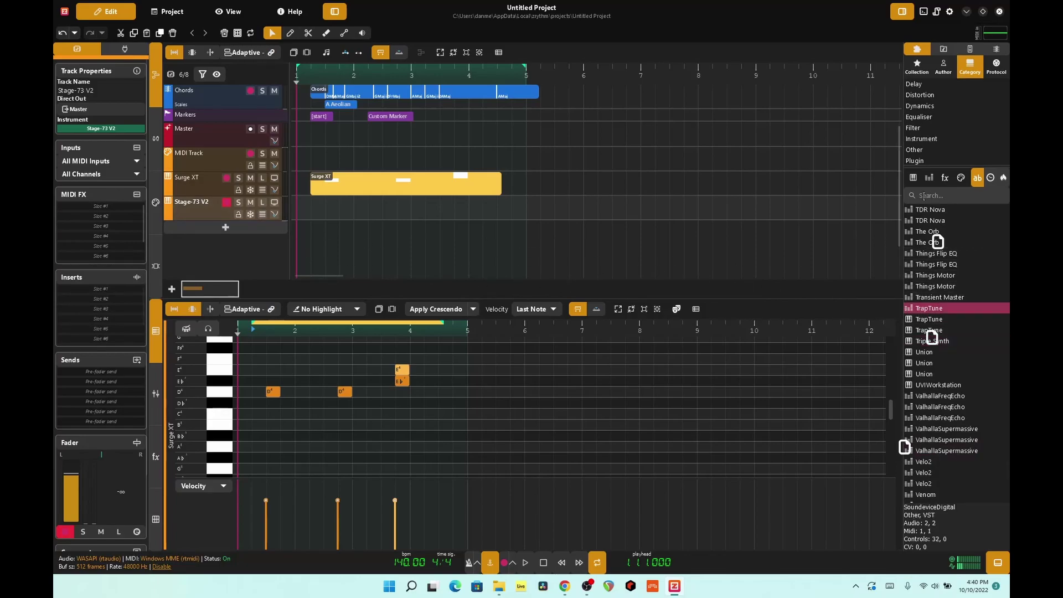
pyautogui.click(943, 178)
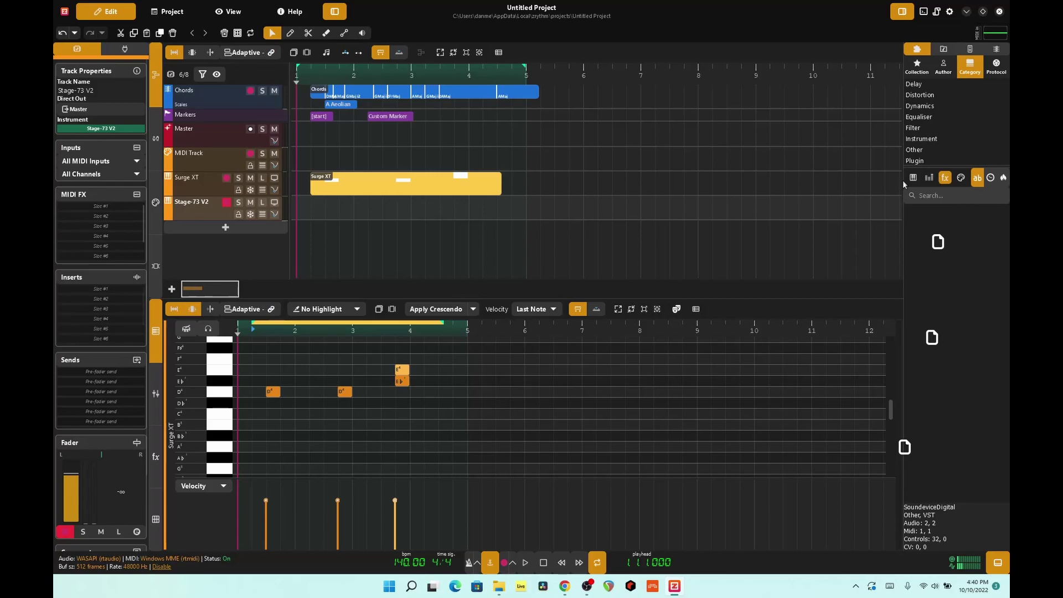
# Step: Compare the plugin list under the different plugin-type filters, finishing on the instrument filter
pyautogui.click(928, 178)
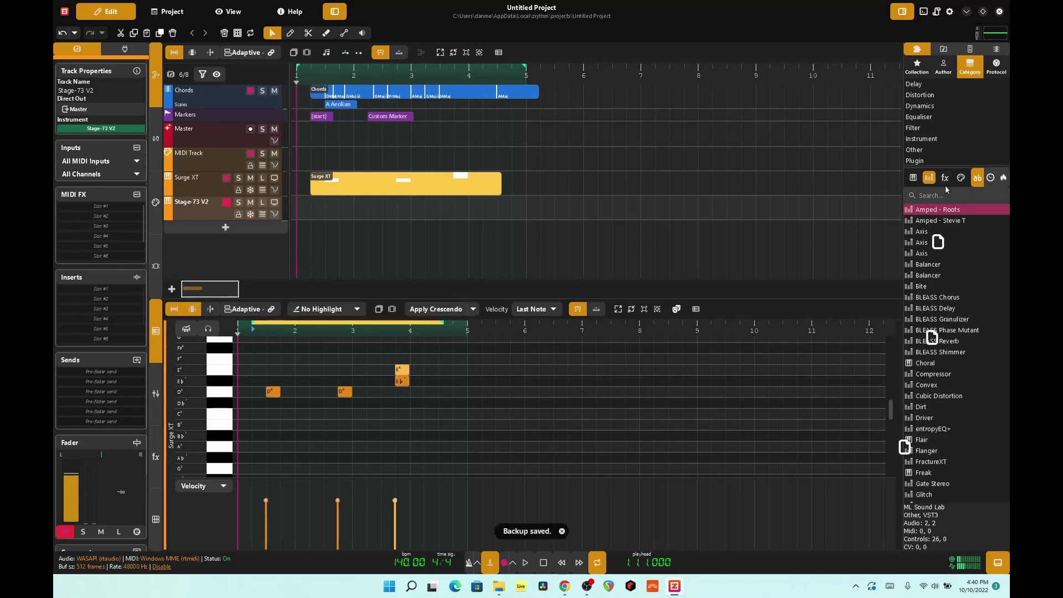
pyautogui.click(960, 178)
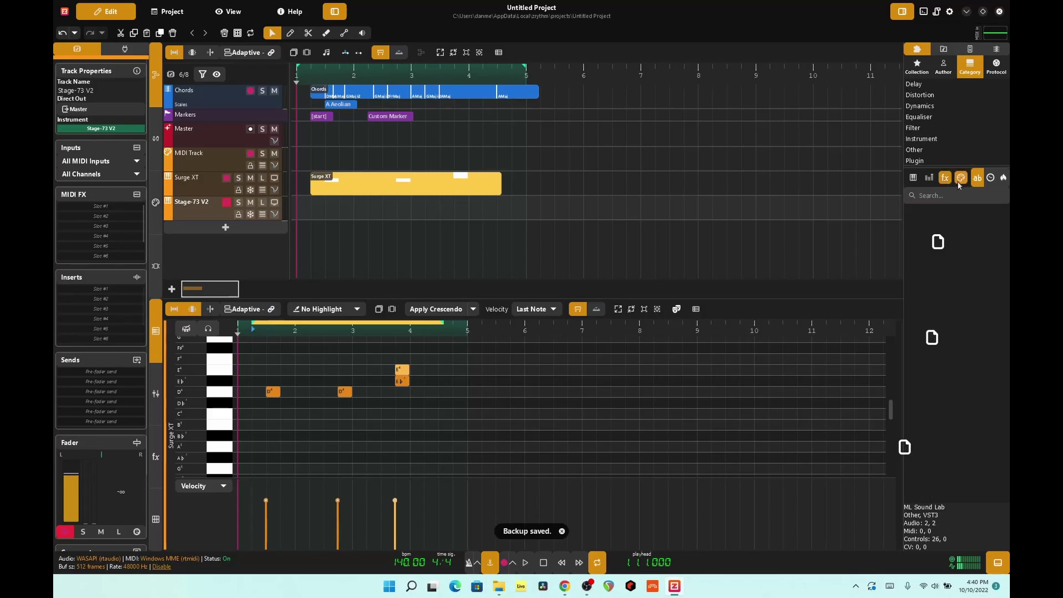
pyautogui.scroll(-5, 966, 282)
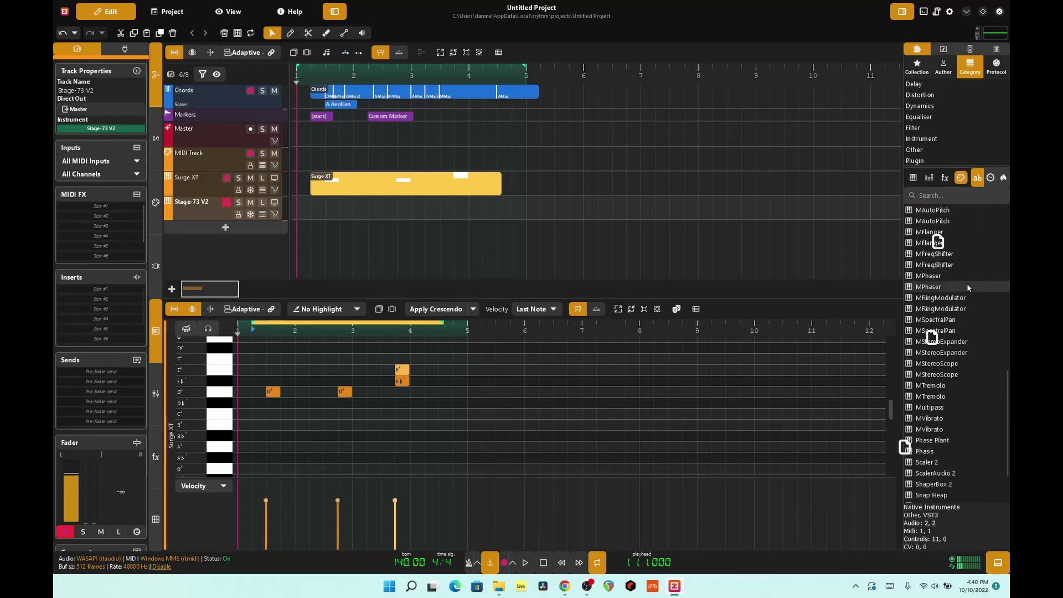
pyautogui.scroll(5, 967, 282)
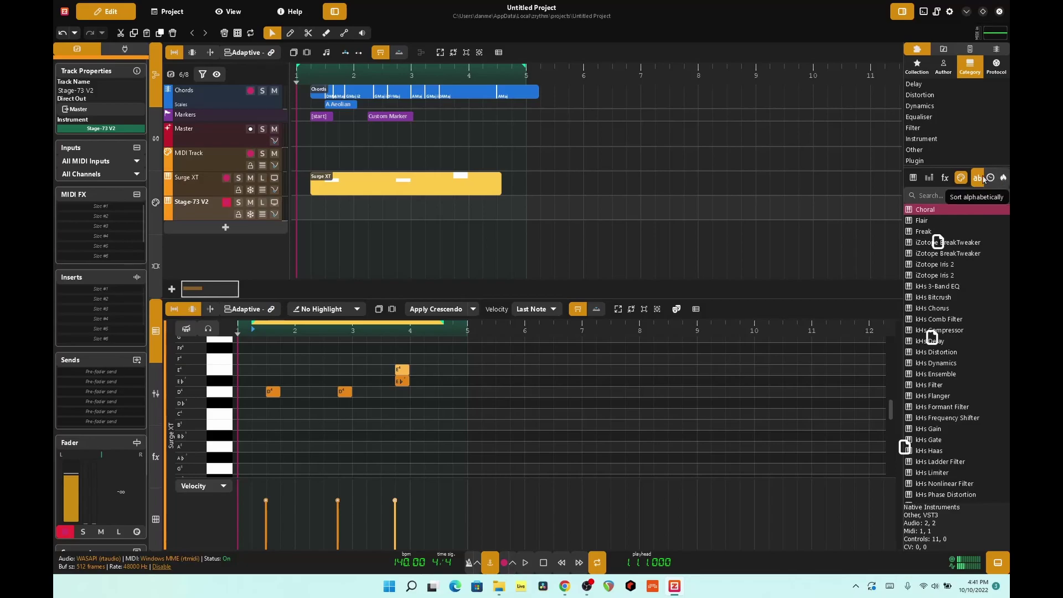
pyautogui.click(941, 178)
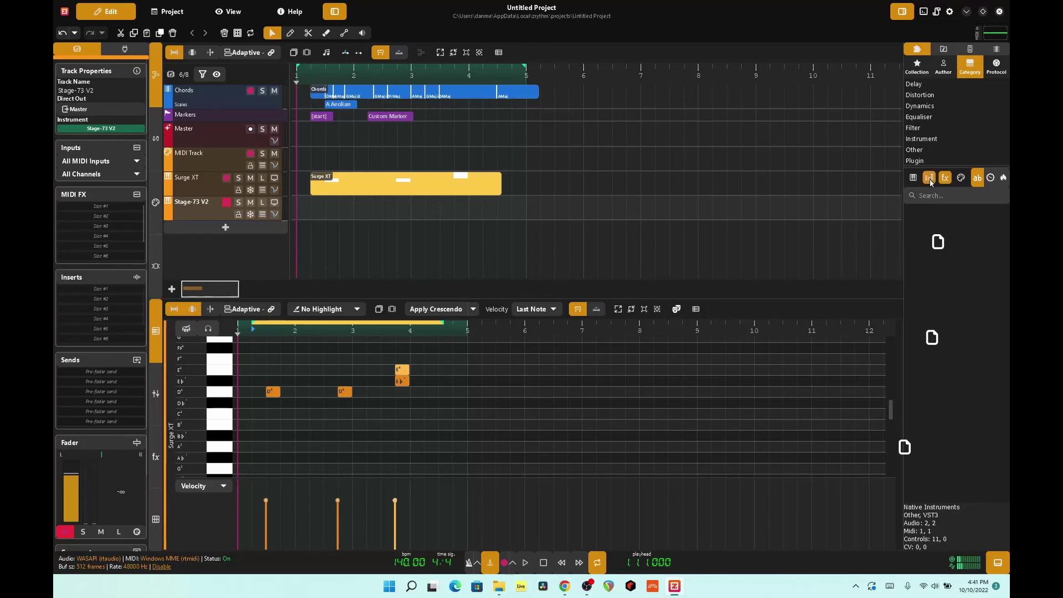
pyautogui.click(913, 178)
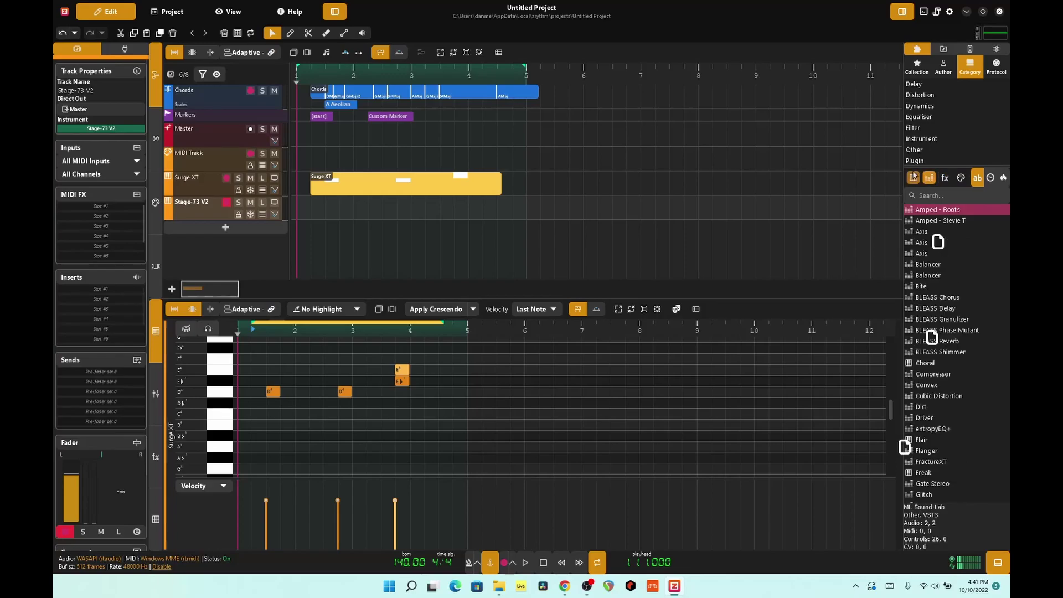
# Step: Filter the plugins by category, trying Dynamics and Equaliser before Delay, and open the plugin collections
pyautogui.click(919, 107)
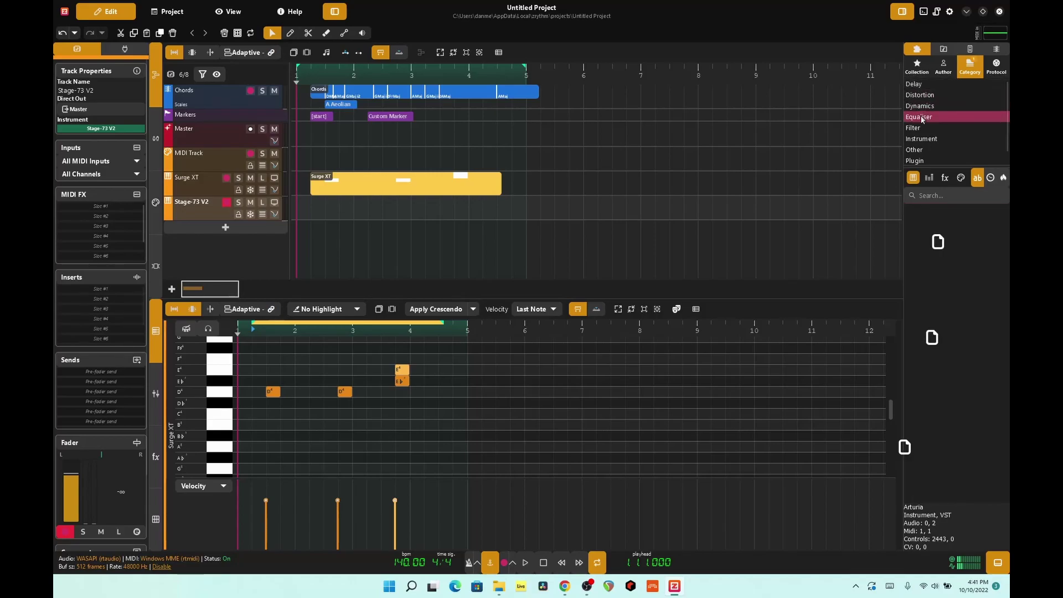
pyautogui.click(916, 85)
pyautogui.click(913, 71)
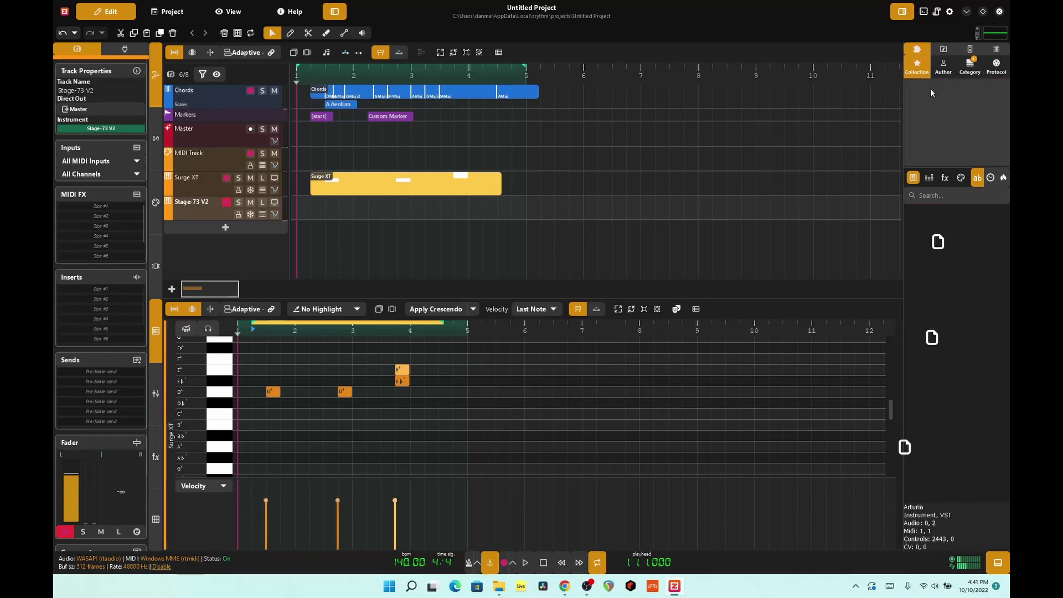
# Step: View the file browser and the monitor section, and open the chord preset packs
pyautogui.click(952, 49)
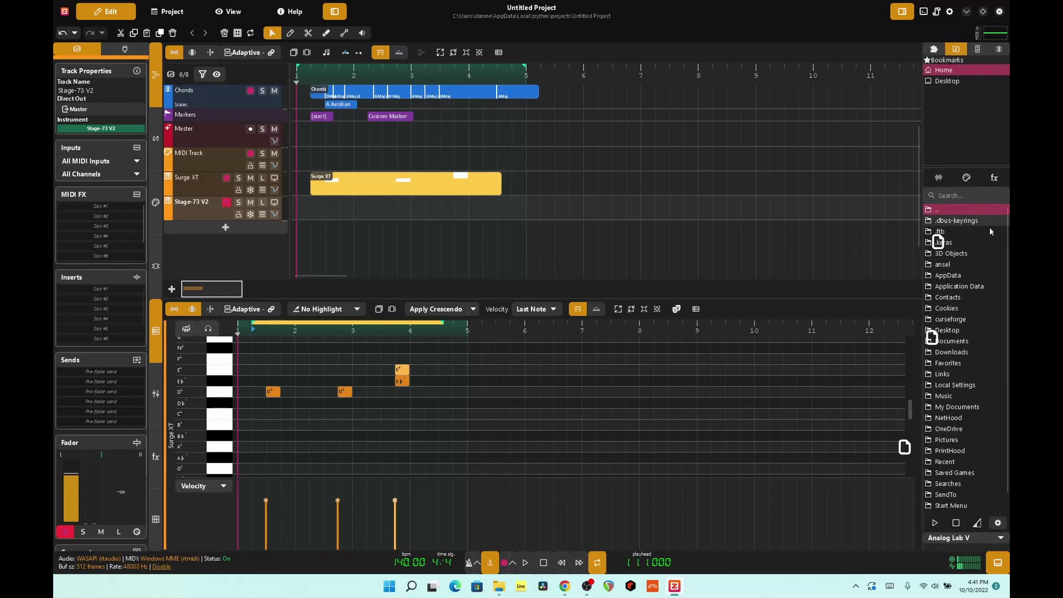
pyautogui.click(976, 51)
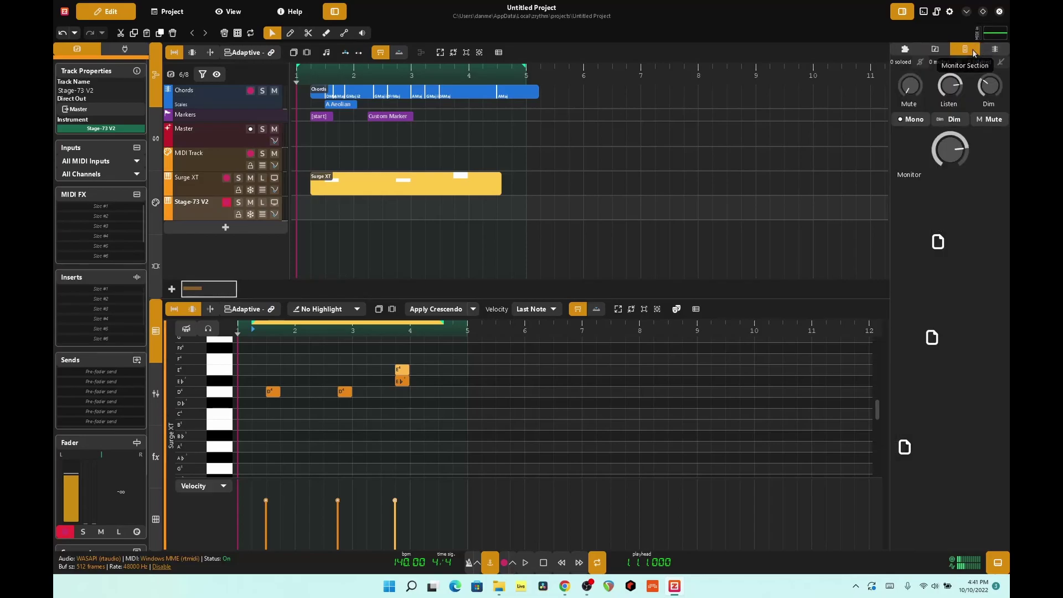
pyautogui.click(987, 52)
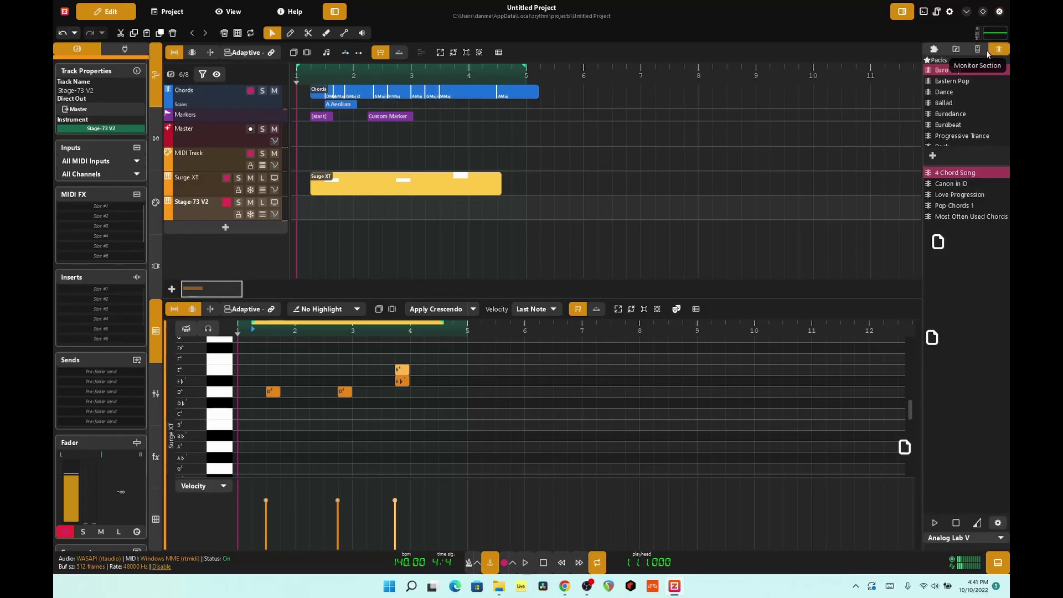
# Step: Look through the Eastern Pop chord pack and load the Blue preset from the Eurodance pack
pyautogui.click(969, 82)
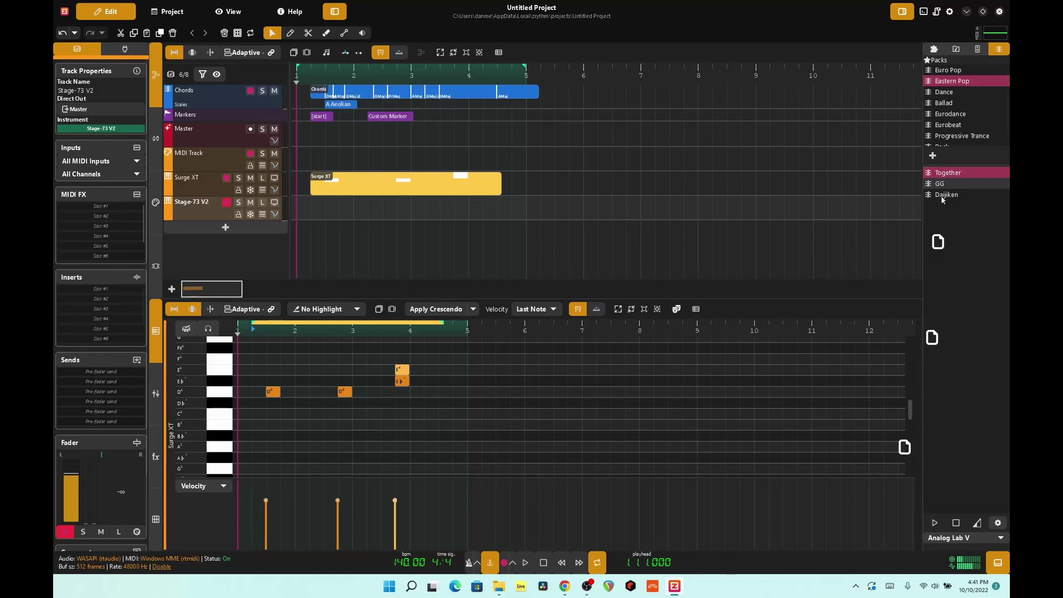
pyautogui.click(941, 113)
pyautogui.click(962, 185)
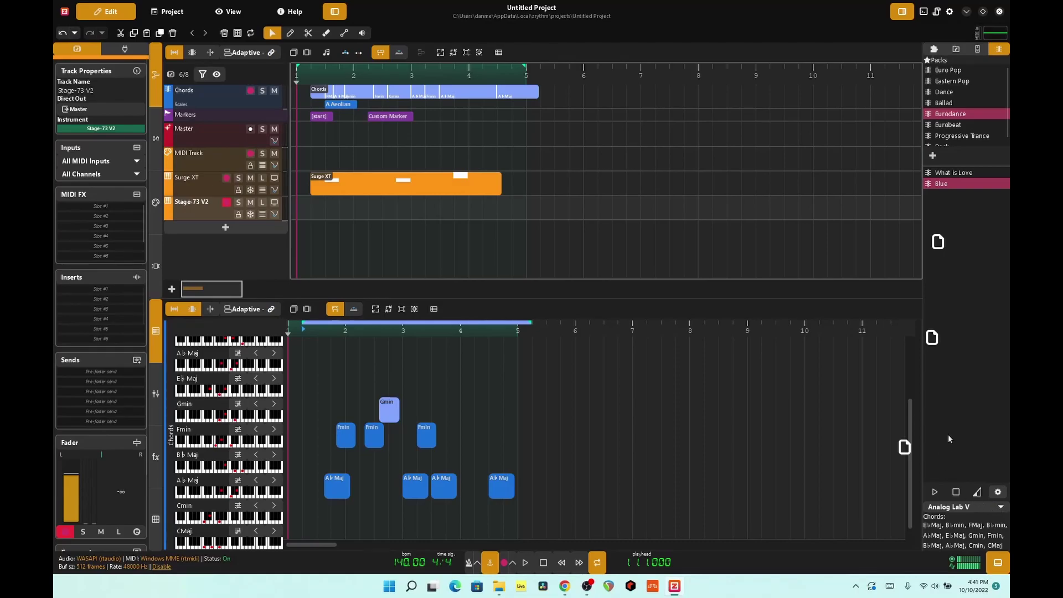
# Step: Set the chord preview instrument to ARP 2600 V3 and load the What is Love preset into the chord editor
pyautogui.click(966, 506)
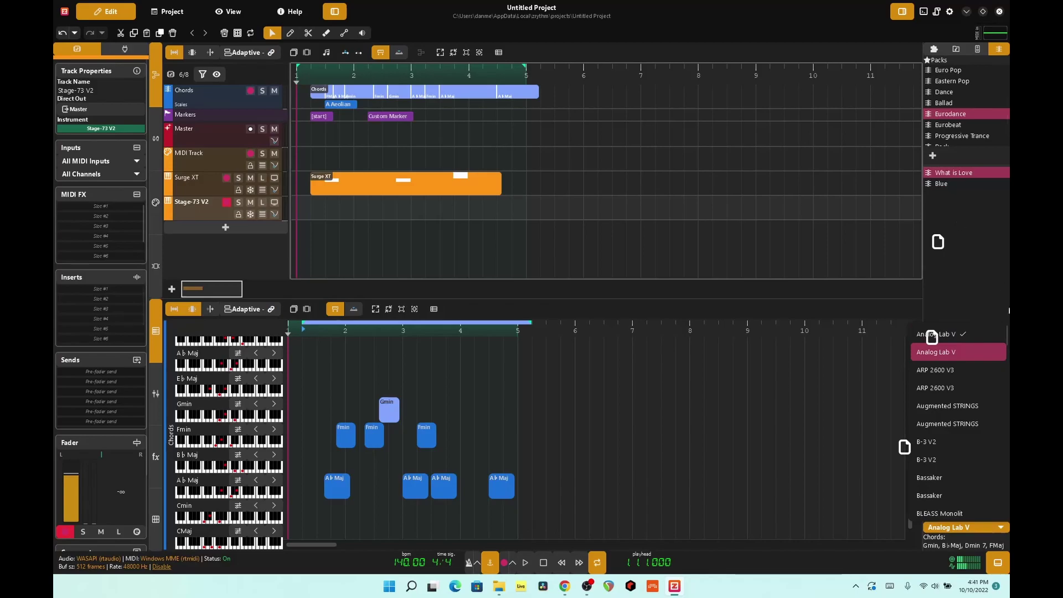
pyautogui.click(967, 371)
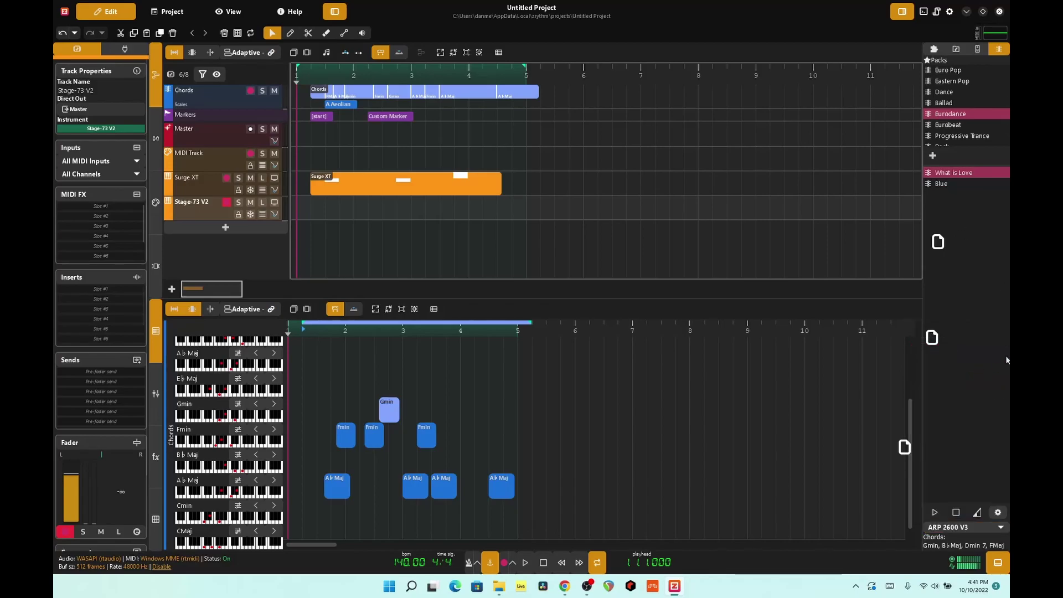
pyautogui.doubleClick(947, 175)
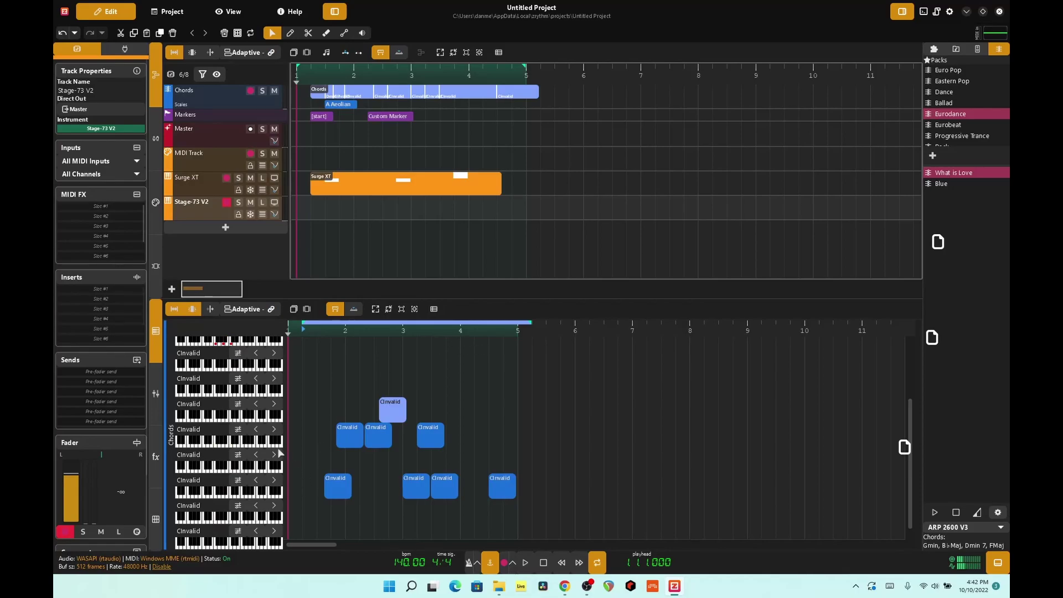
pyautogui.scroll(3, 274, 447)
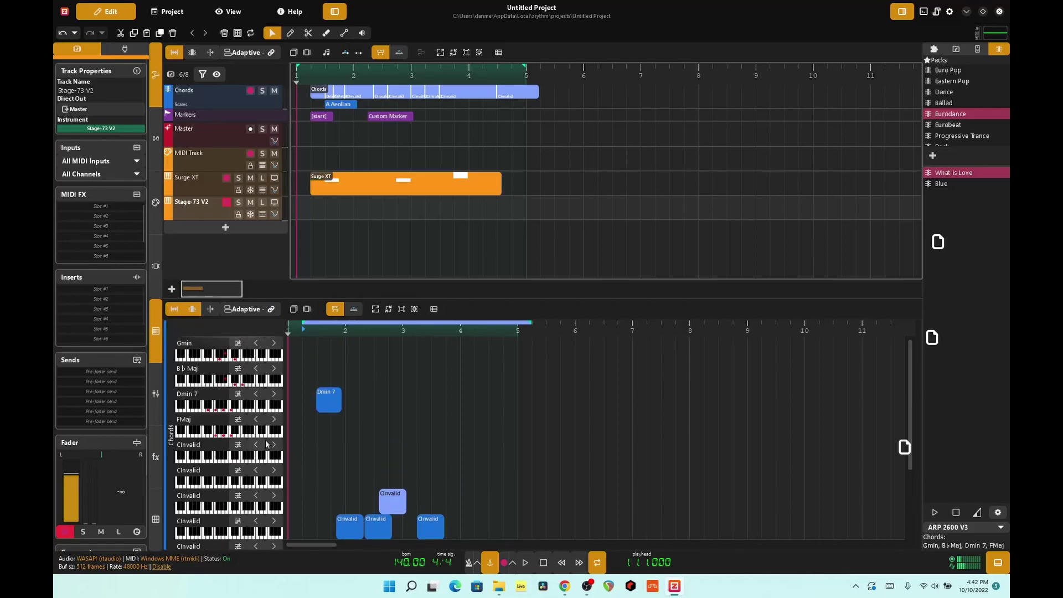
pyautogui.click(330, 396)
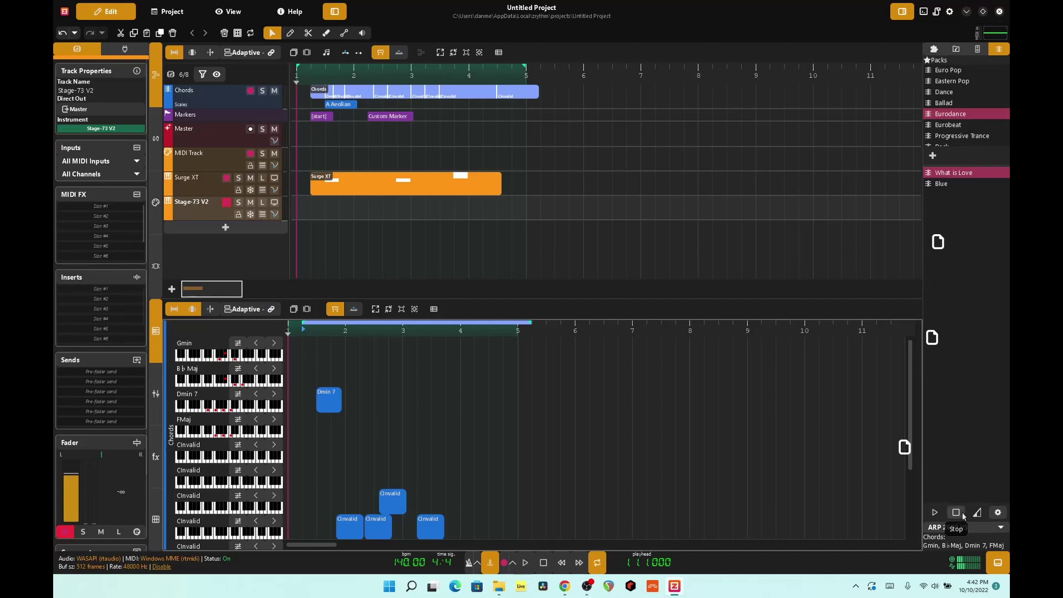
# Step: Audition the What is Love preset, change the preview instrument to CZ V, and audition the preset again
pyautogui.click(938, 511)
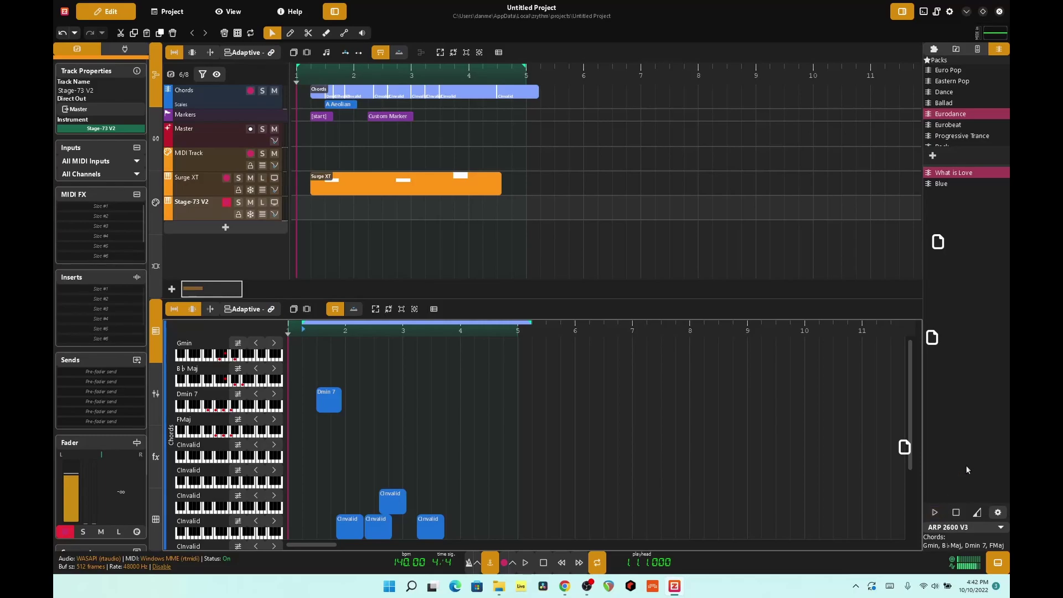
pyautogui.click(974, 526)
pyautogui.scroll(-5, 955, 487)
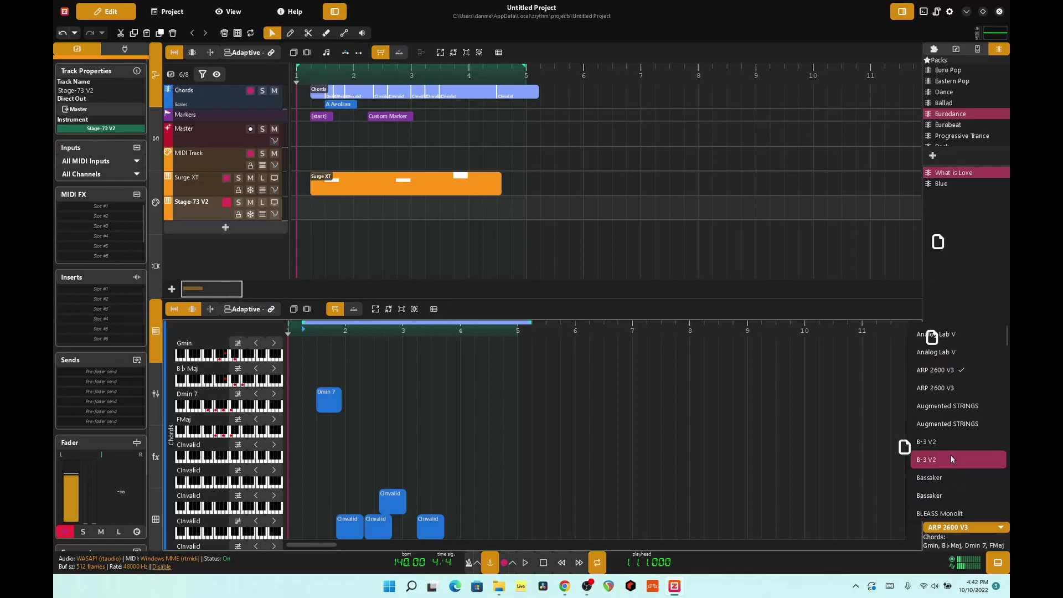
pyautogui.scroll(-6, 968, 425)
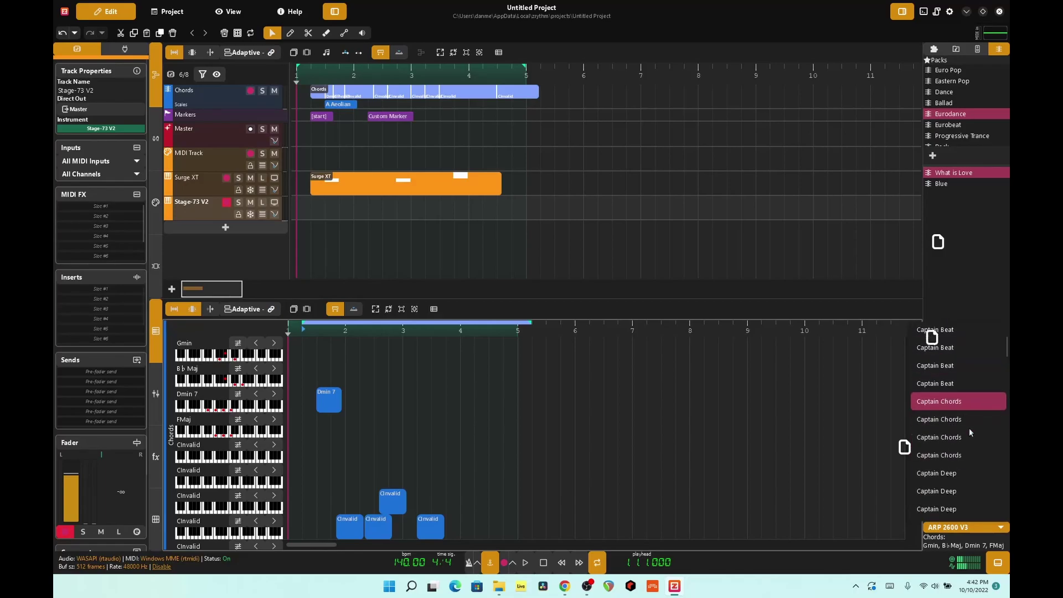
pyautogui.scroll(-4, 969, 434)
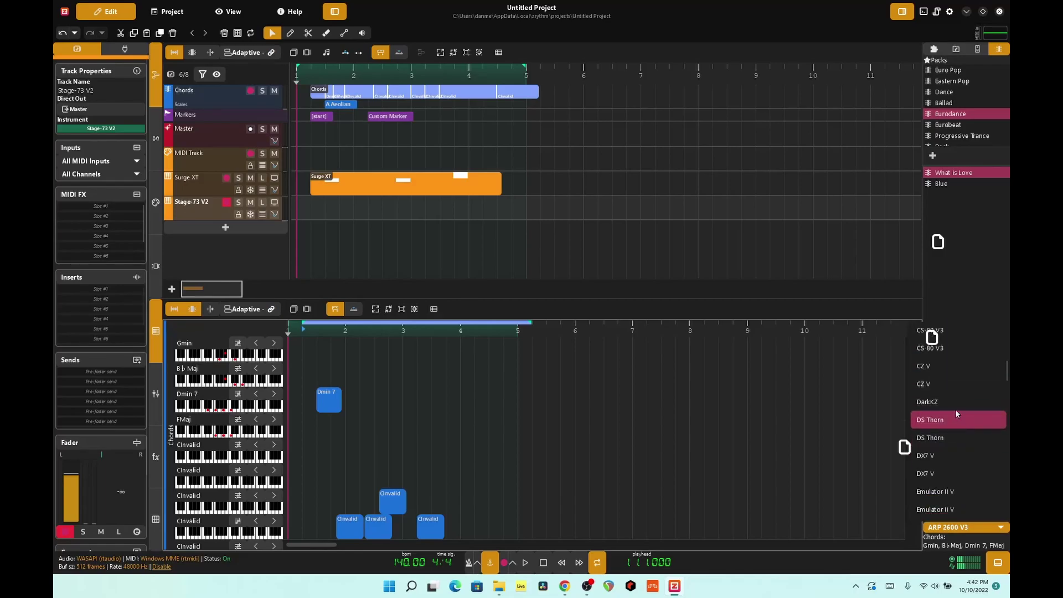
pyautogui.click(954, 372)
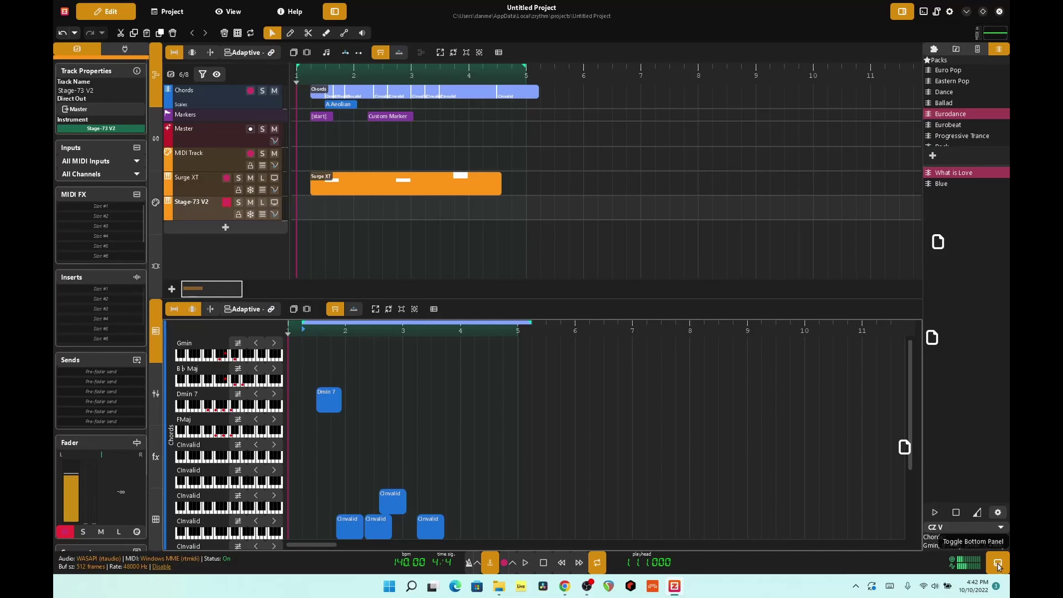
pyautogui.click(934, 512)
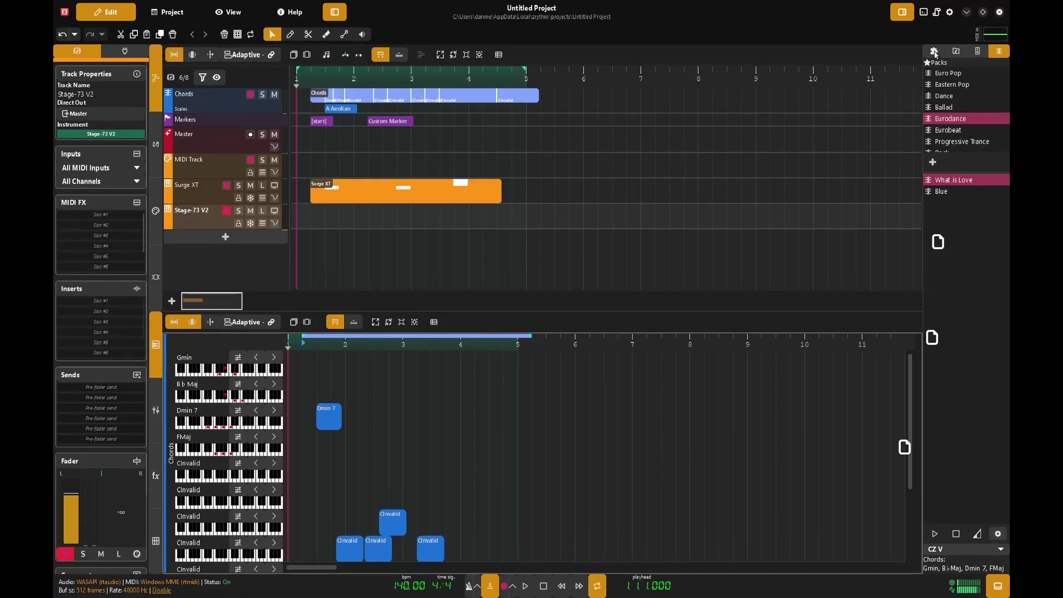
# Step: Return to the plugin browser and filter the list by the instrument type and the Dynamics category
pyautogui.click(933, 51)
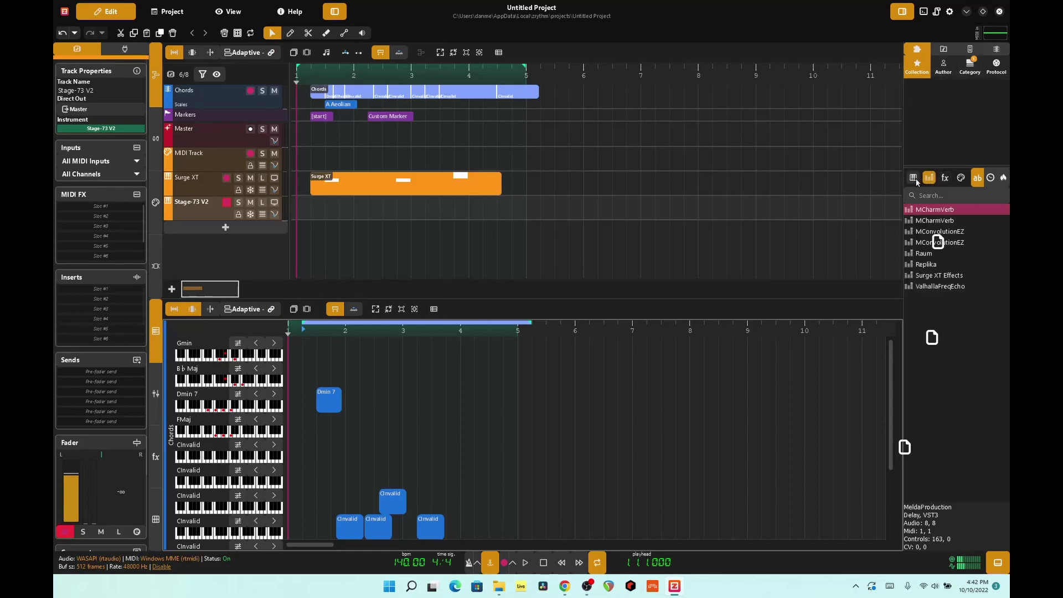
pyautogui.click(929, 193)
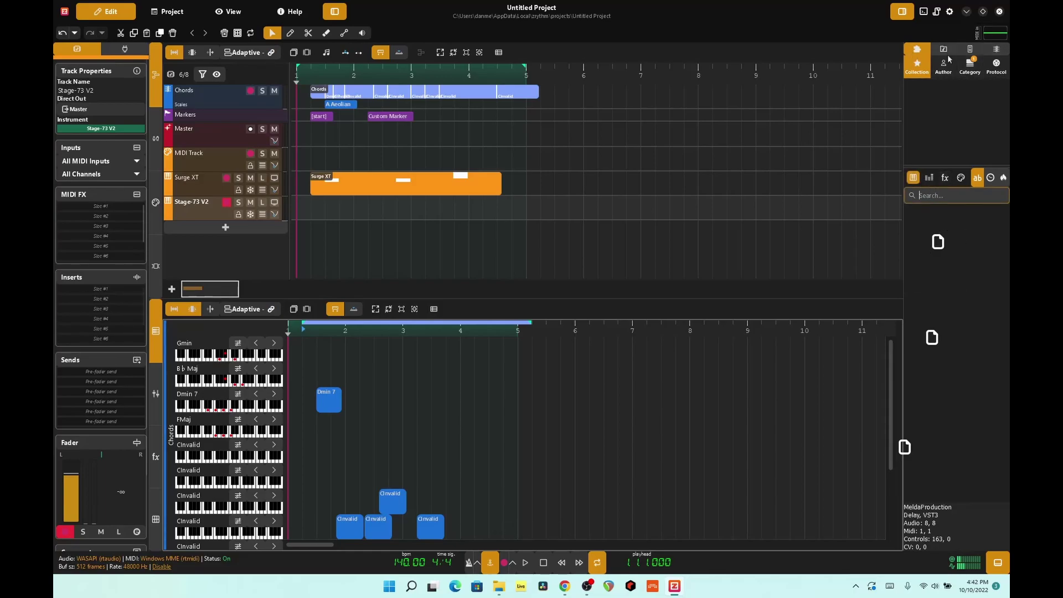
pyautogui.click(969, 65)
pyautogui.click(943, 104)
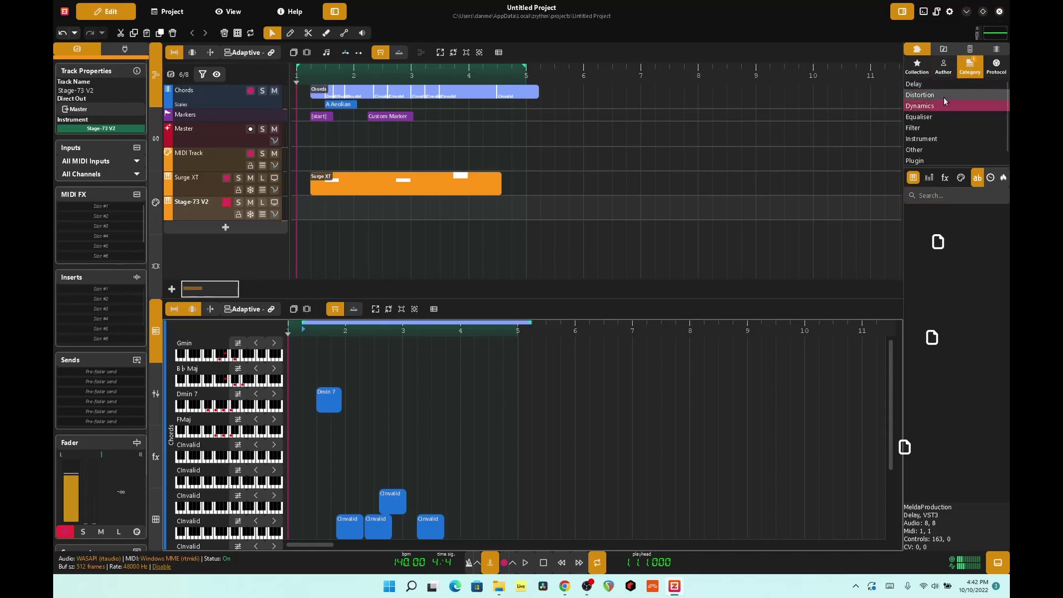
# Step: Filter the plugins by the author Arturia and switch the type filter from instruments to fx
pyautogui.click(943, 66)
pyautogui.click(917, 67)
pyautogui.click(943, 65)
pyautogui.click(915, 83)
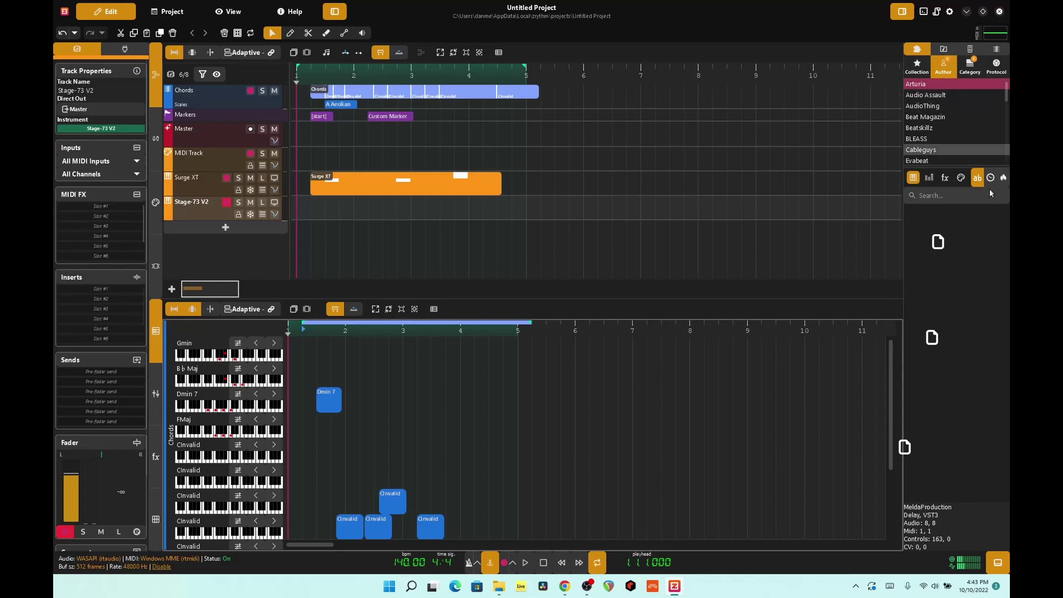
pyautogui.click(913, 178)
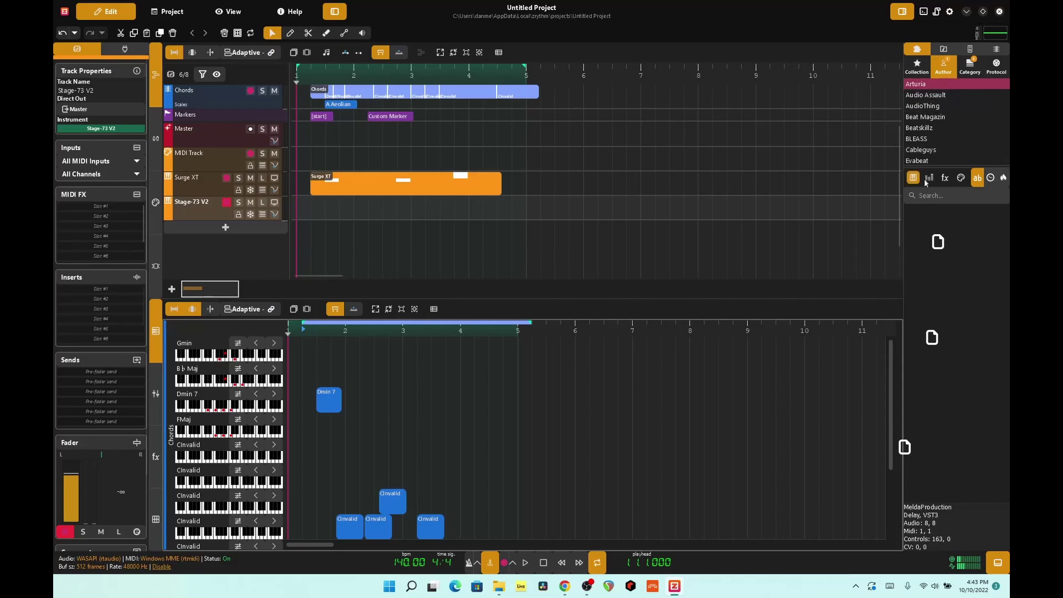
pyautogui.click(945, 181)
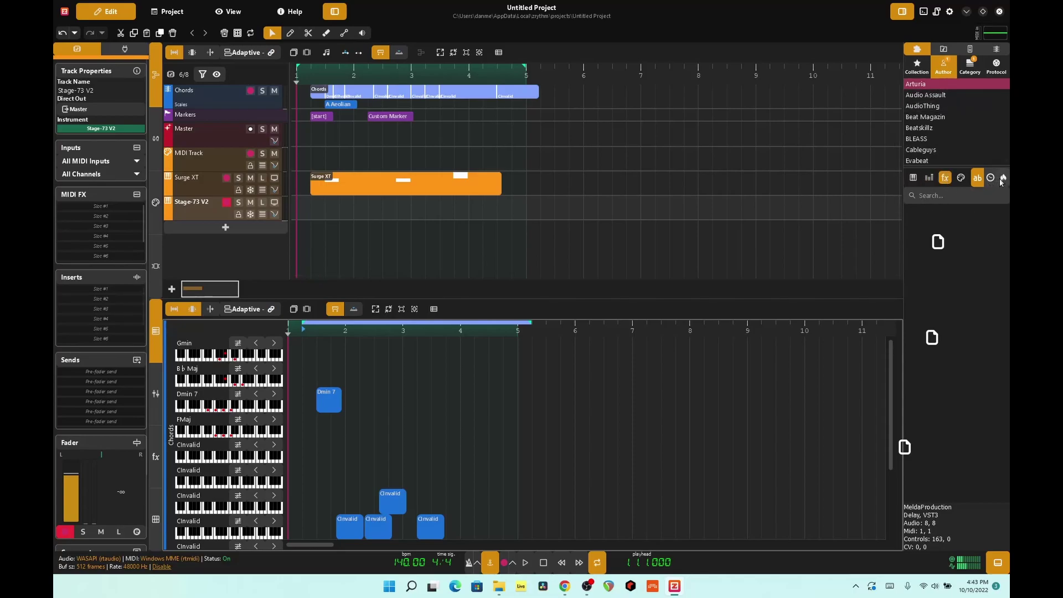
# Step: Filter the plugins by protocol, trying VST and settling on VST3
pyautogui.click(996, 66)
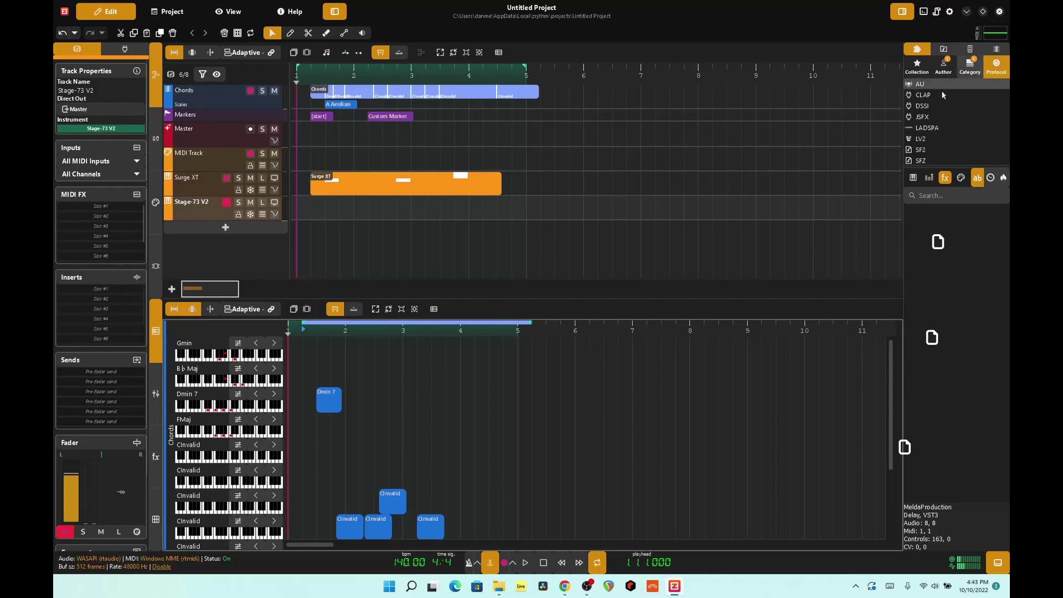
pyautogui.scroll(-1, 930, 95)
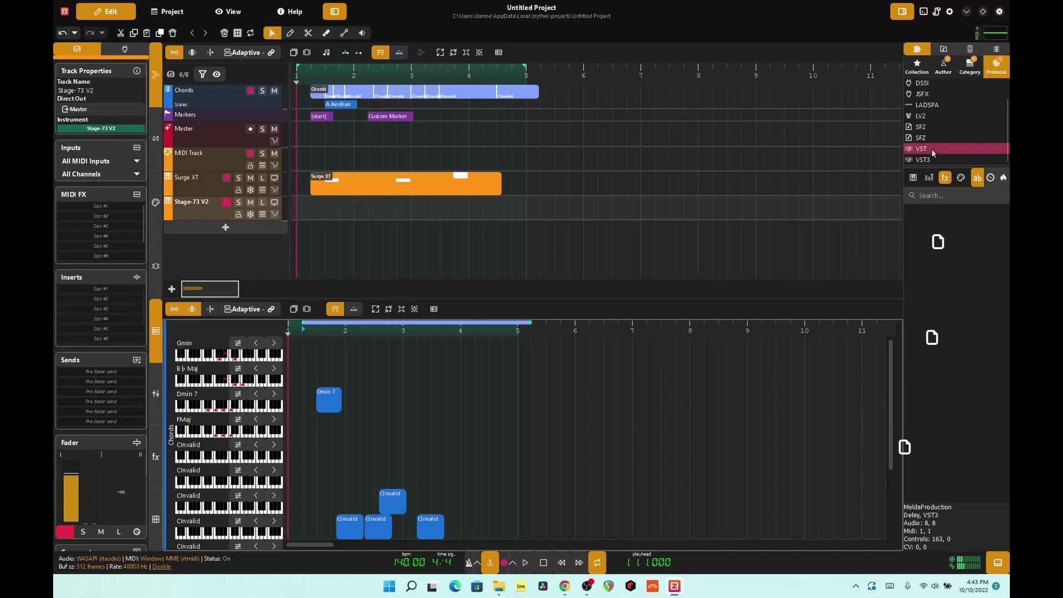
pyautogui.click(931, 155)
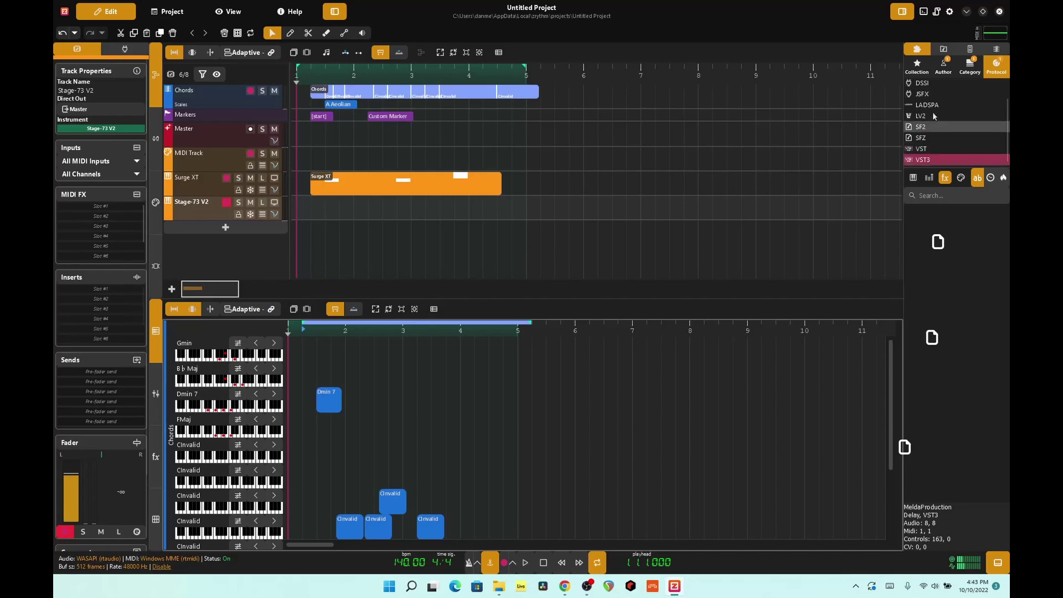
# Step: Check the monitor section and the file browser again, and return to the plugin browser
pyautogui.click(969, 49)
pyautogui.click(943, 48)
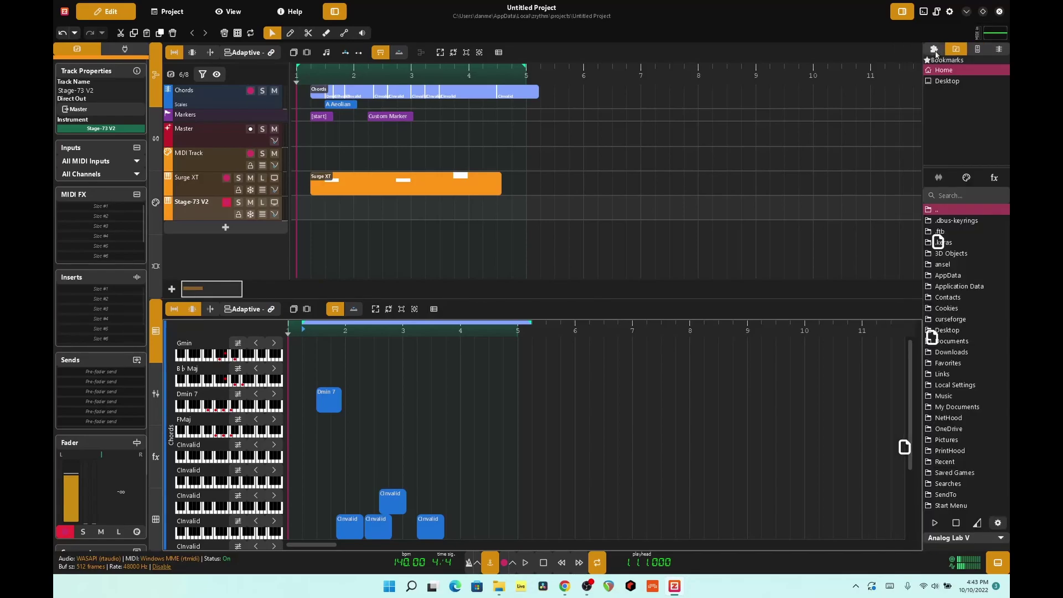
pyautogui.click(934, 49)
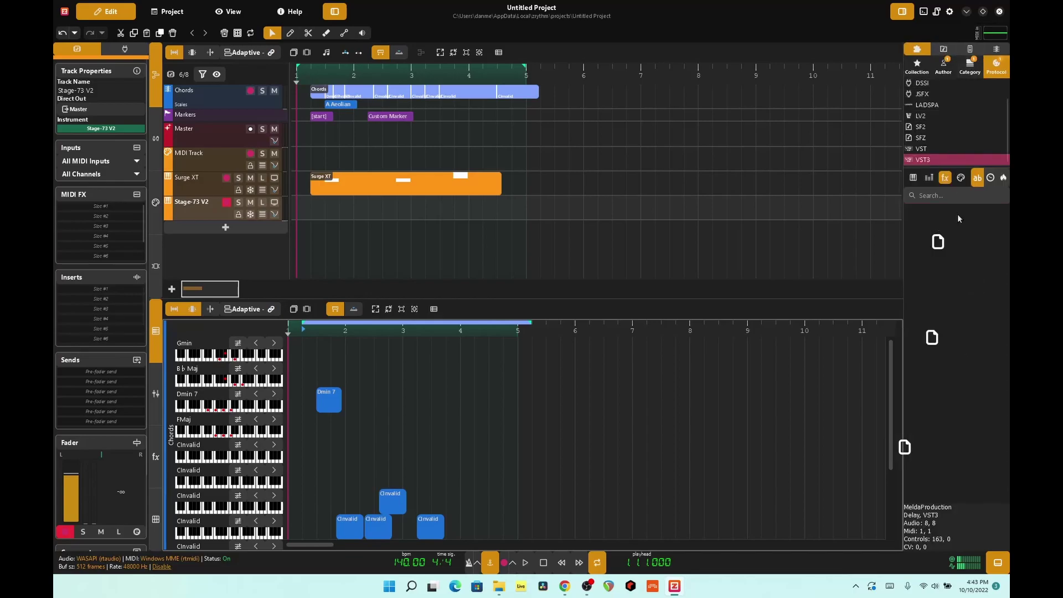
# Step: Switch the plugin type filter to instruments and show the modulators view with its macro knobs
pyautogui.click(911, 178)
pyautogui.click(157, 458)
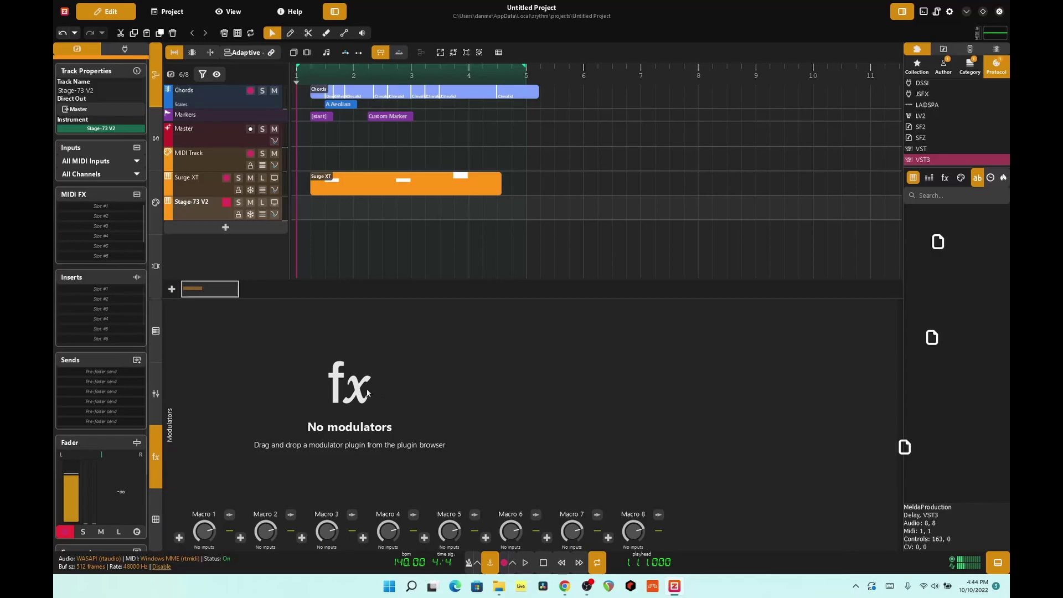
# Step: Browse the plugins by collection, trying the fx type filter before settling on instruments, and activate the plugin search
pyautogui.click(915, 72)
pyautogui.click(945, 178)
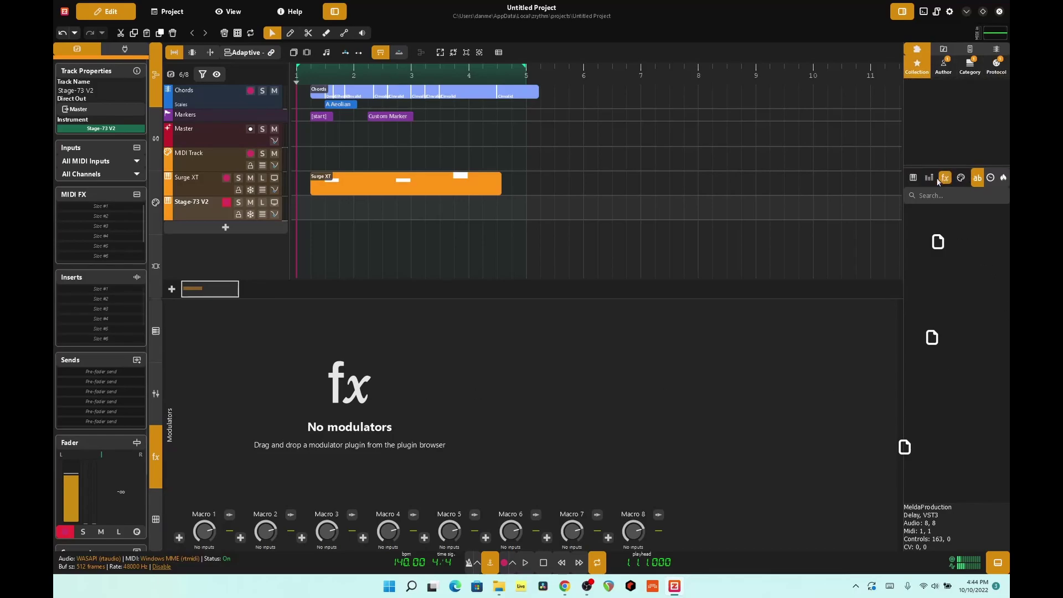
pyautogui.click(913, 178)
pyautogui.click(930, 196)
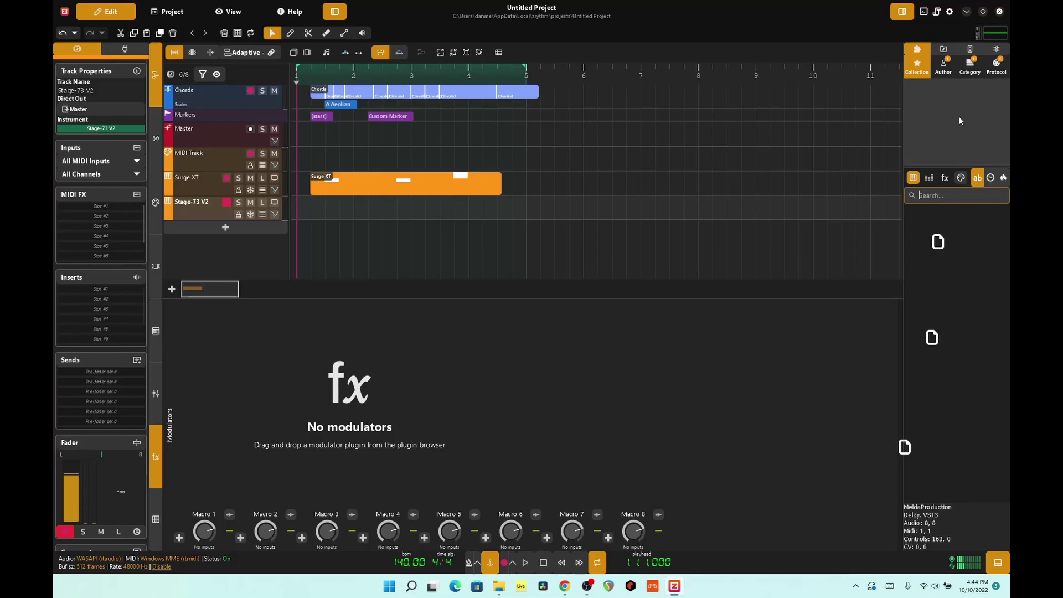
# Step: Look at the file browser and the chord preset packs again, and return to the plugin browser
pyautogui.click(944, 53)
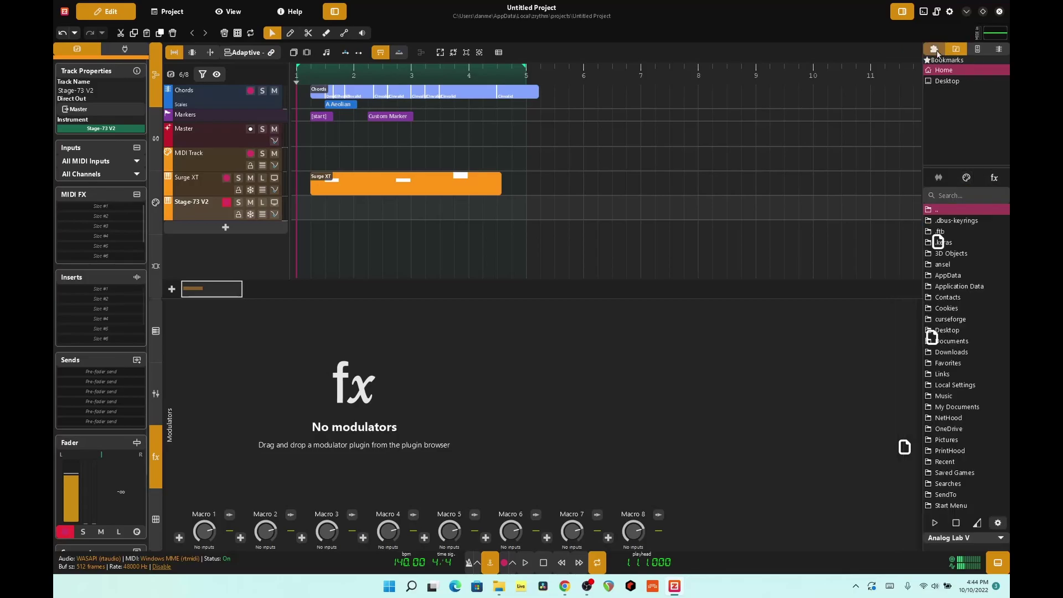
pyautogui.click(944, 53)
pyautogui.click(996, 48)
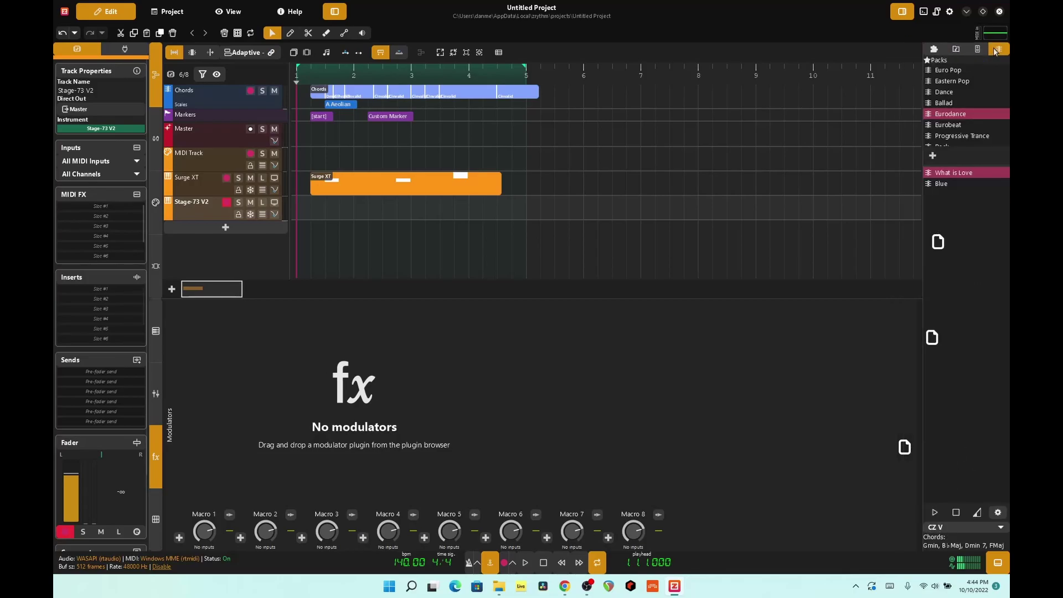
pyautogui.click(933, 50)
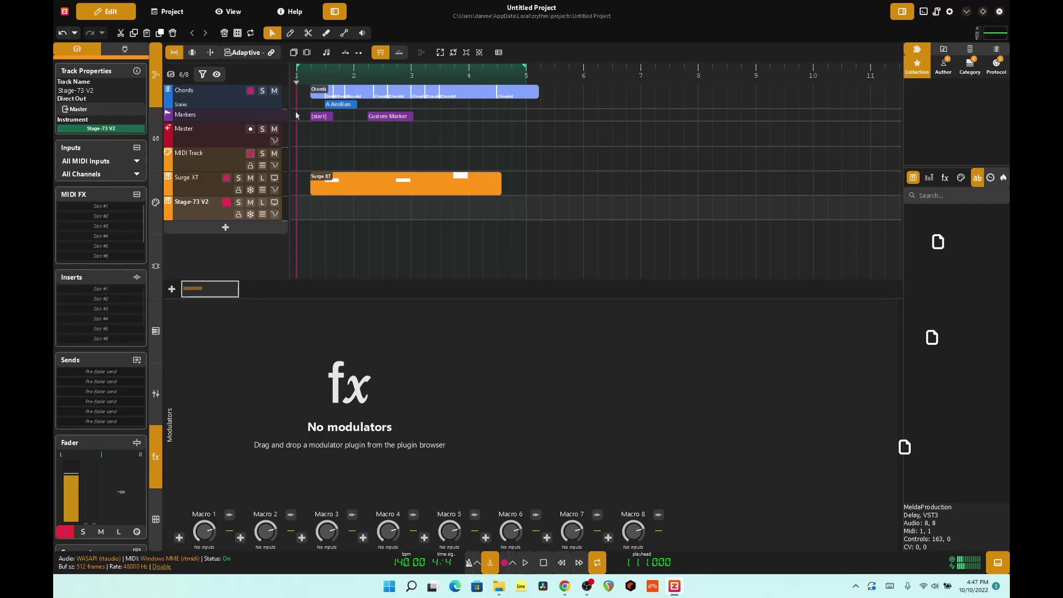
# Step: Select the Chords track to show its properties and direct output routing
pyautogui.click(188, 91)
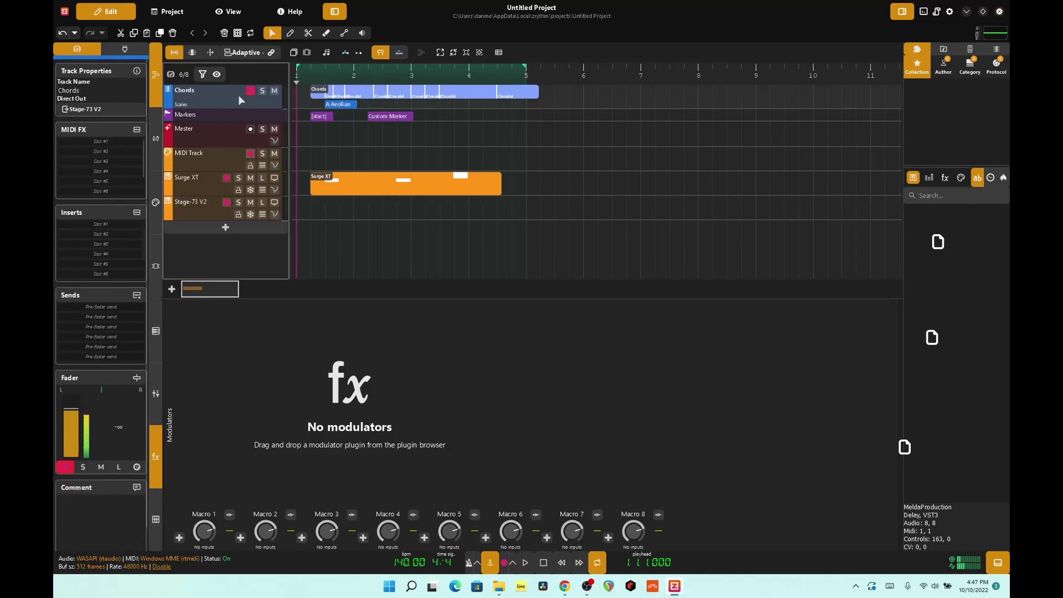